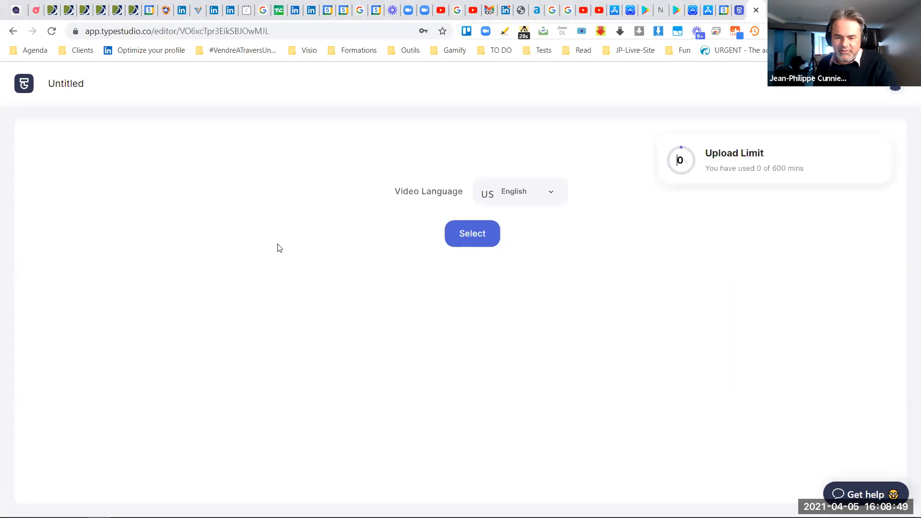
Set the video language to French and confirm the selection
click(521, 190)
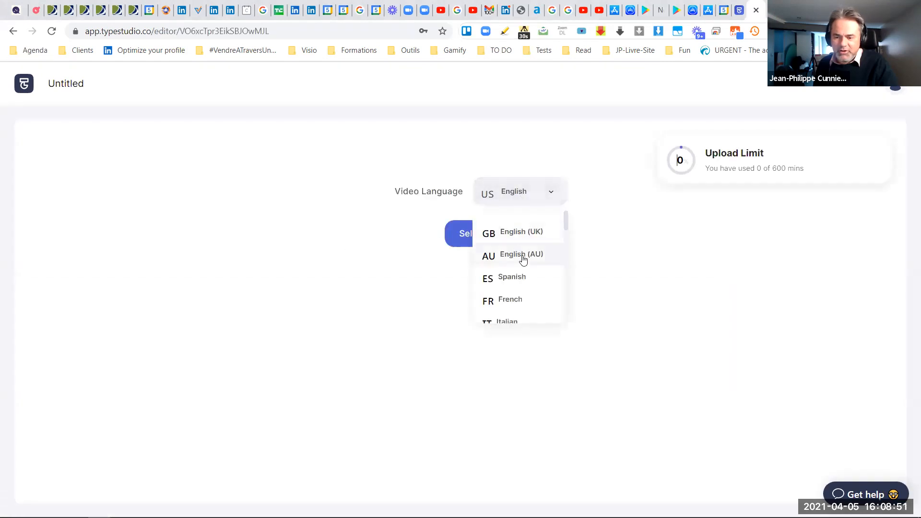
scroll(522, 259, down, 1)
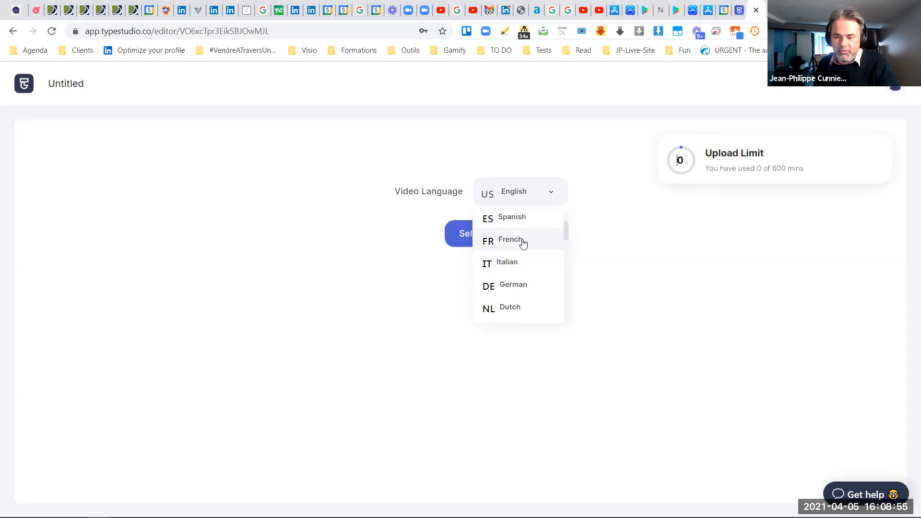
click(522, 244)
click(473, 239)
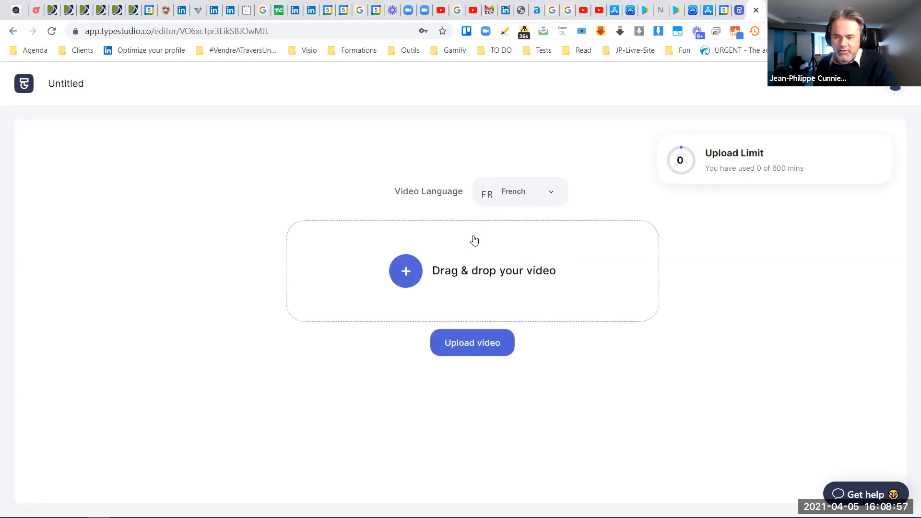
Upload the video TYPE STUDIO TEST 1.mp4 from the Bureau folder
click(458, 343)
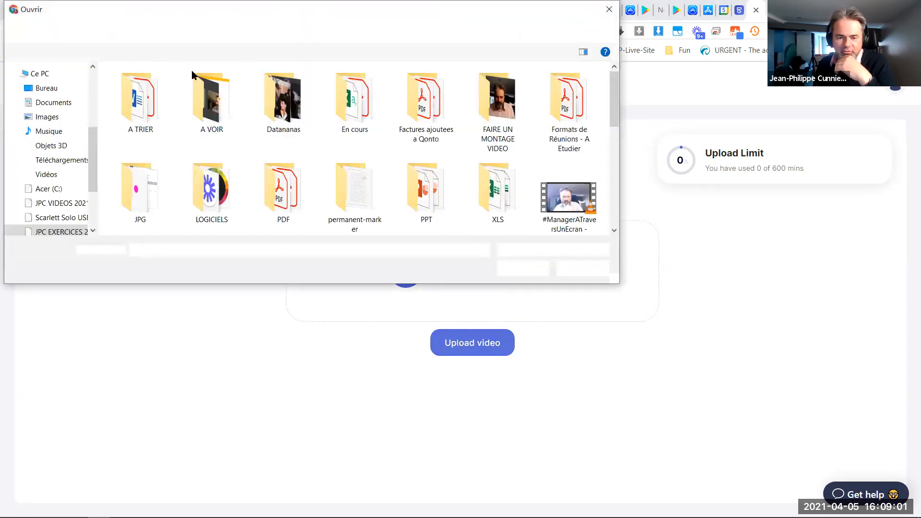
click(47, 88)
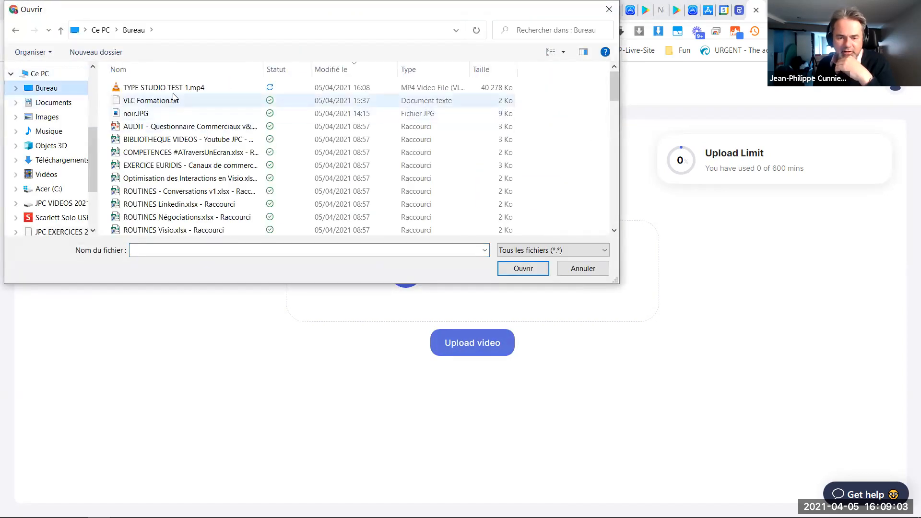
click(173, 89)
double_click(175, 94)
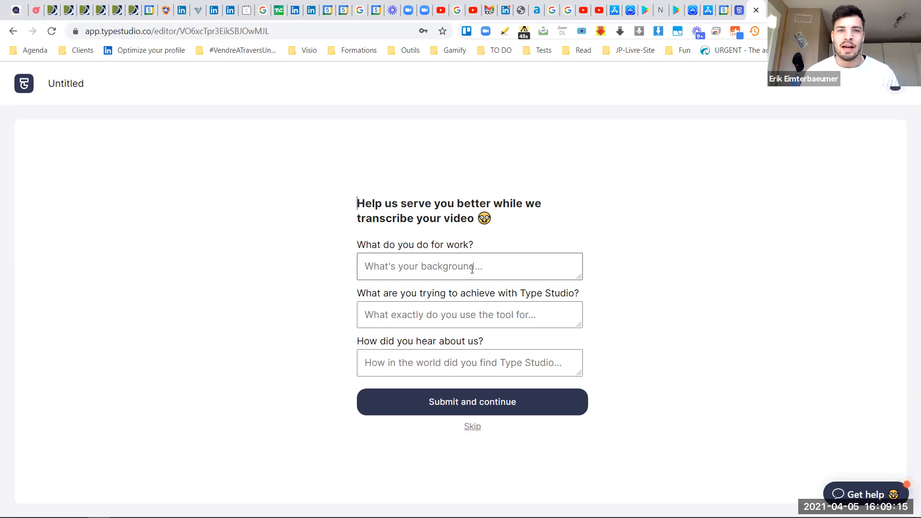
Answer the survey question about what you do for work with "Video training"
click(472, 269)
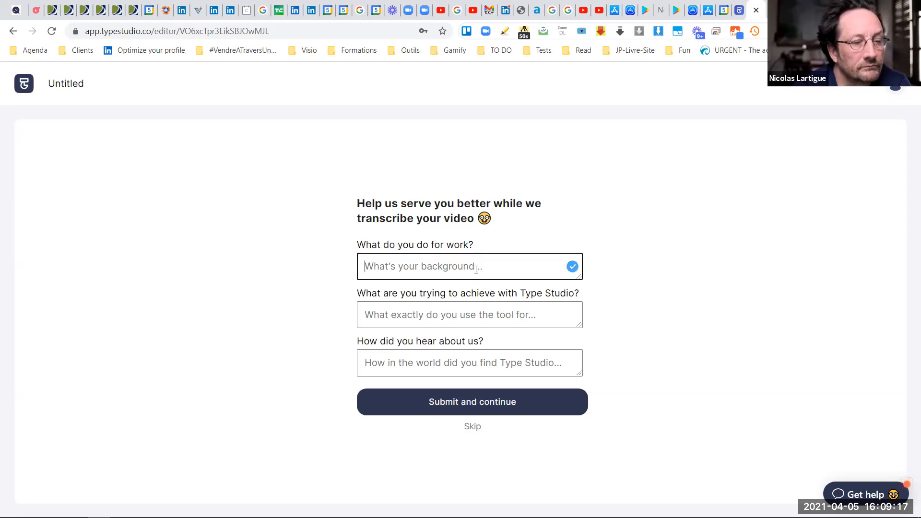
text(Train)
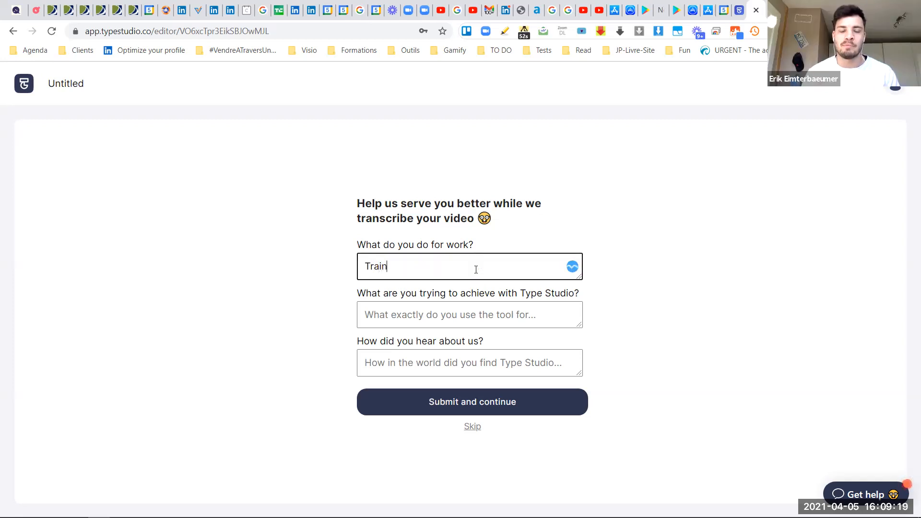
text(ing)
key(ctrl+a)
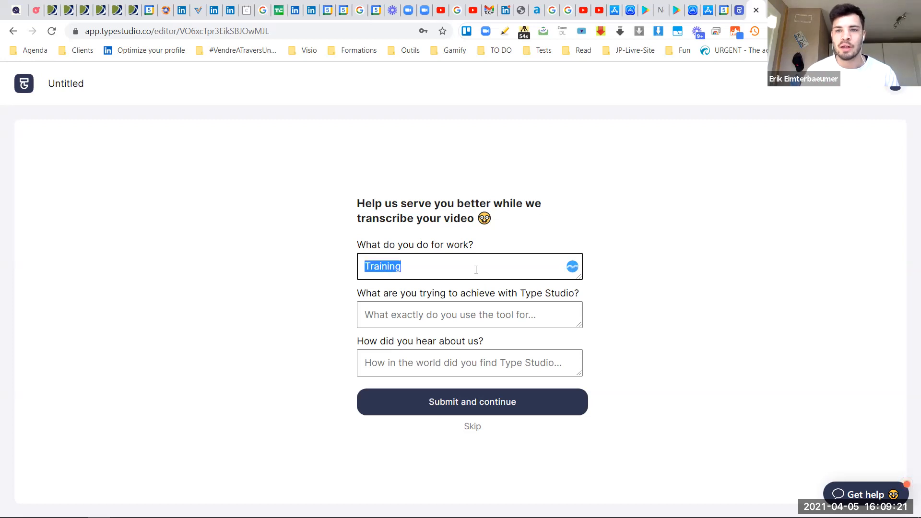
text(Video training)
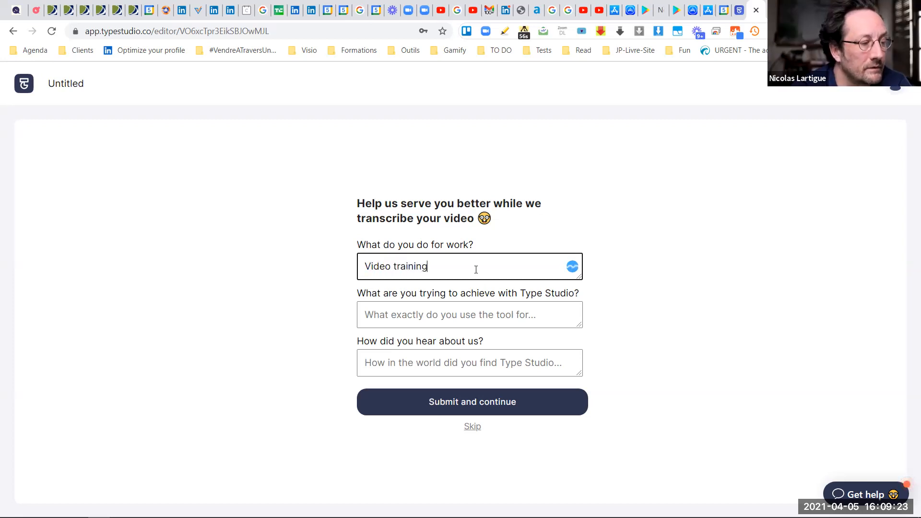
key(Tab)
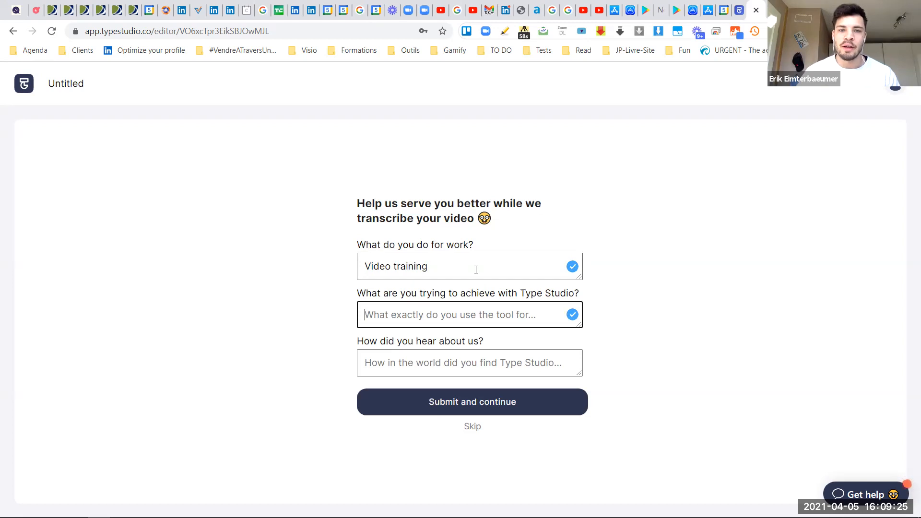
Answer the survey question about what you want to achieve with "Talk about it to many clients"
text(Save time &)
key(ctrl+a)
text(Talk)
key(BackSpace)
text(lk about )
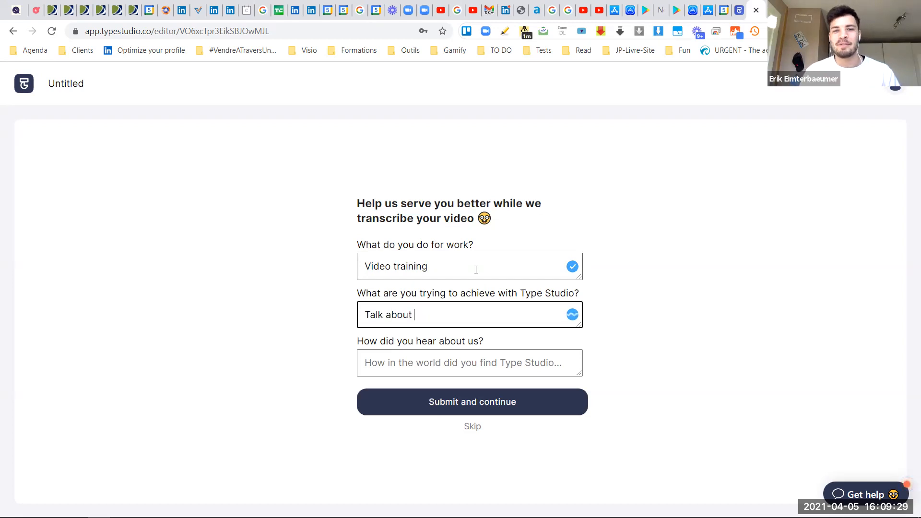
text(it to may clients)
key(Left)
key(Left)
key(Left)
key(Left)
key(Left)
key(Left)
key(Left)
key(Left)
key(Left)
text(an)
key(Tab)
Answer how you heard about the tool with "Web curation" and submit the survey
text(Web)
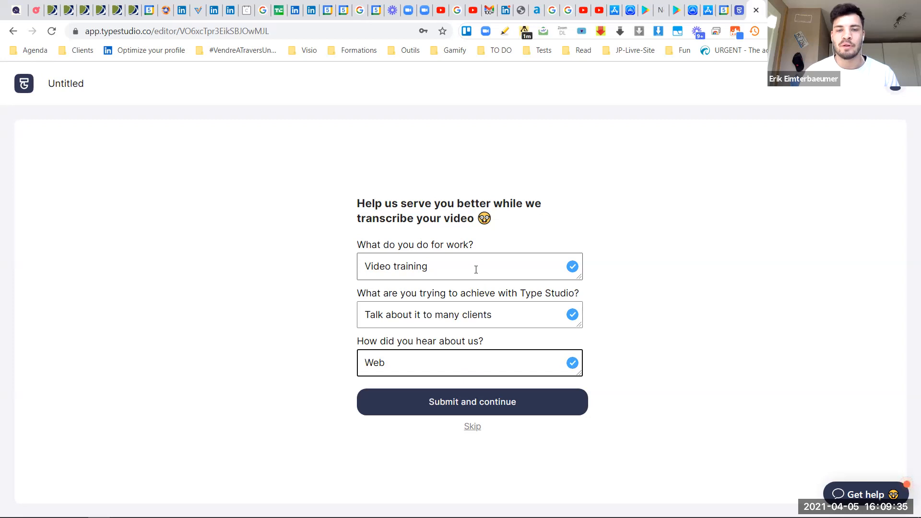
text( curation)
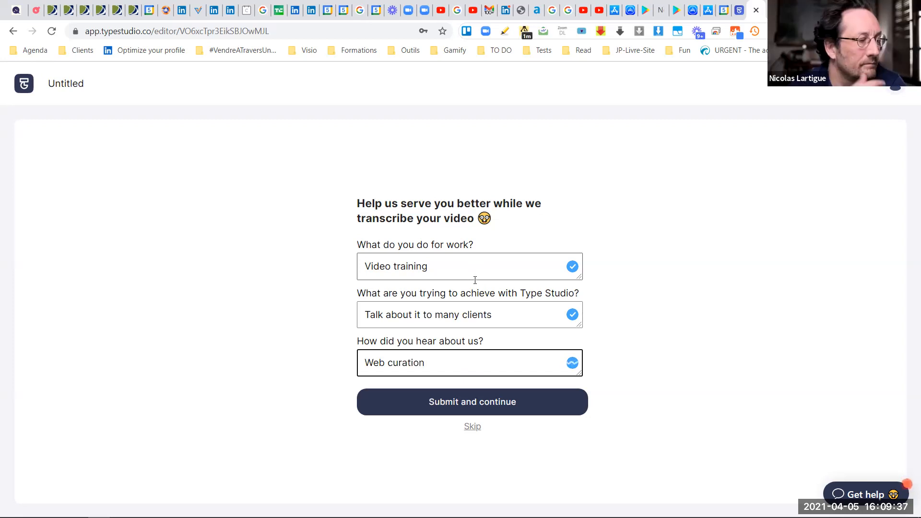
click(471, 404)
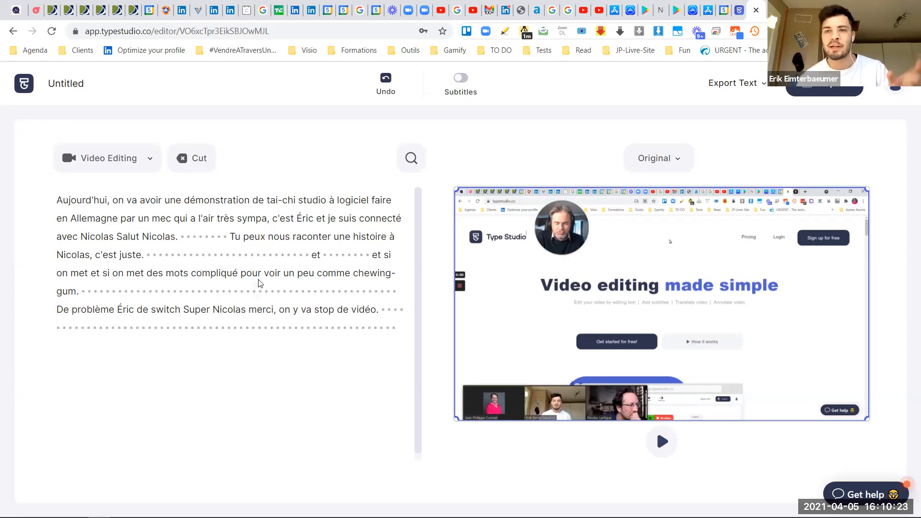
Play the video from its start and from the end of the greeting to compare the speech with the transcript
scroll(259, 283, down, 1)
scroll(259, 287, up, 1)
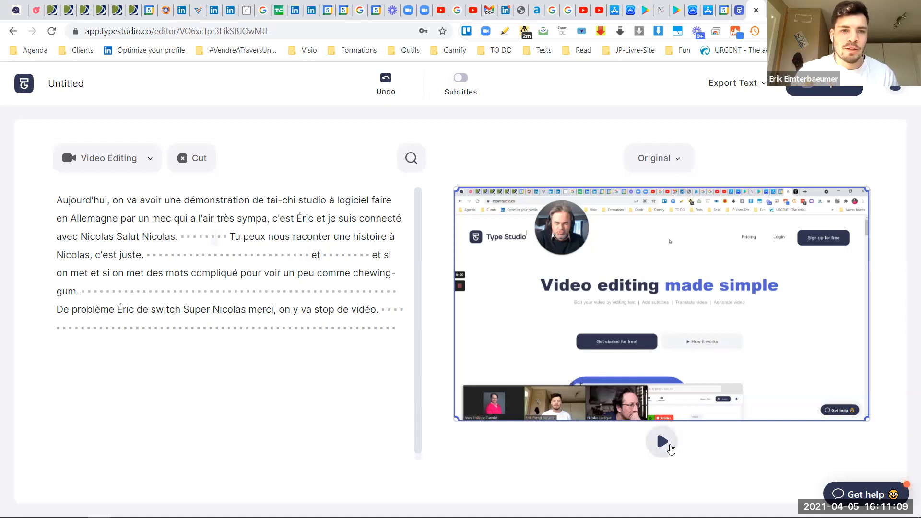
click(670, 448)
click(663, 442)
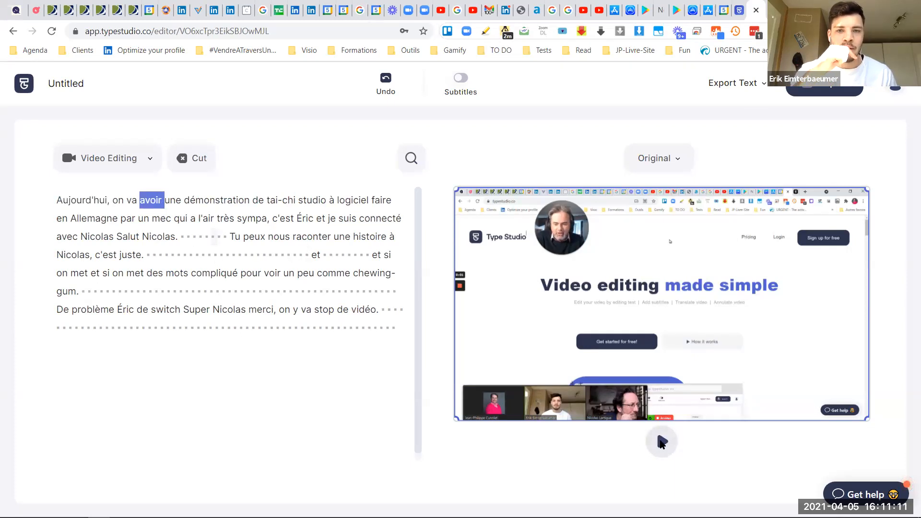
double_click(167, 238)
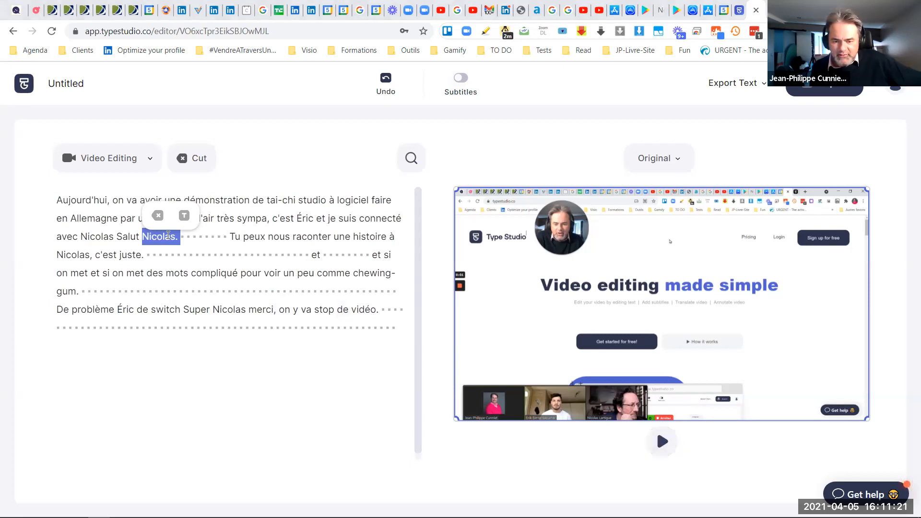
click(662, 443)
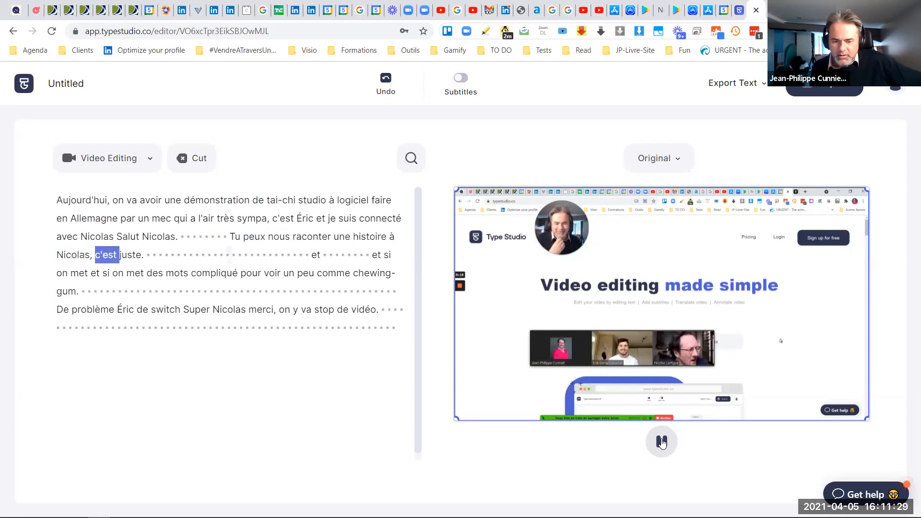
click(662, 443)
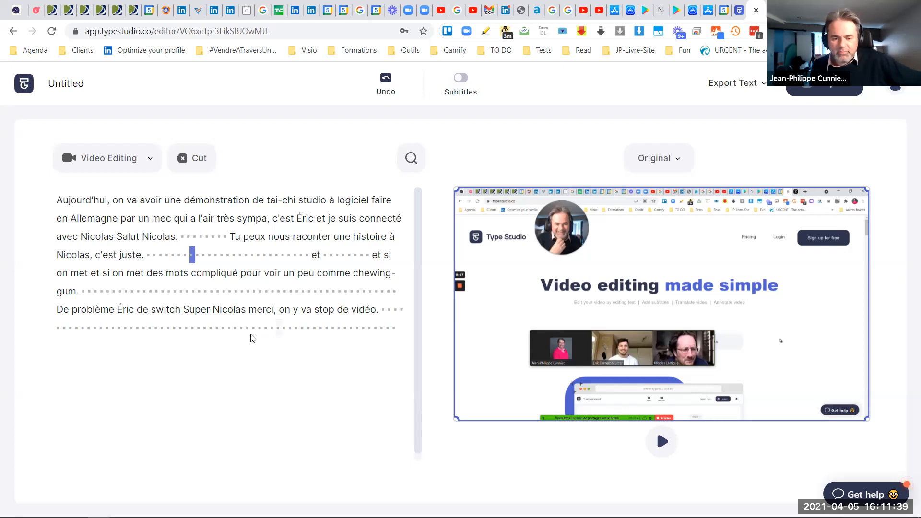
Replace one of the silence dots after "c'est juste." in the transcript with "manger des nouilles"
click(222, 253)
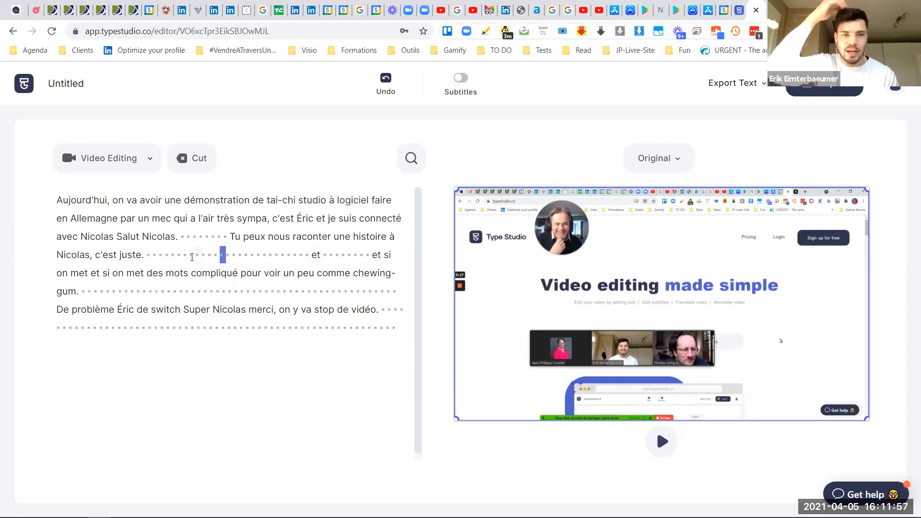
double_click(198, 255)
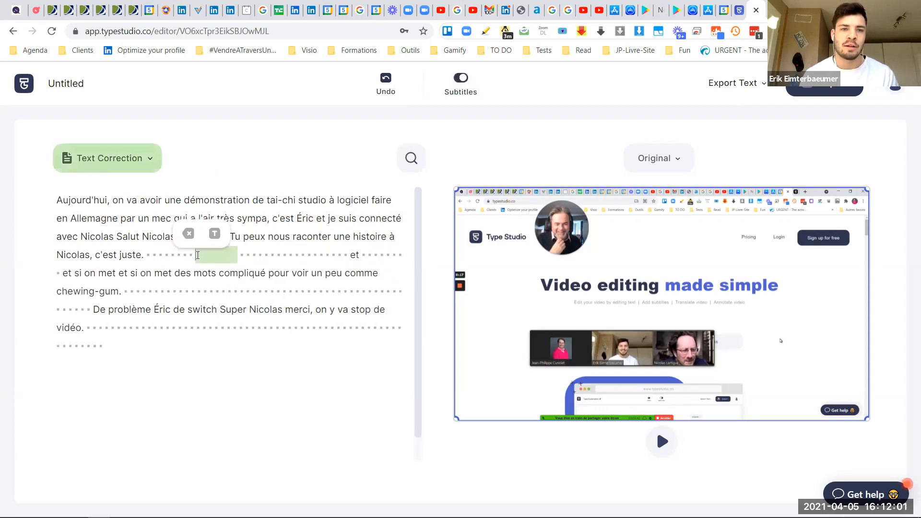
text(des nou)
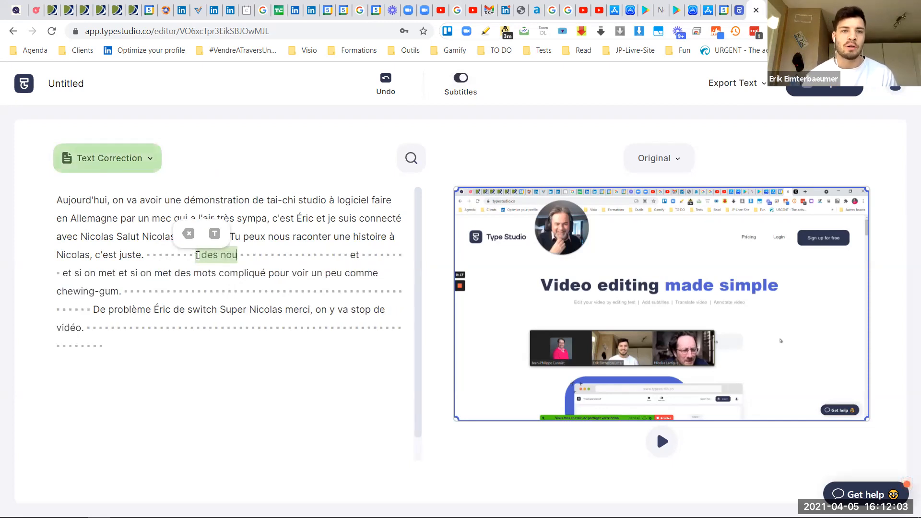
text(illes)
key(Return)
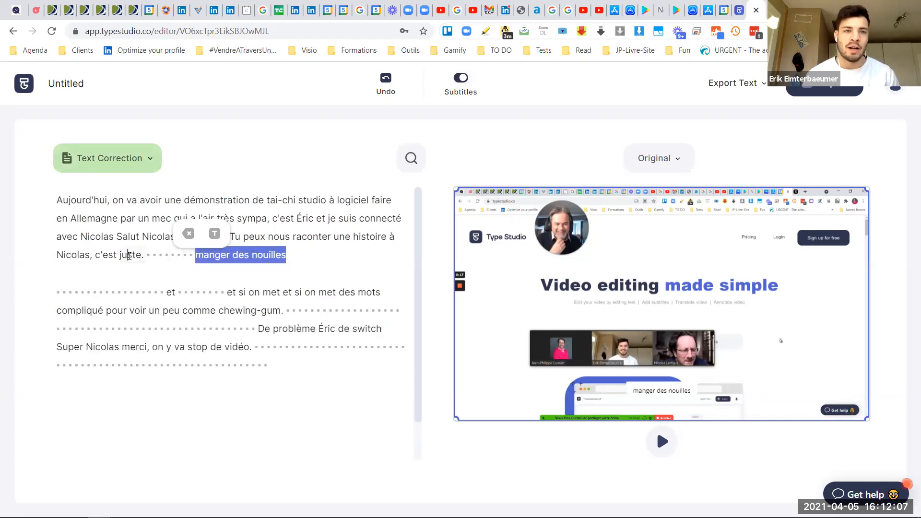
Play the video from the word "juste" to check the subtitles around the added text, and pause it
click(157, 259)
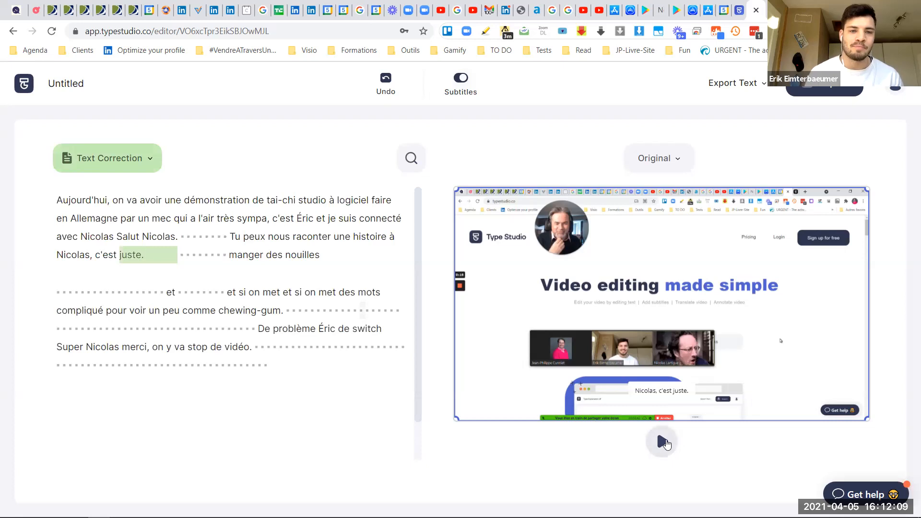
click(641, 403)
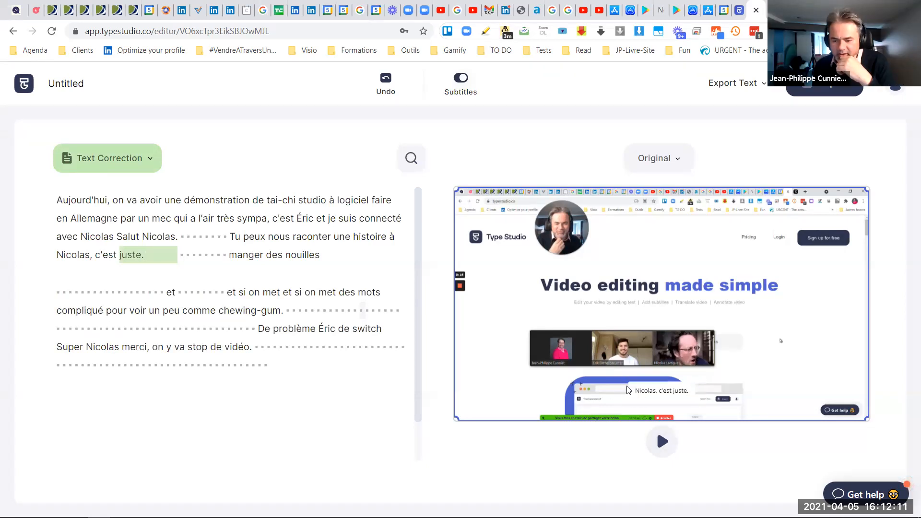
click(664, 443)
click(664, 444)
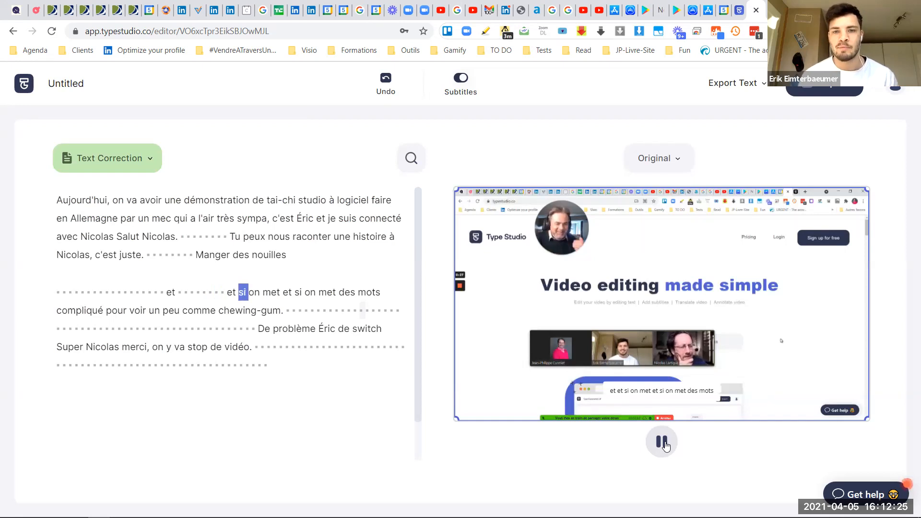
click(665, 445)
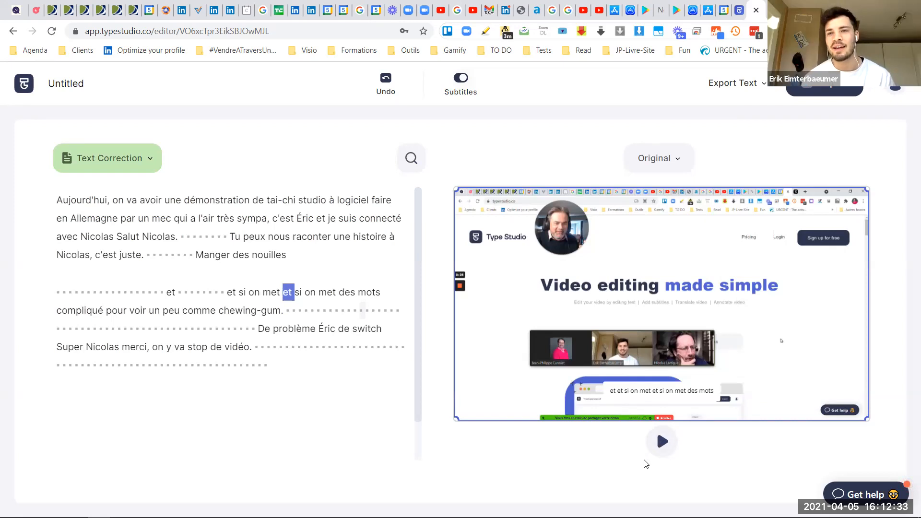
Correct the word "tai-chi" in the first transcript sentence to "TypeStudio"
click(273, 201)
text(TypeStud)
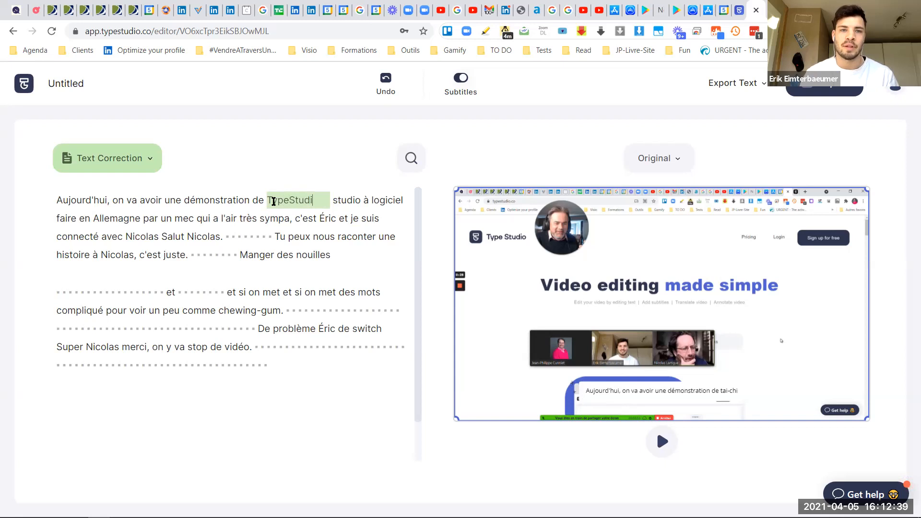
key(Return)
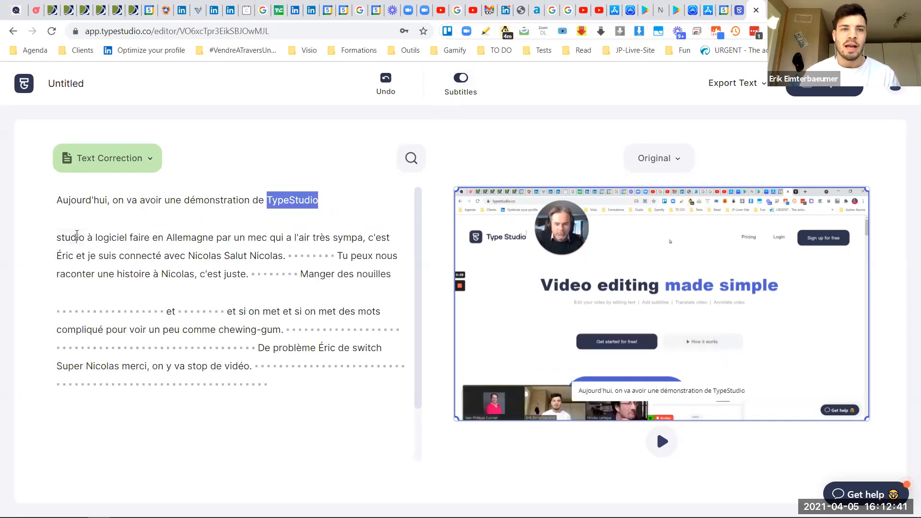
Remove the paragraph break before "studio" so that text joins the first transcript sentence after "TypeStudio"
click(77, 235)
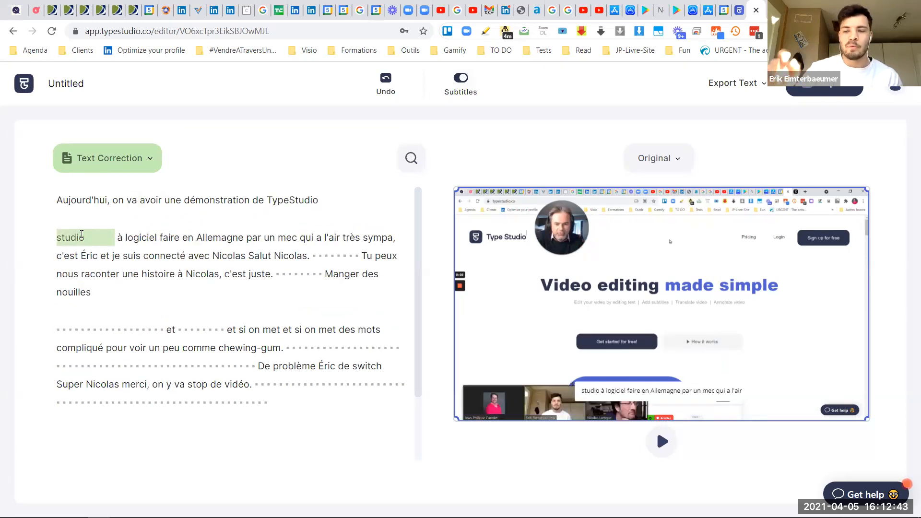
key(Return)
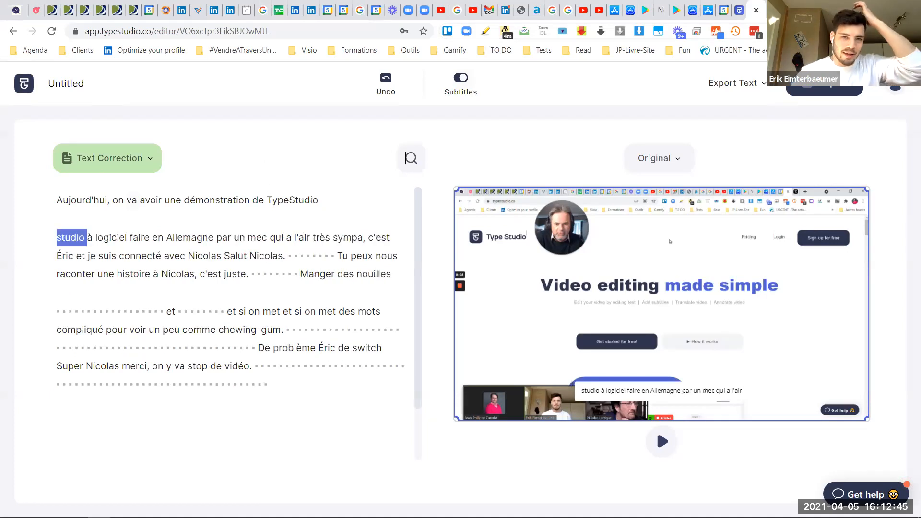
click(317, 200)
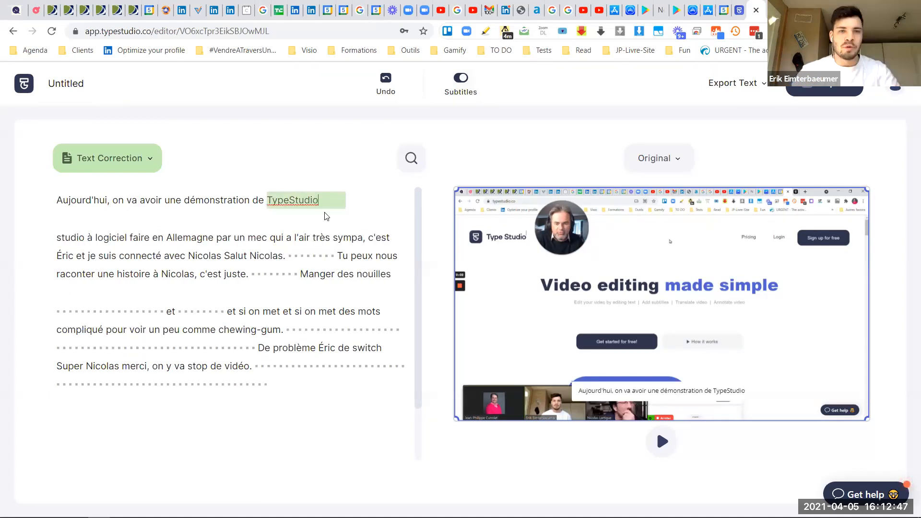
click(312, 171)
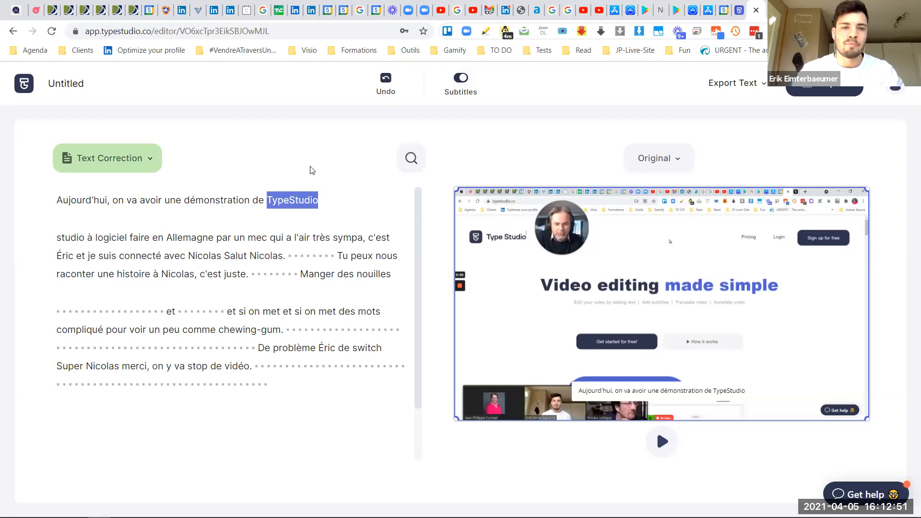
click(317, 200)
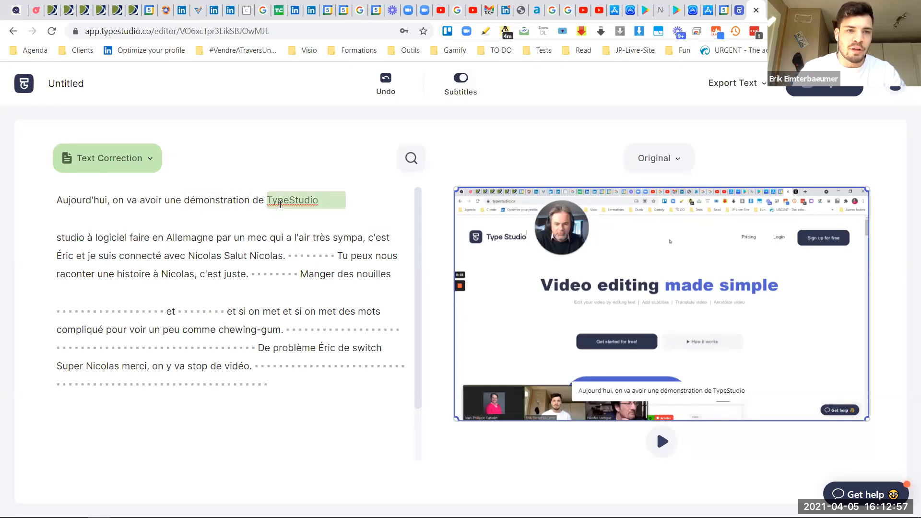
click(65, 237)
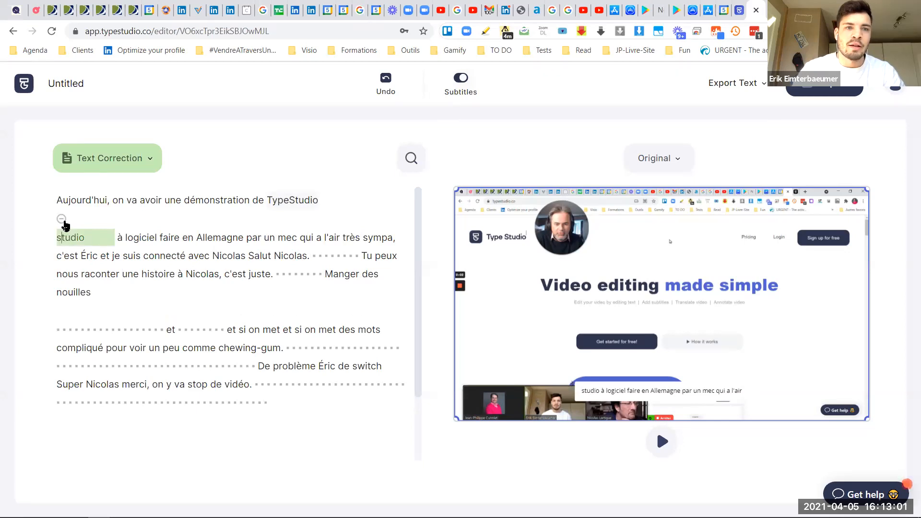
click(61, 219)
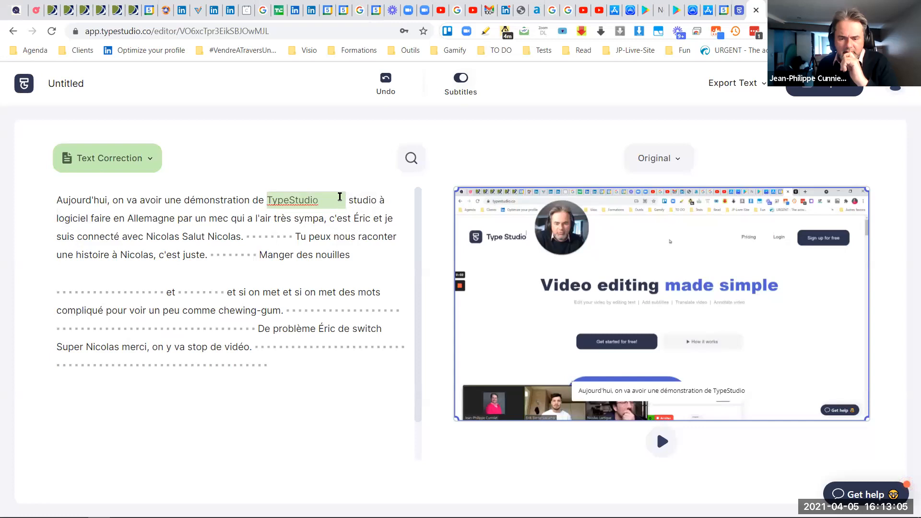
click(338, 146)
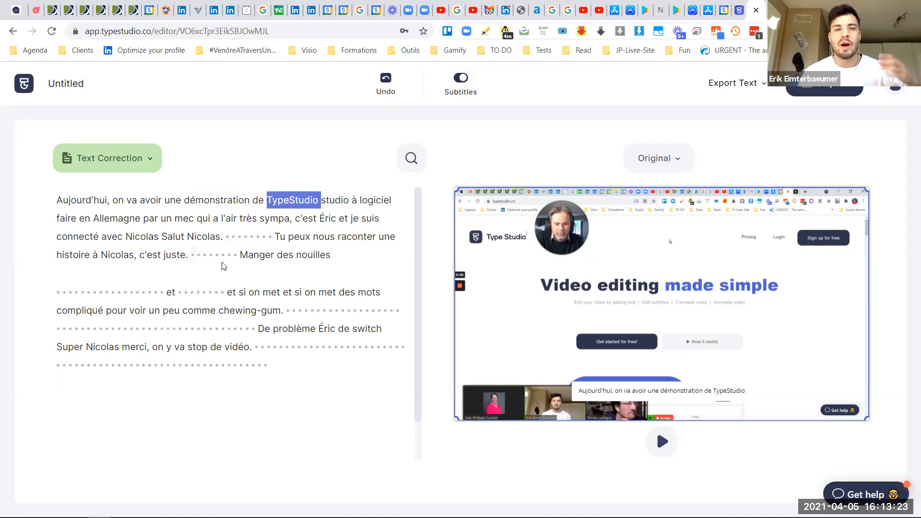
click(261, 254)
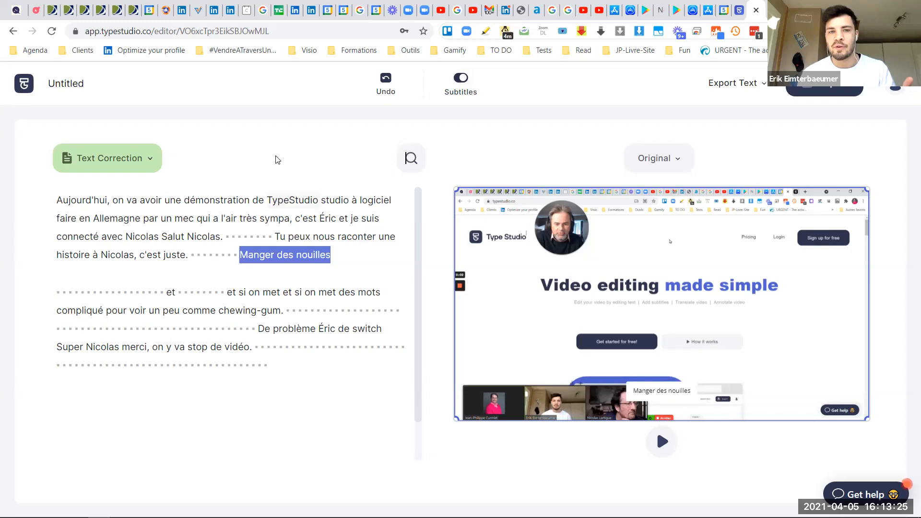
click(274, 196)
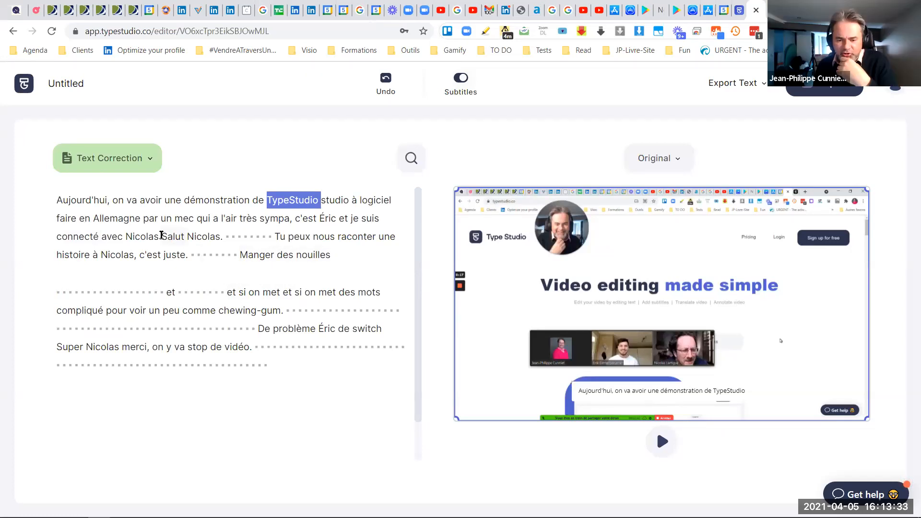
drag(162, 236, 239, 291)
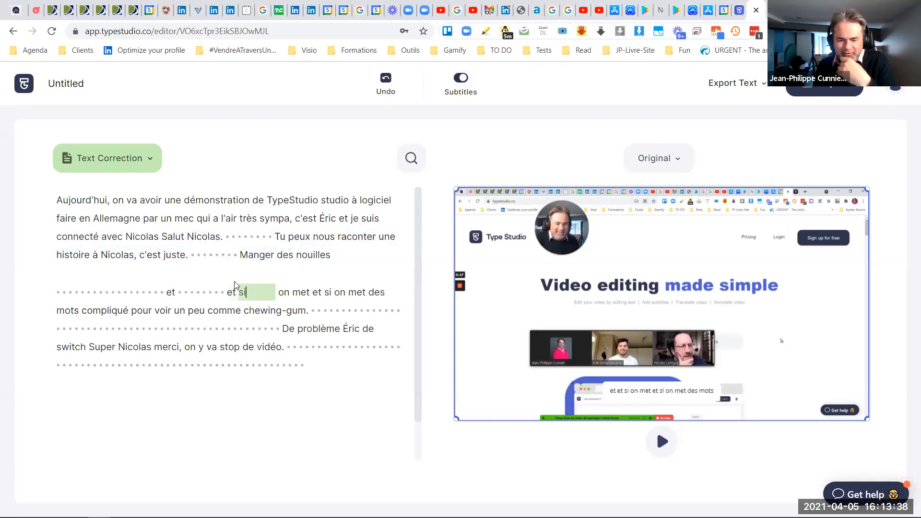
click(162, 238)
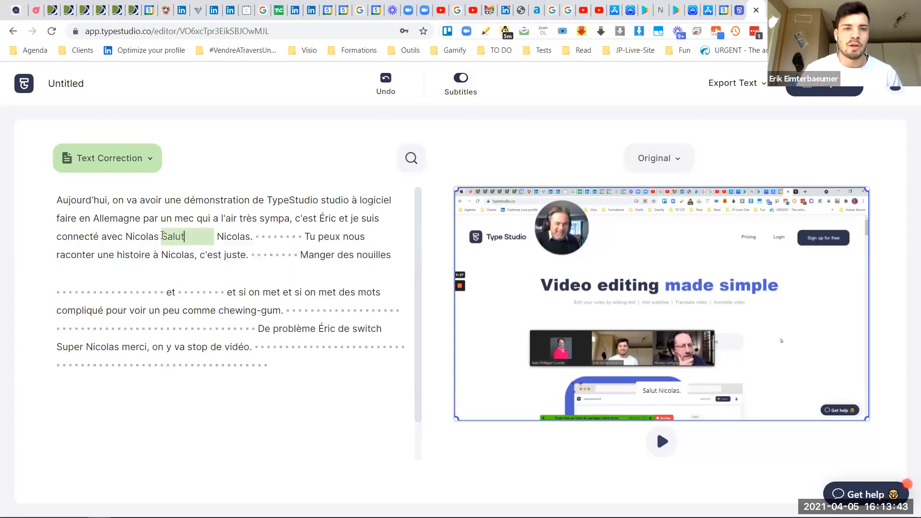
Switch the transcript to Video Editing mode, and play the video from "avec" through the greeting to check that passage
click(150, 159)
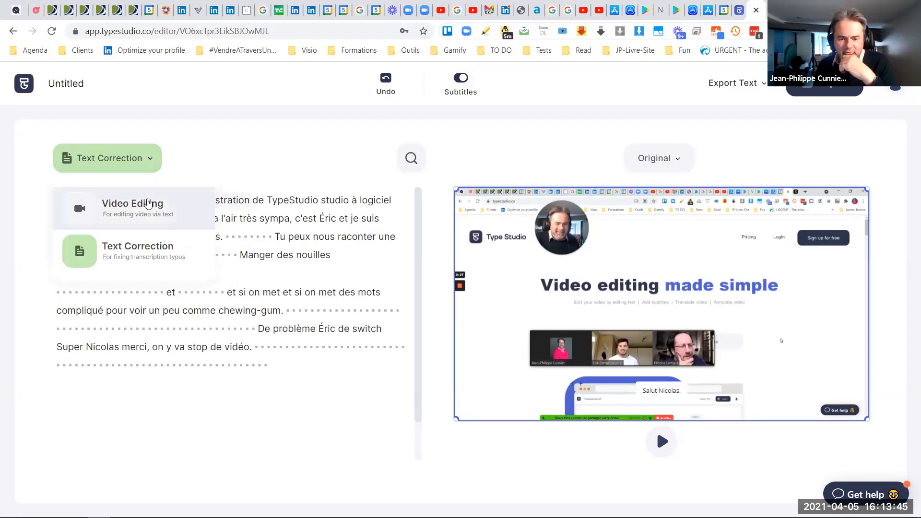
click(147, 200)
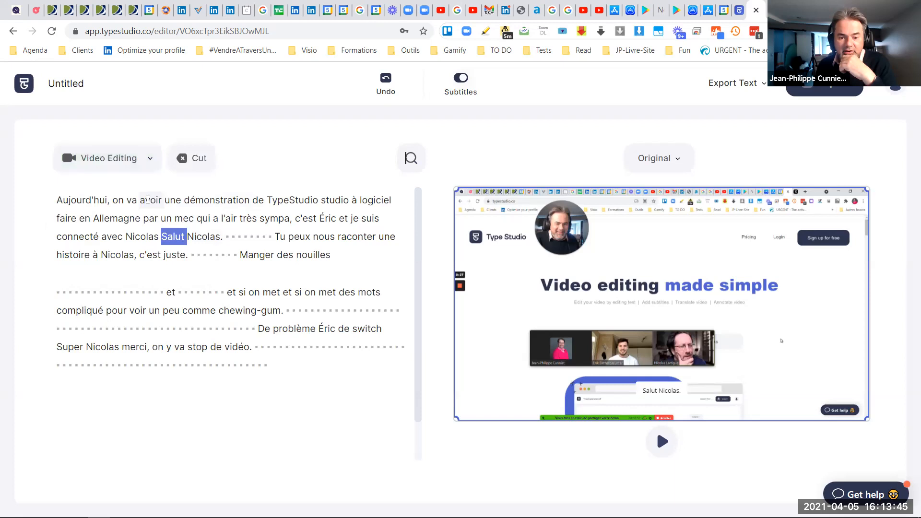
click(155, 239)
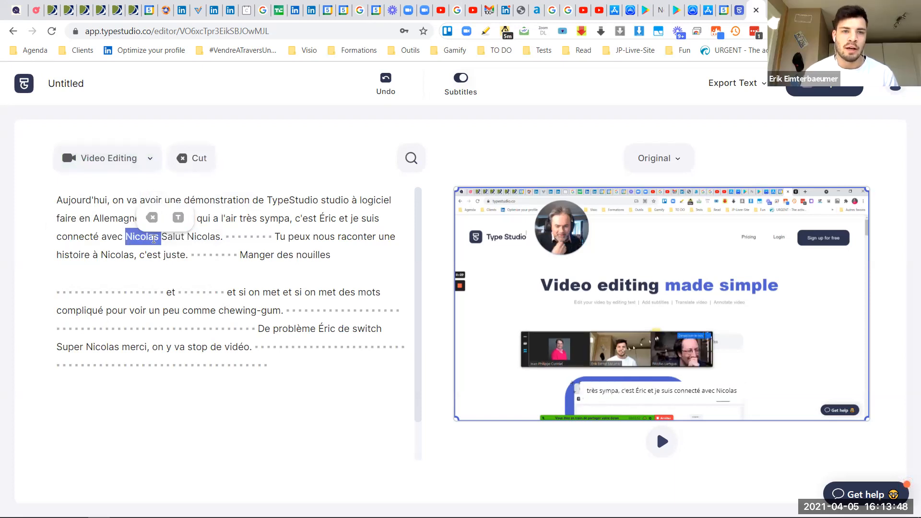
click(109, 237)
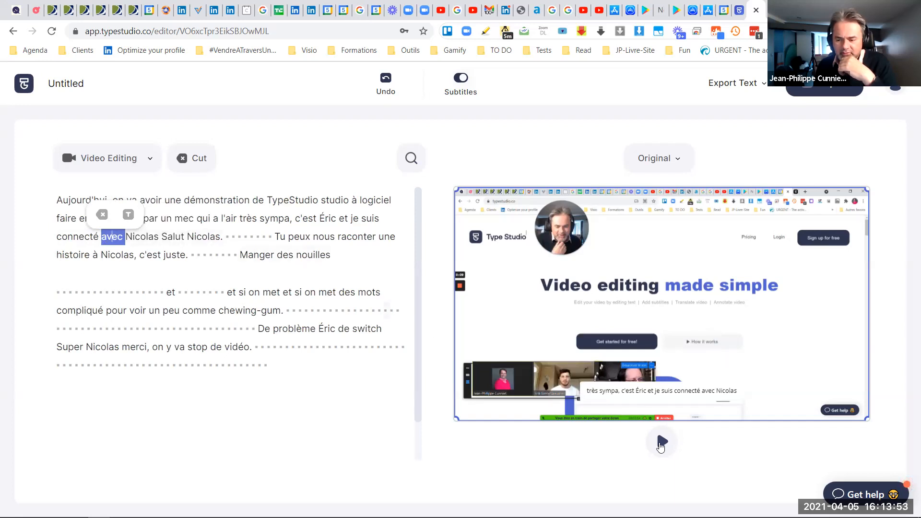
click(663, 442)
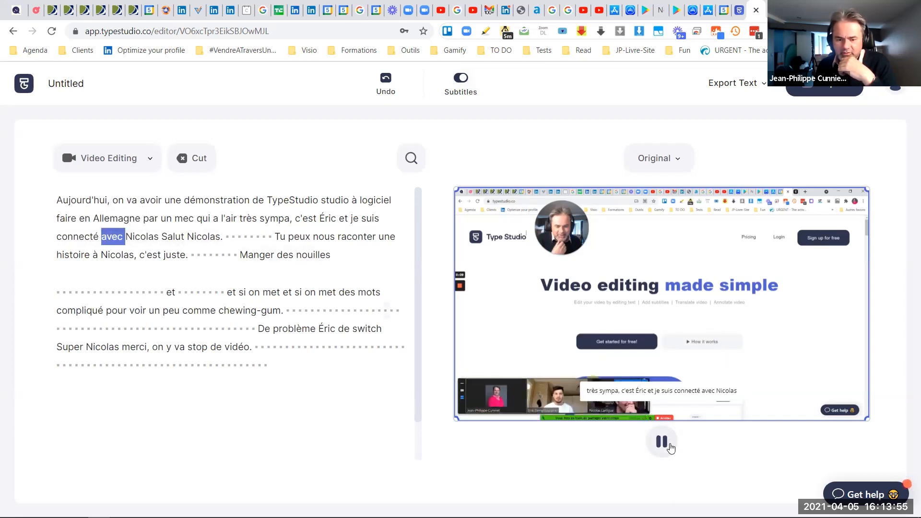
click(662, 441)
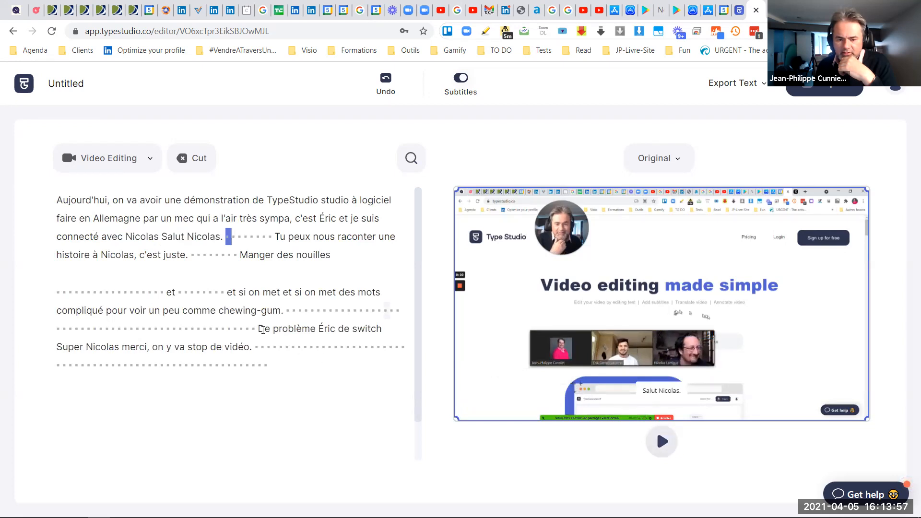
Delete "avec" and the name that follows it after "connecté" from the video through the transcript
double_click(138, 239)
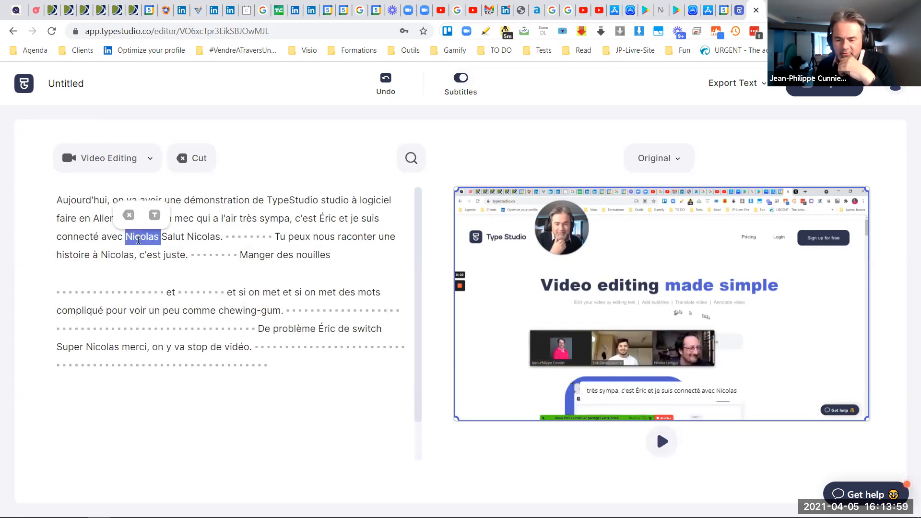
double_click(114, 237)
click(139, 242)
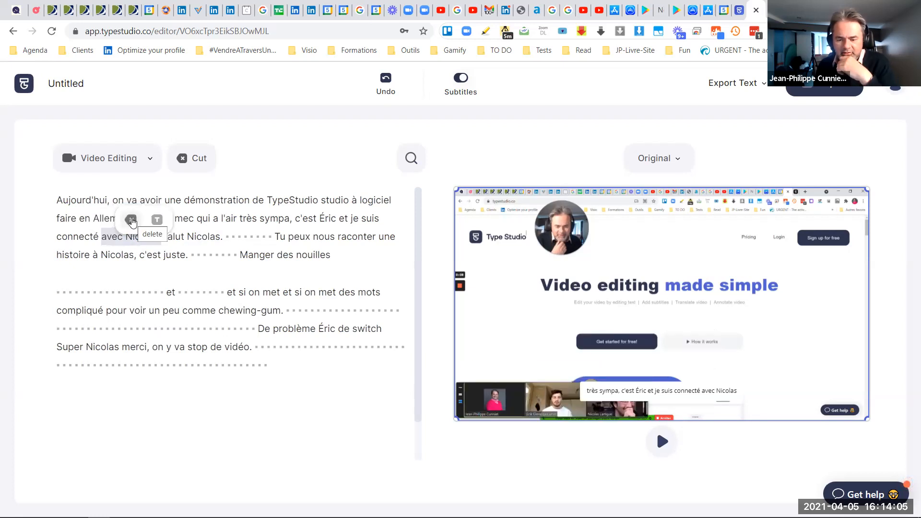
click(131, 221)
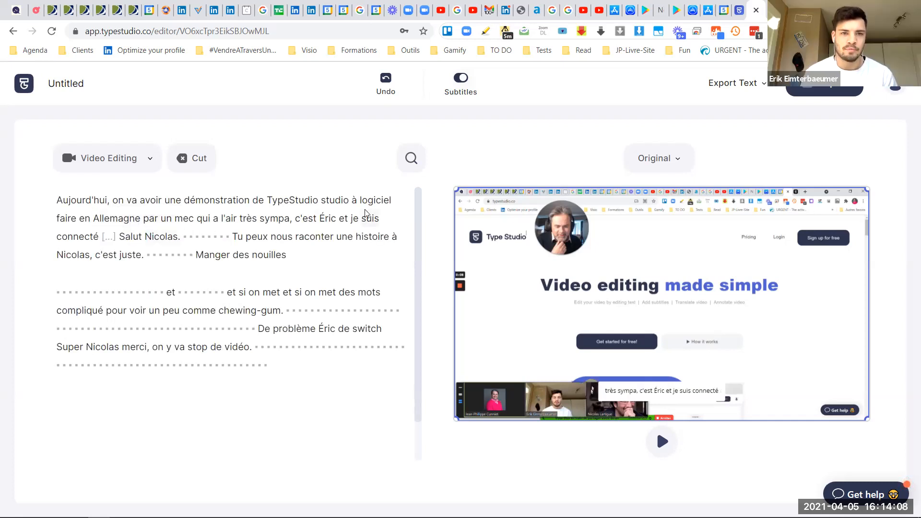
Play the video across the cut after "connecté" to check the transition, and pause it
click(298, 218)
click(667, 442)
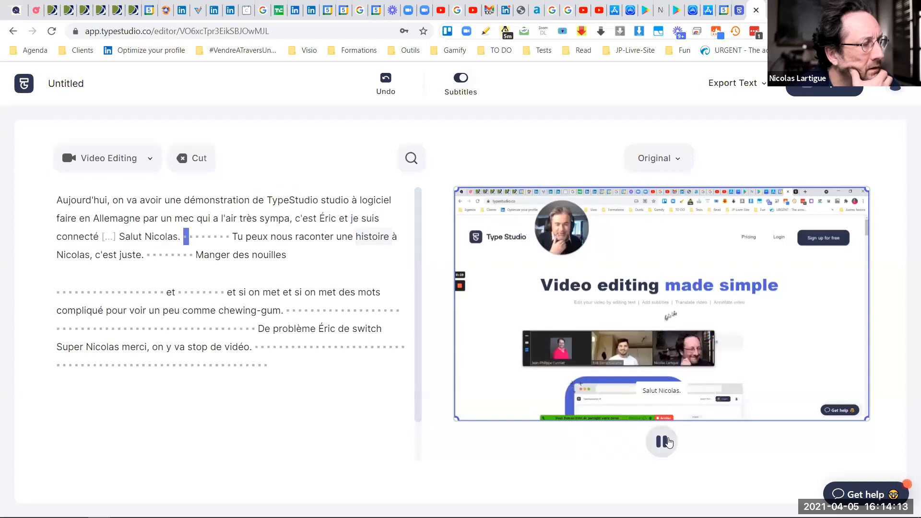
click(667, 442)
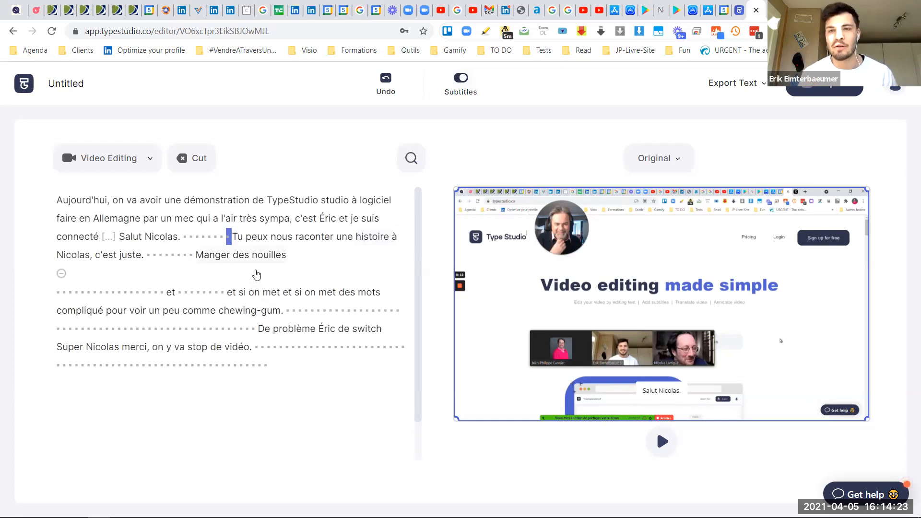
Delete the passage "c'est juste." from the video through the transcript
double_click(100, 256)
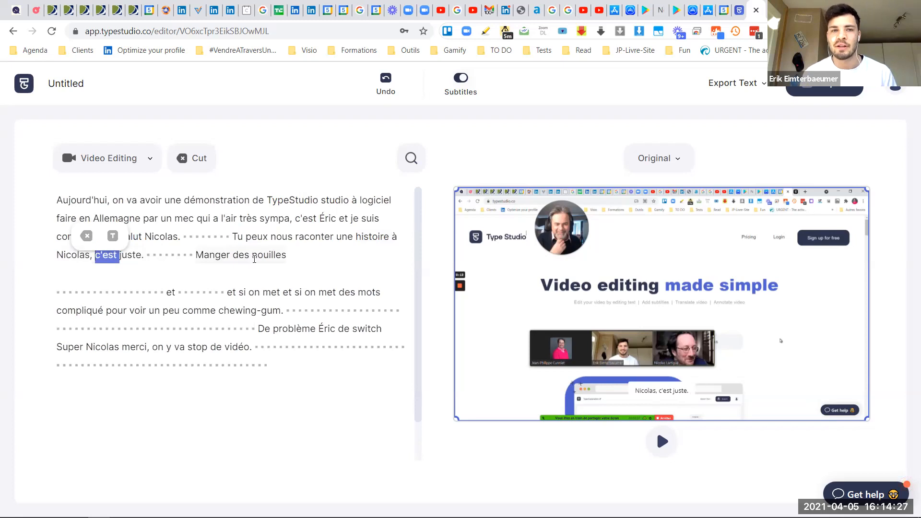
shift+click(142, 258)
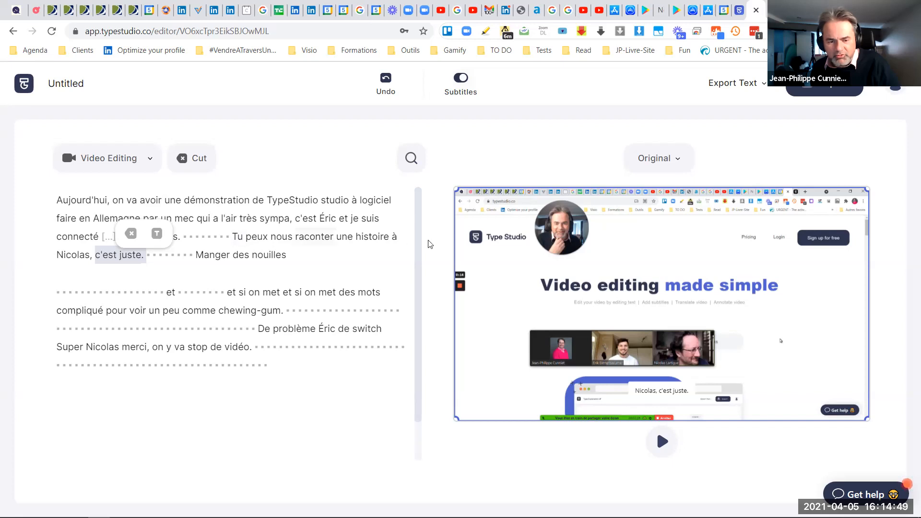
mouse_move(75, 277)
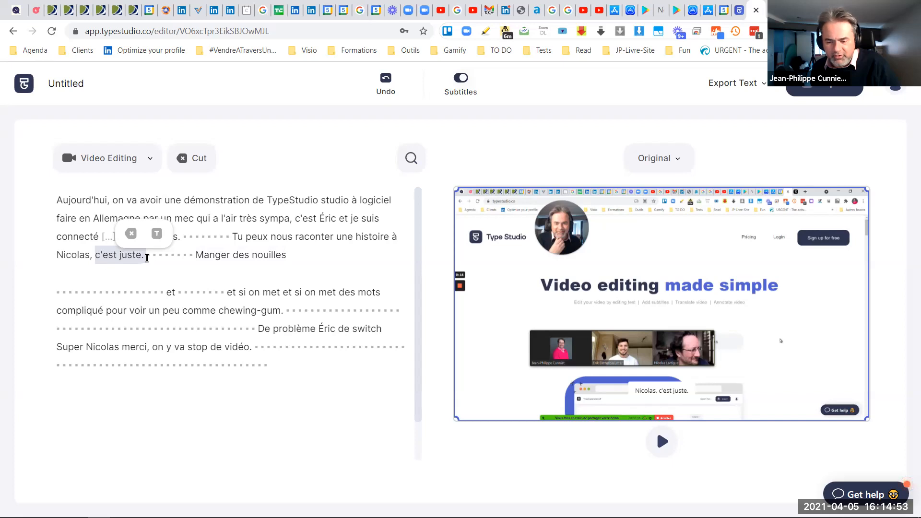
click(130, 235)
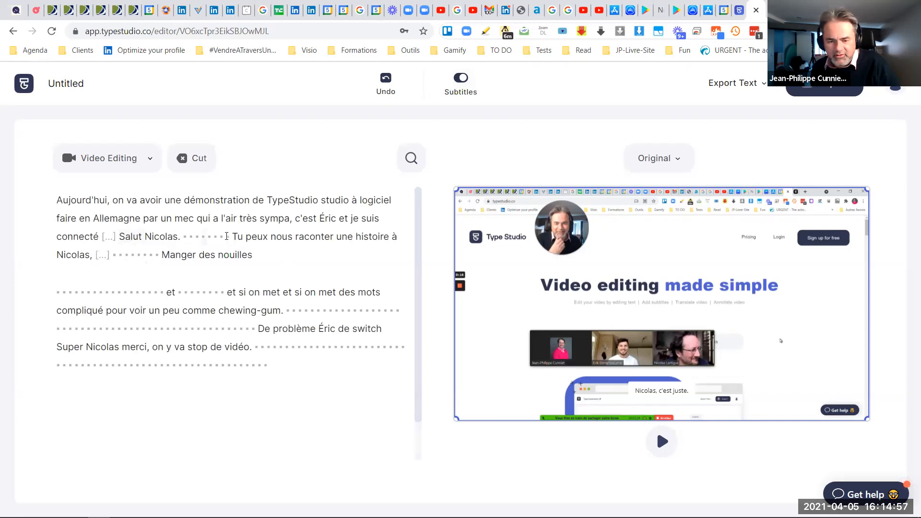
Restore the deleted passage "c'est juste." in the transcript
double_click(154, 237)
double_click(64, 237)
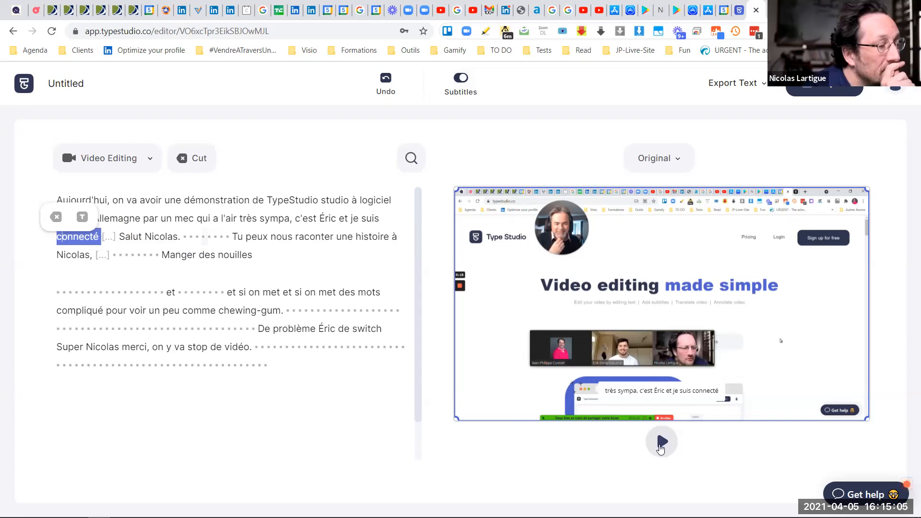
click(101, 256)
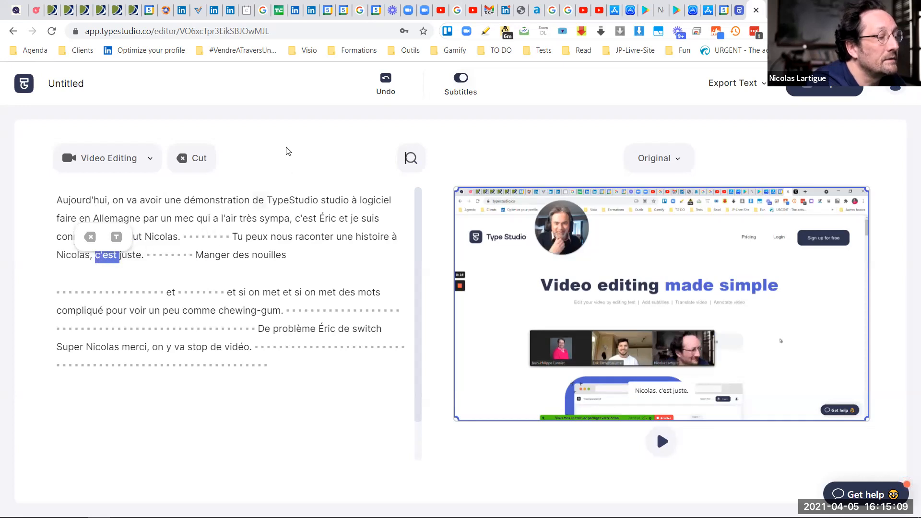
Play the video from "Tu peux nous raconter" past "c'est juste." to check the word timing, and pause it
click(363, 240)
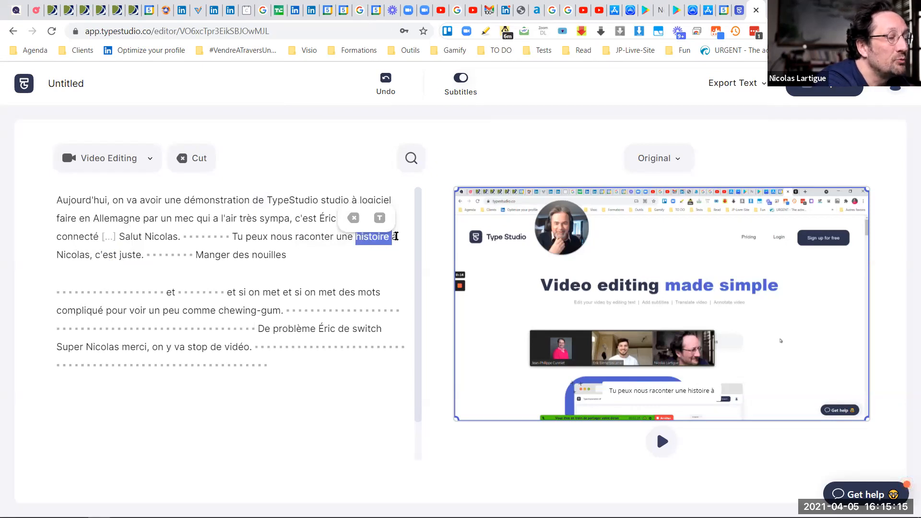
drag(362, 237, 397, 237)
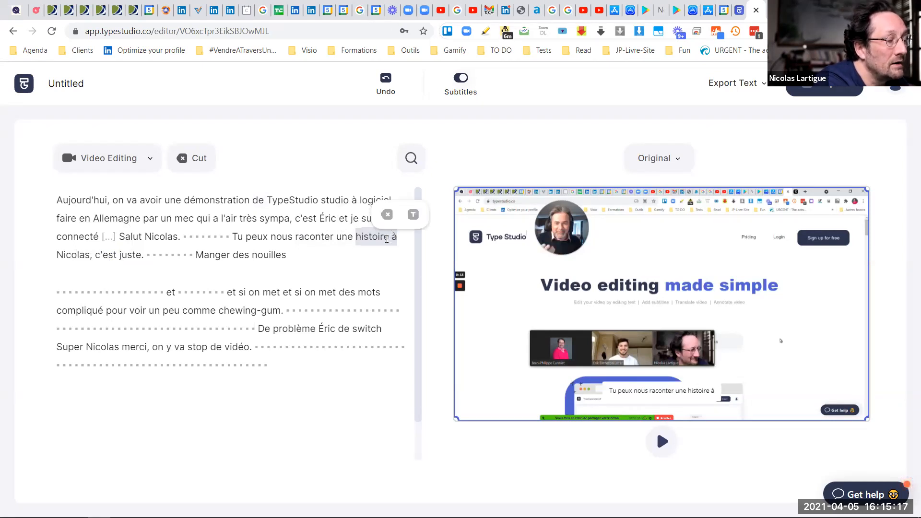
click(395, 237)
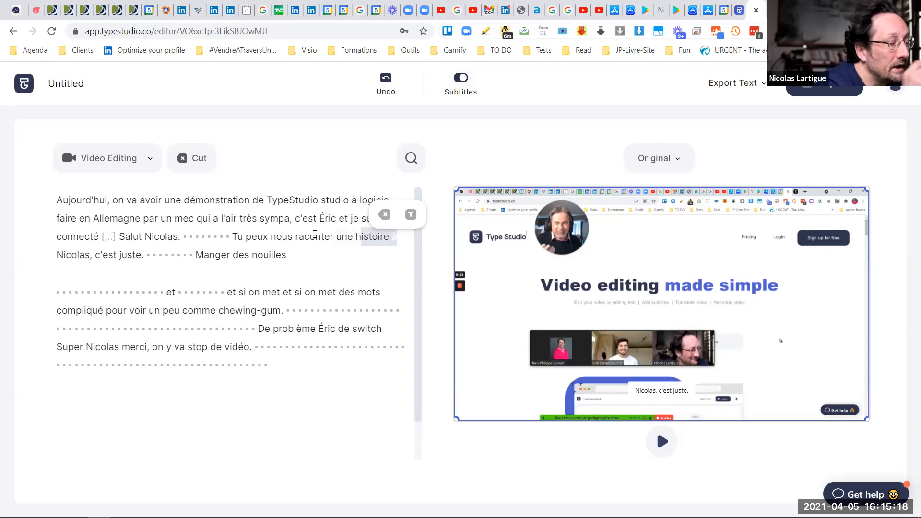
double_click(238, 236)
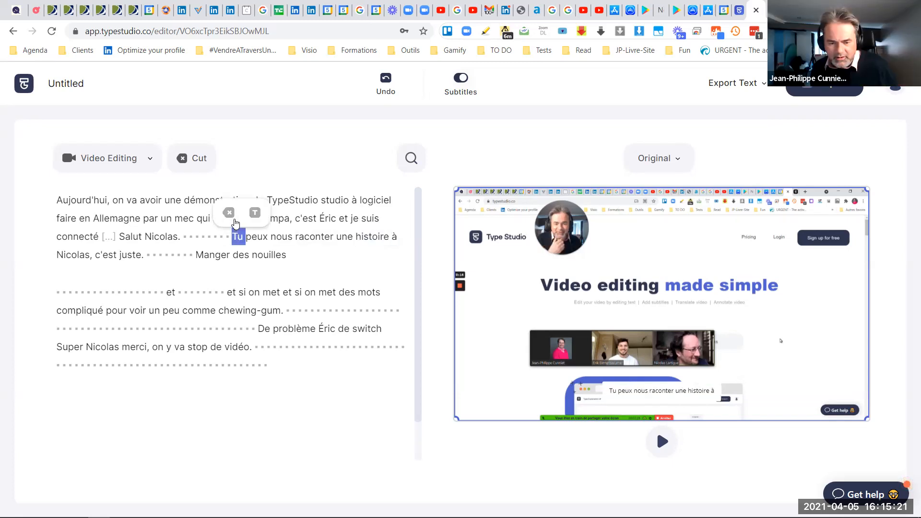
click(665, 445)
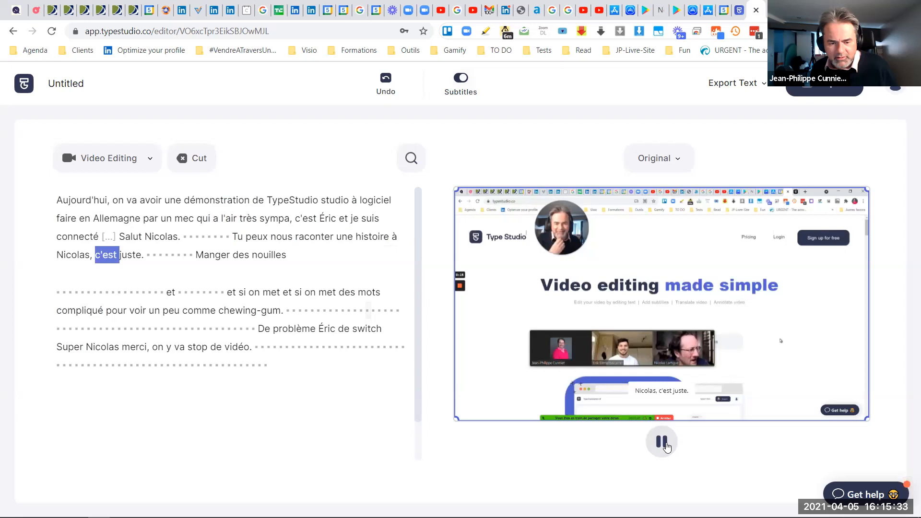
click(665, 444)
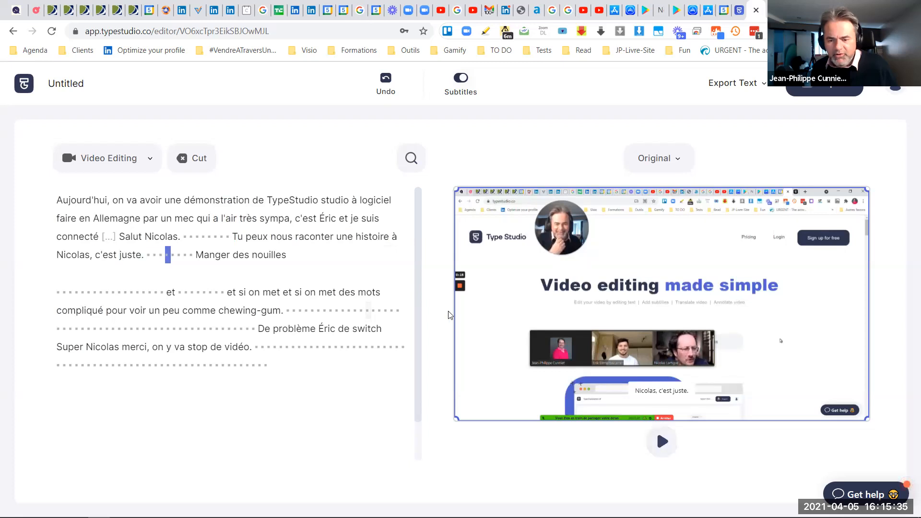
Cut the word "à" after "histoire" through the transcript and play the video on into "compliqué pour voir un peu", and pause it
double_click(392, 237)
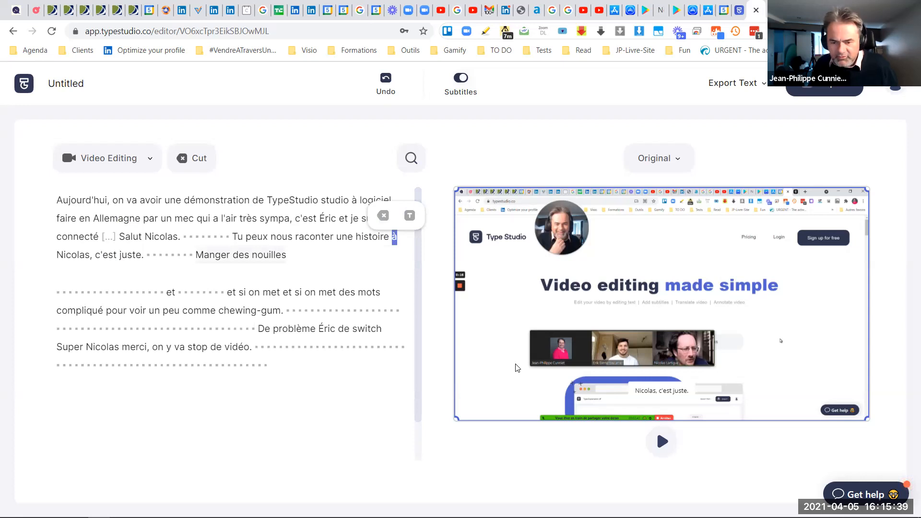
key(BackSpace)
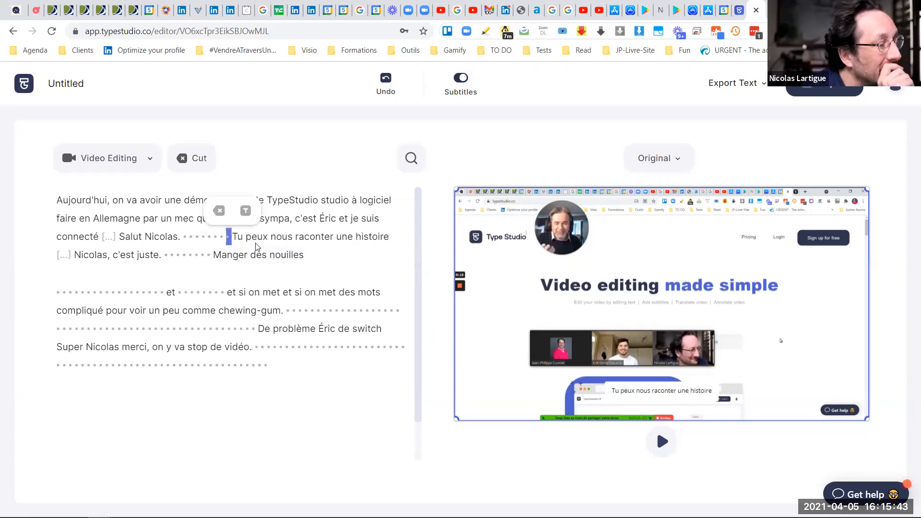
click(655, 441)
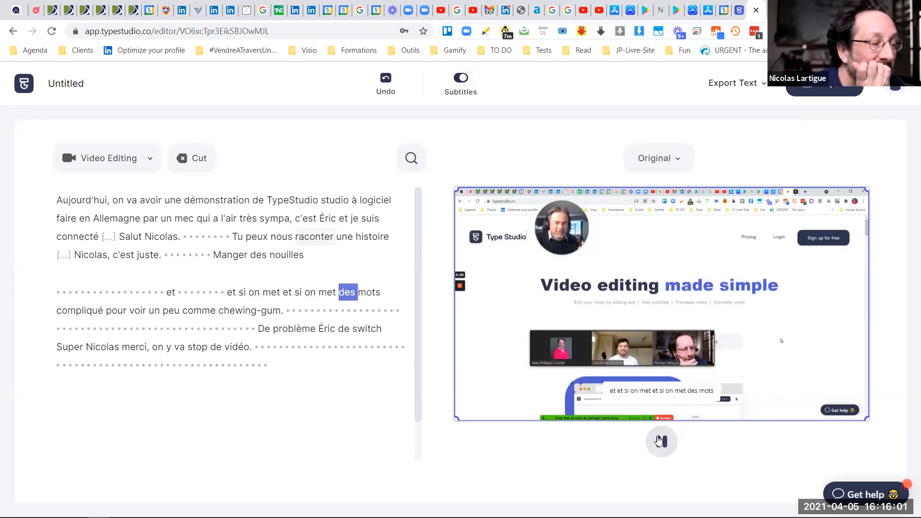
click(661, 442)
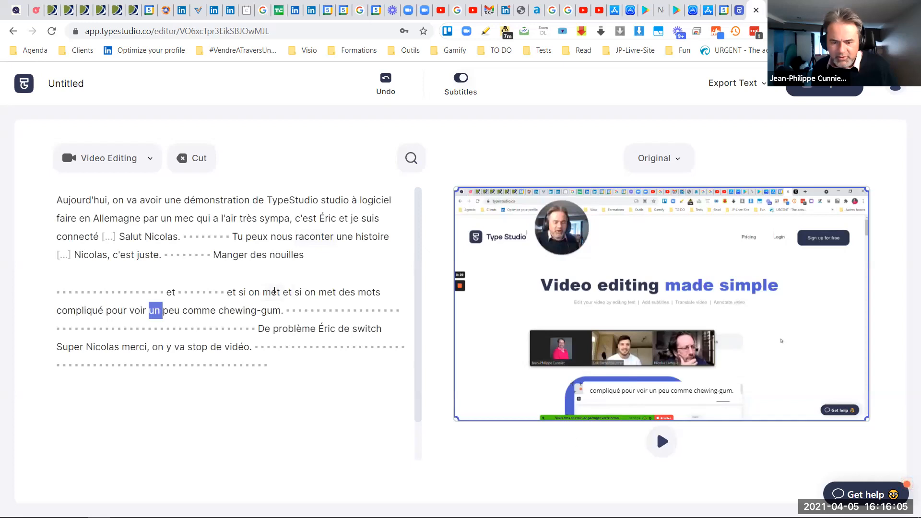
Cut the first "et si on met" and the isolated "et" before it from the second transcript paragraph
double_click(272, 292)
shift+click(233, 295)
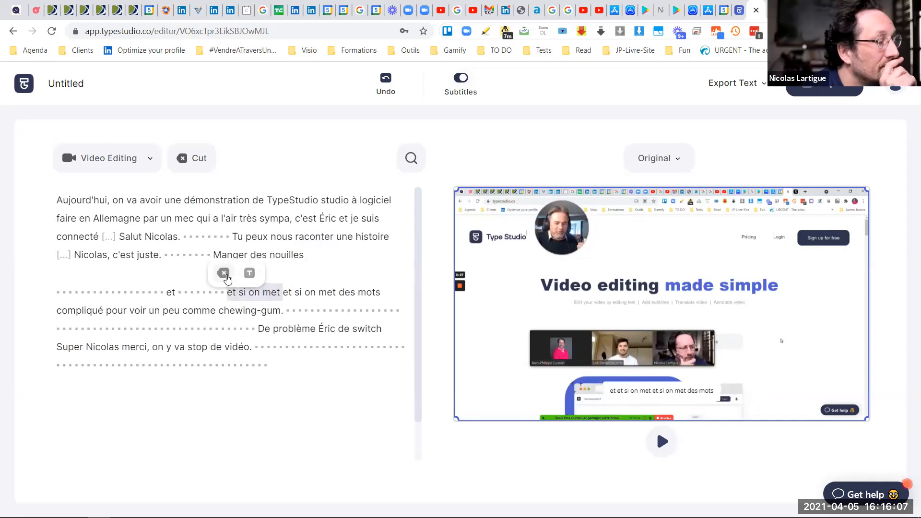
click(222, 270)
double_click(171, 292)
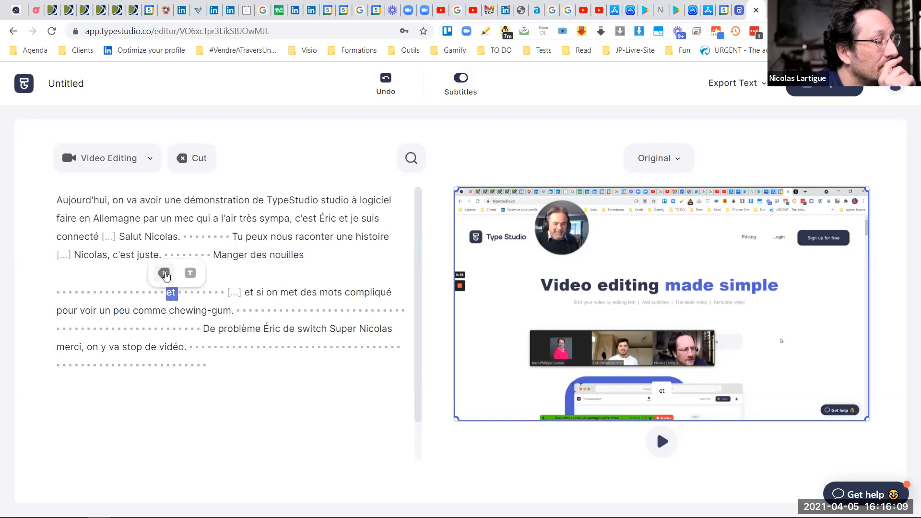
click(164, 271)
Play the video from "c'est juste." and from the gap between the last two cuts through "chewing-gum.", and pause it
double_click(126, 254)
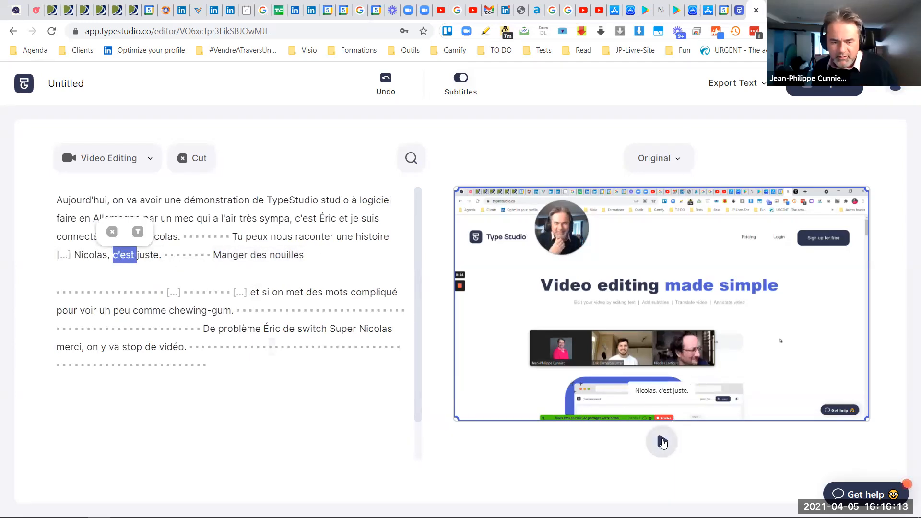
click(661, 442)
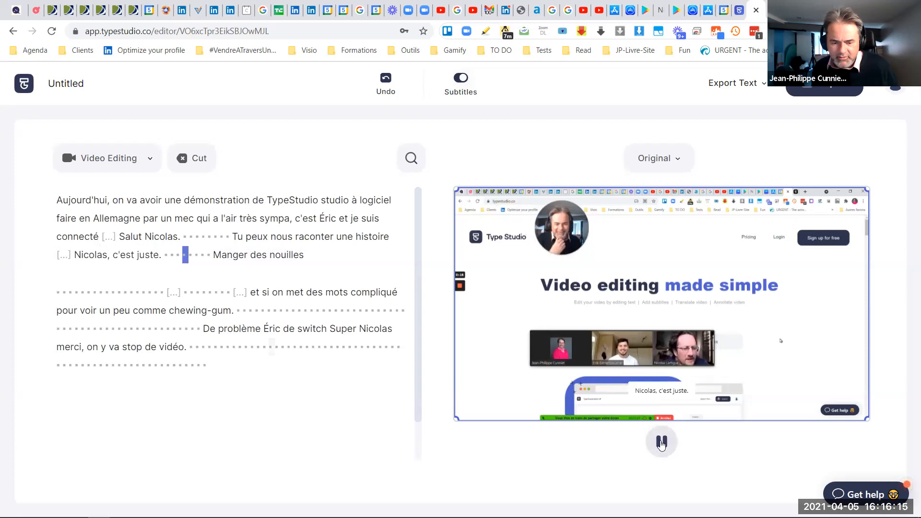
click(205, 292)
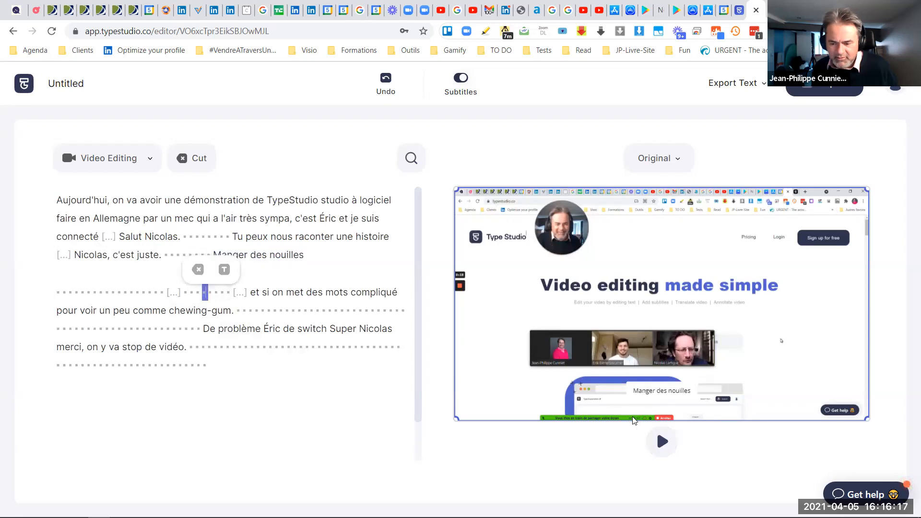
click(662, 442)
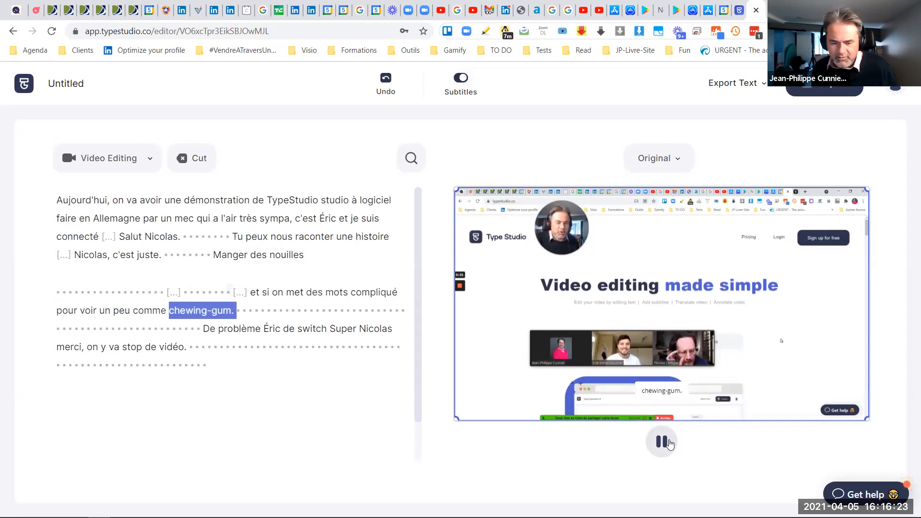
click(668, 443)
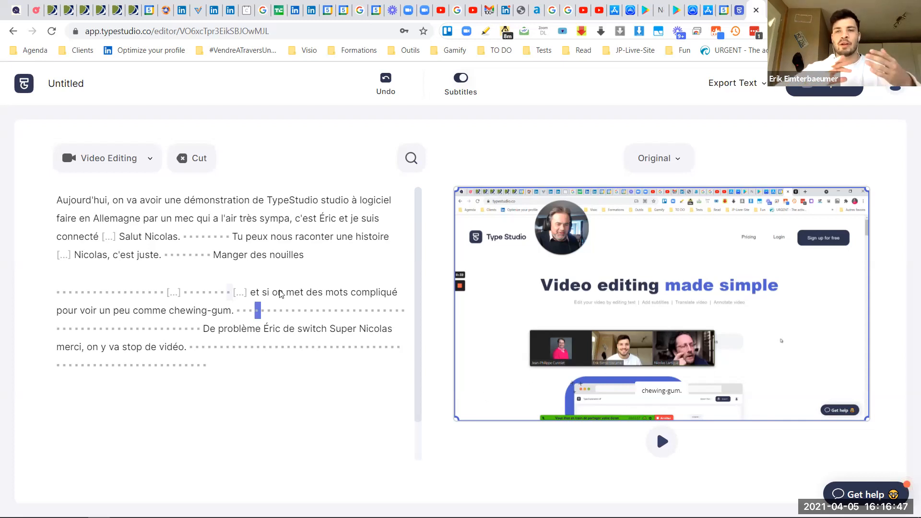
View the available video formats and the text export options without choosing any
click(669, 160)
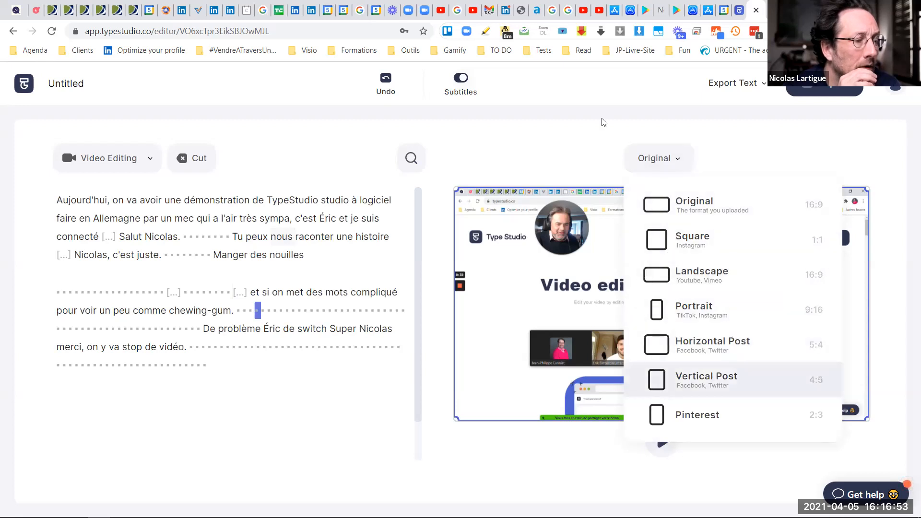
click(758, 85)
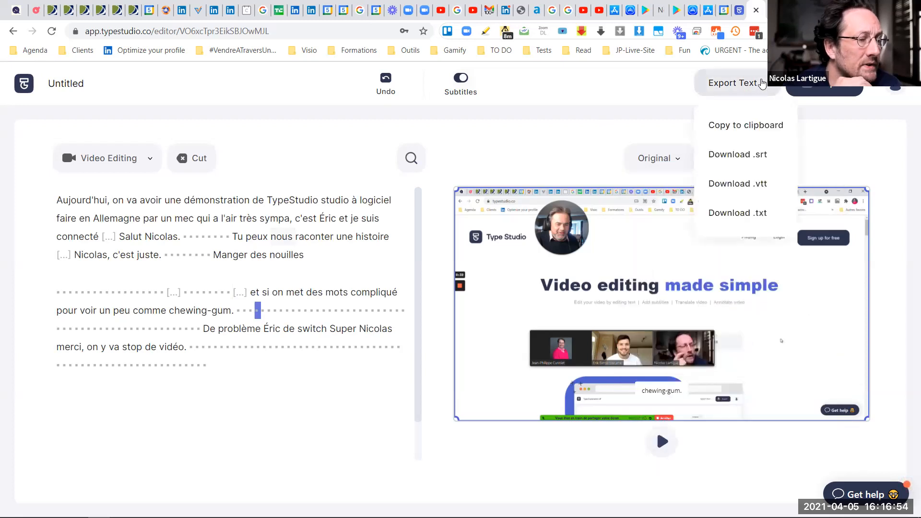
click(542, 150)
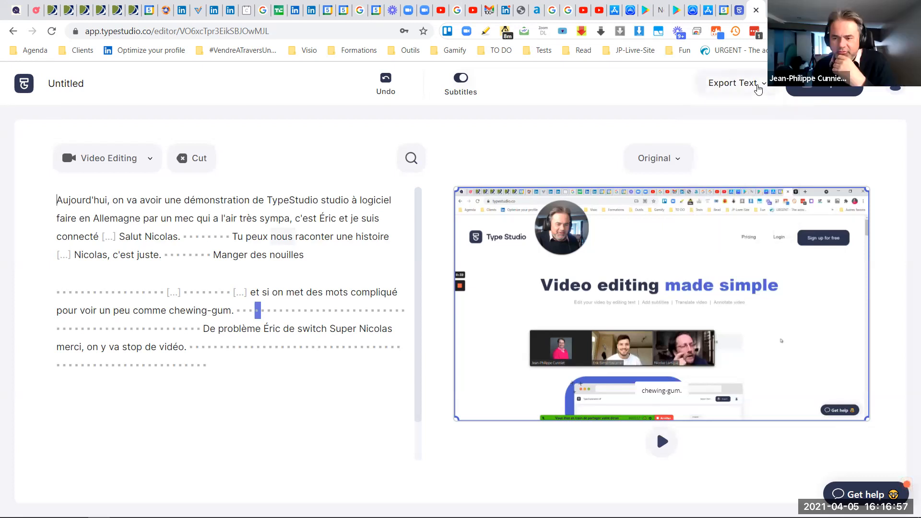
Download the transcript as a .txt file, open it in the text editor to check its full text, and close it
click(757, 89)
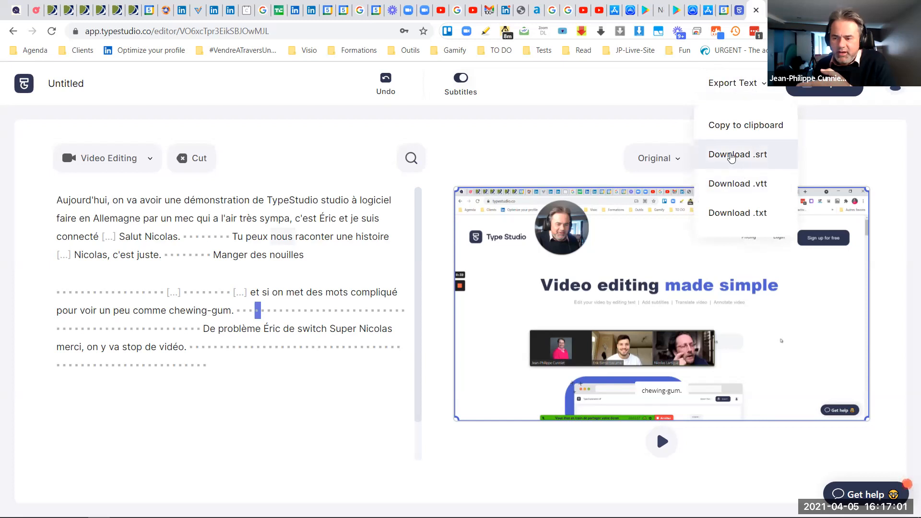
click(726, 222)
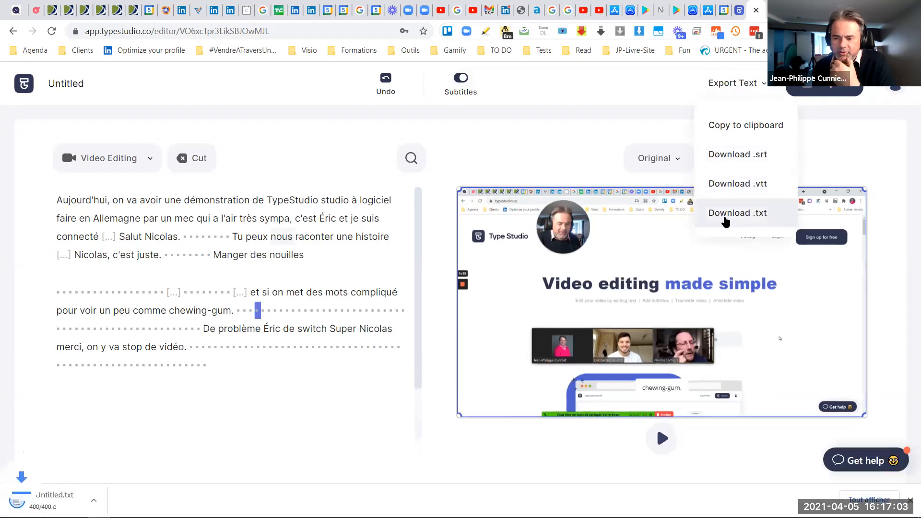
click(92, 496)
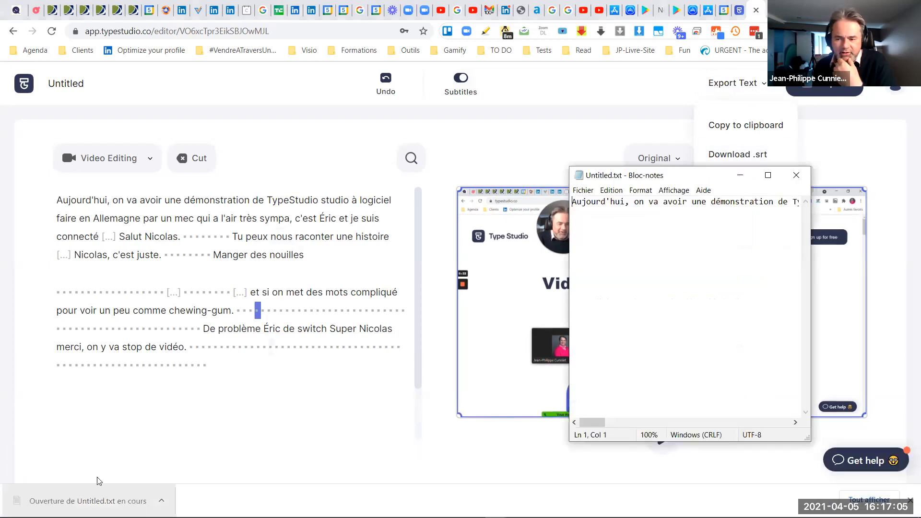
click(768, 175)
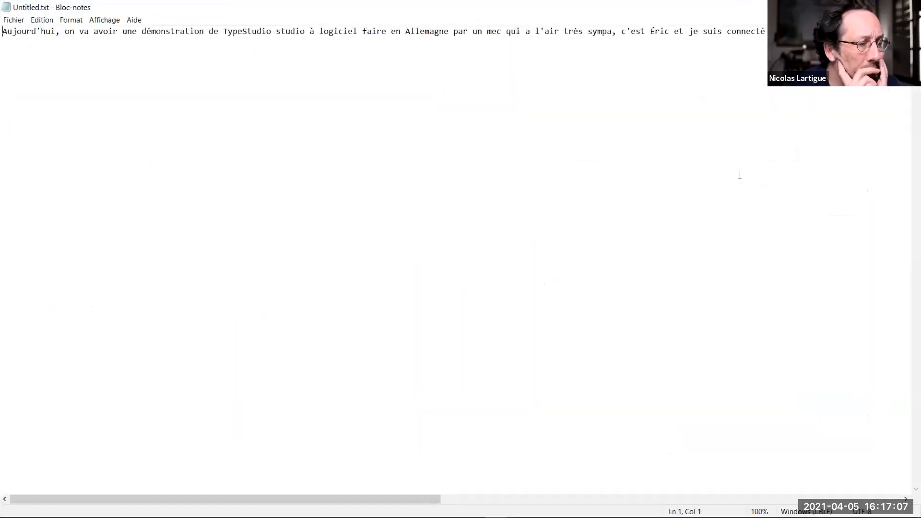
drag(627, 36, 916, 37)
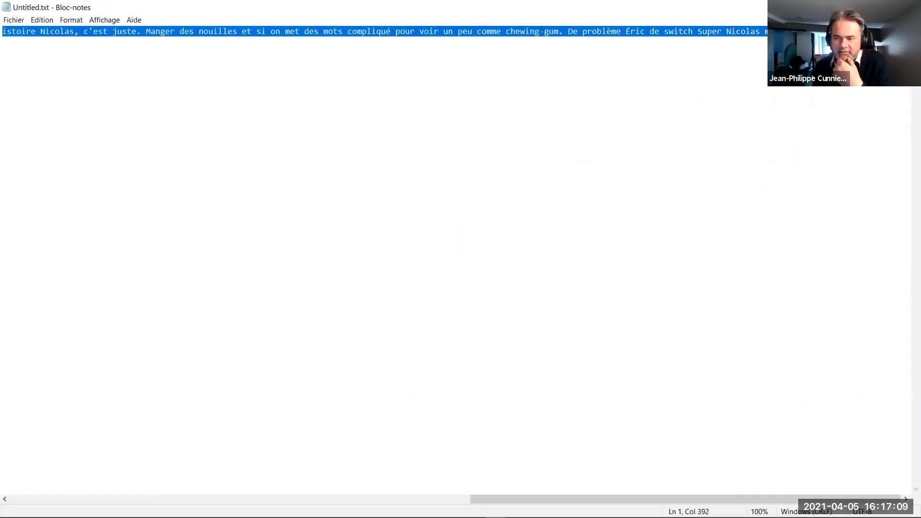
click(910, 6)
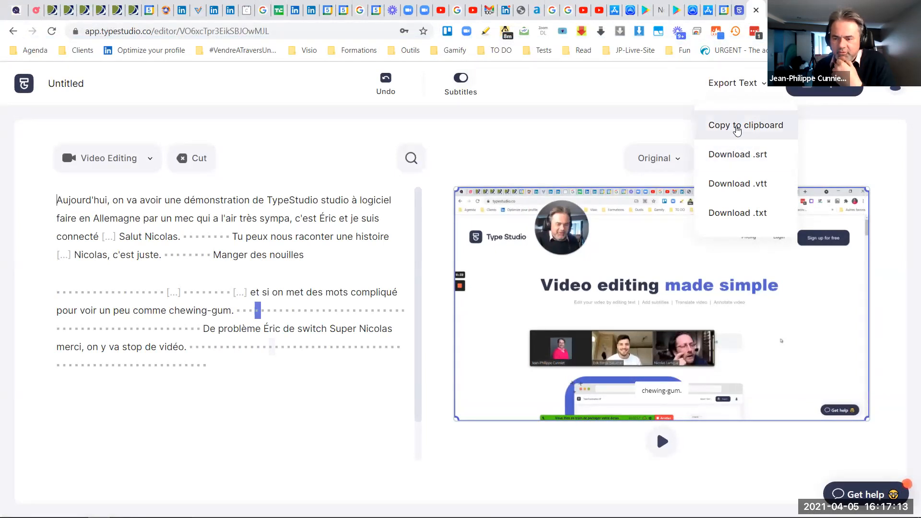
Download the subtitles as an .srt file, open it to check the timecoded entries, and close it
click(733, 155)
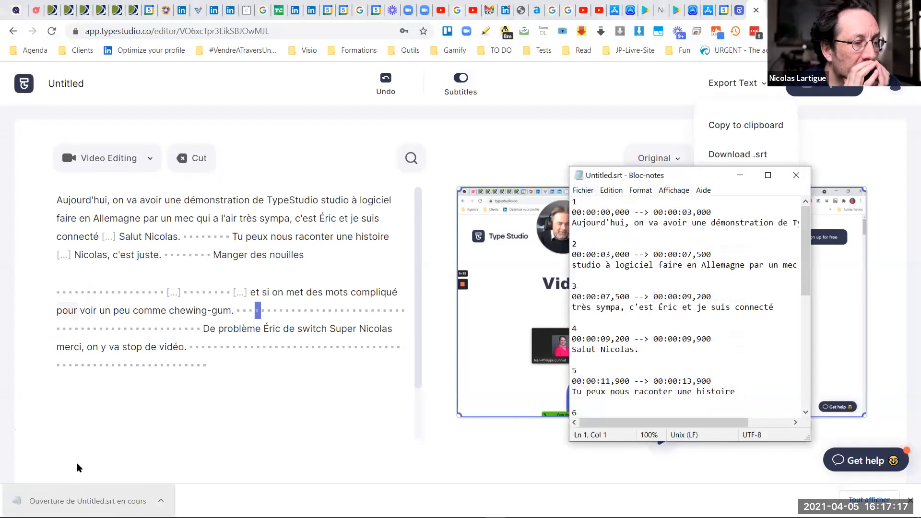
scroll(686, 308, down, 8)
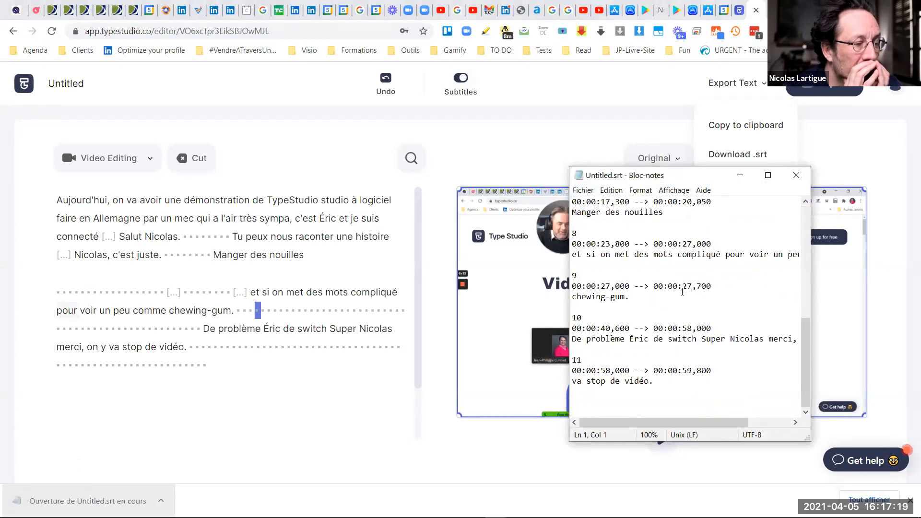
click(796, 175)
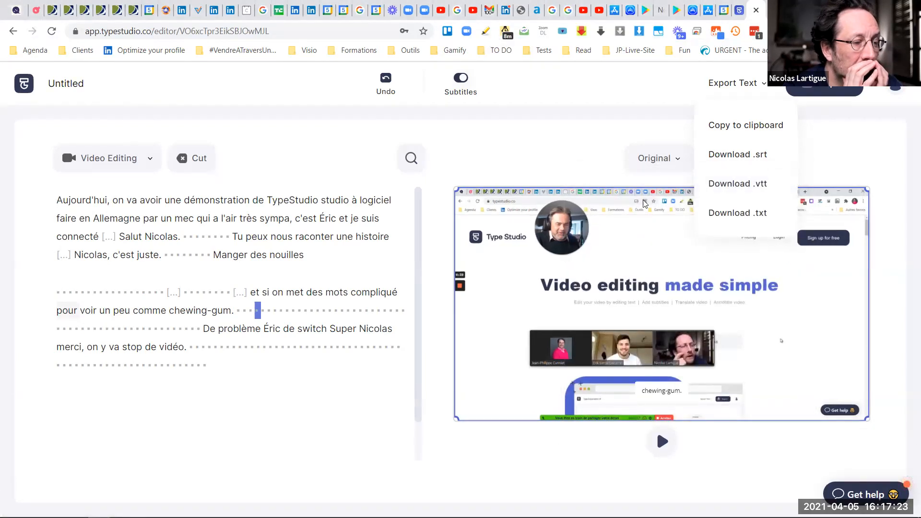
click(513, 160)
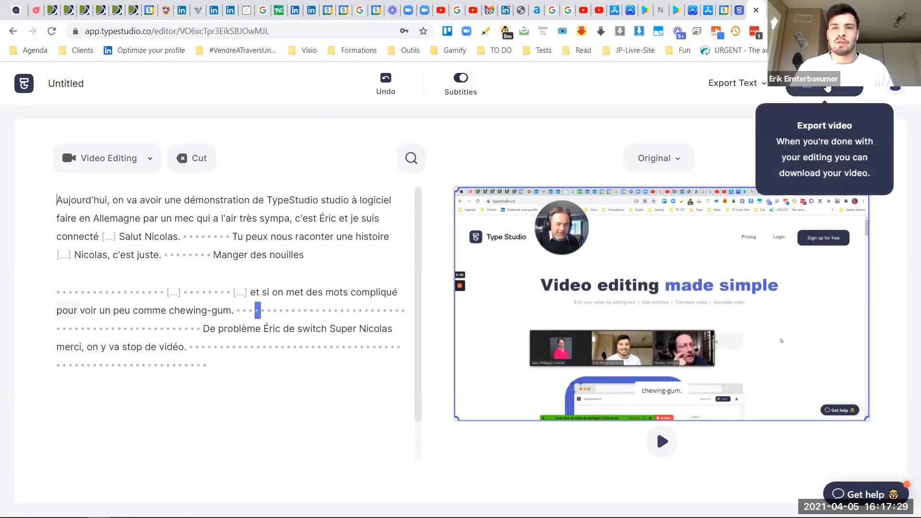
Export the edited video and check the rendering status of the Untitled project in the project overview
click(828, 88)
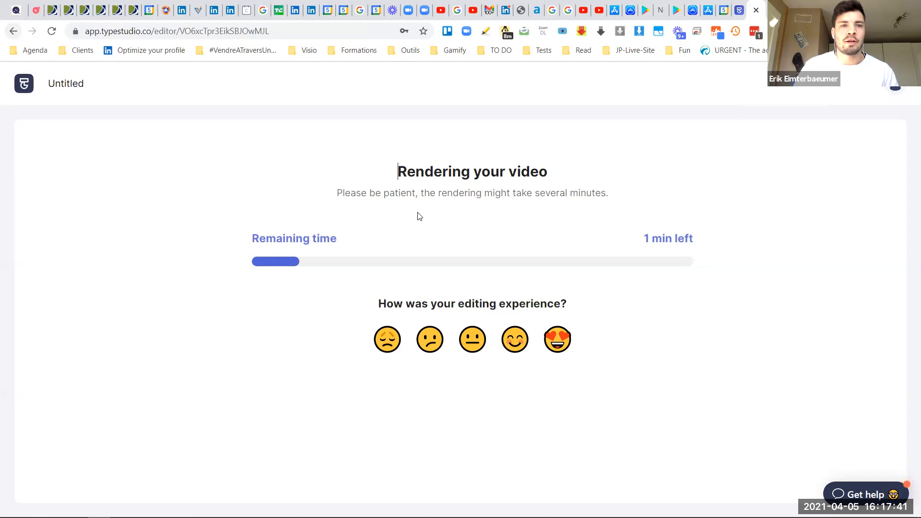
click(23, 87)
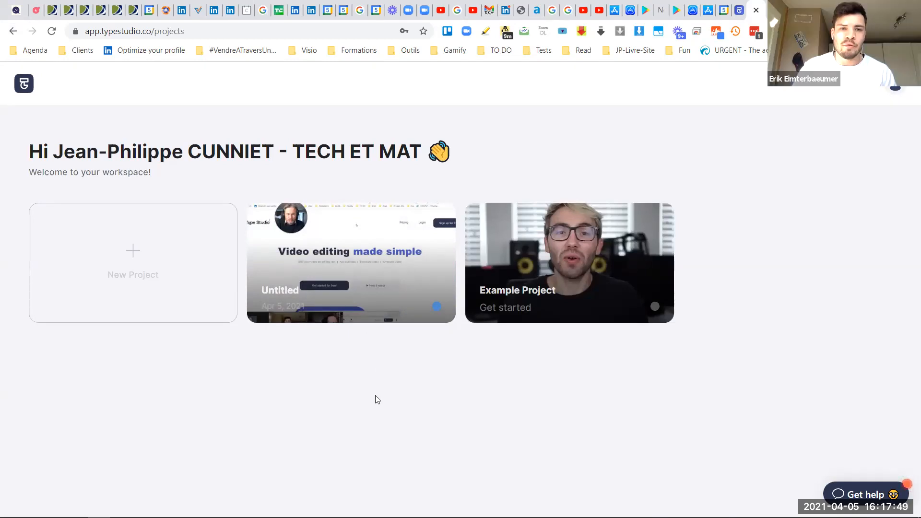
mouse_move(386, 259)
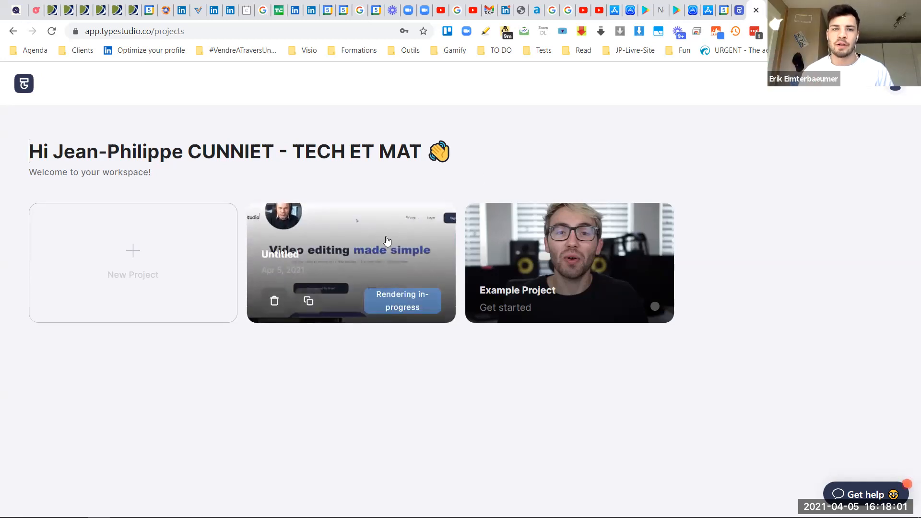
Reopen the Untitled project and rename it "Test 1"
click(345, 250)
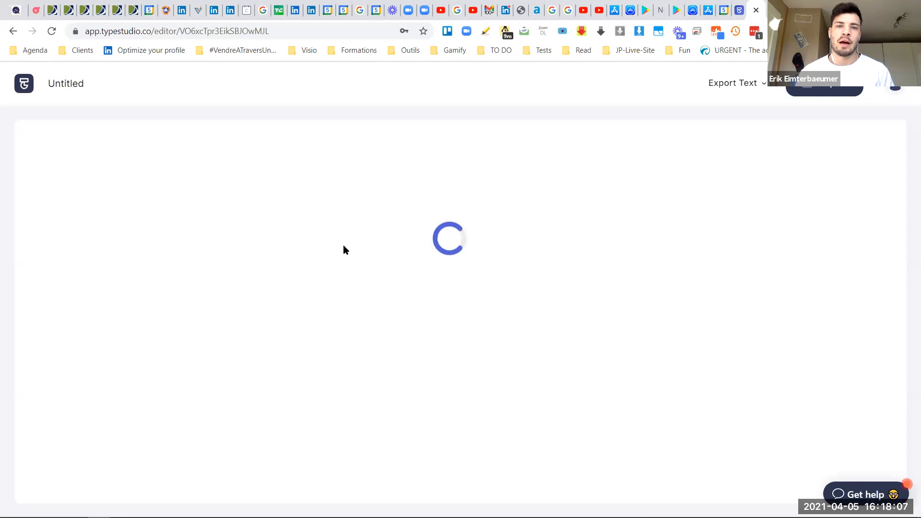
click(62, 84)
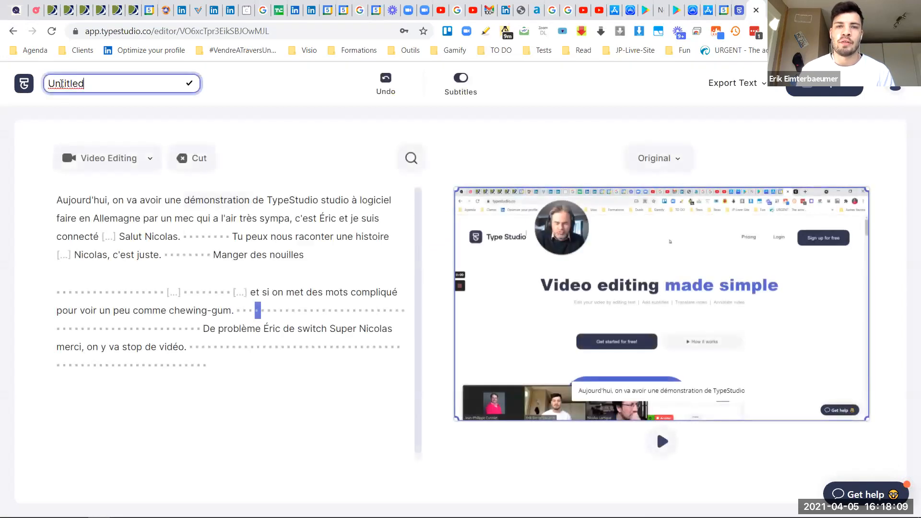
text(Test 1)
key(Return)
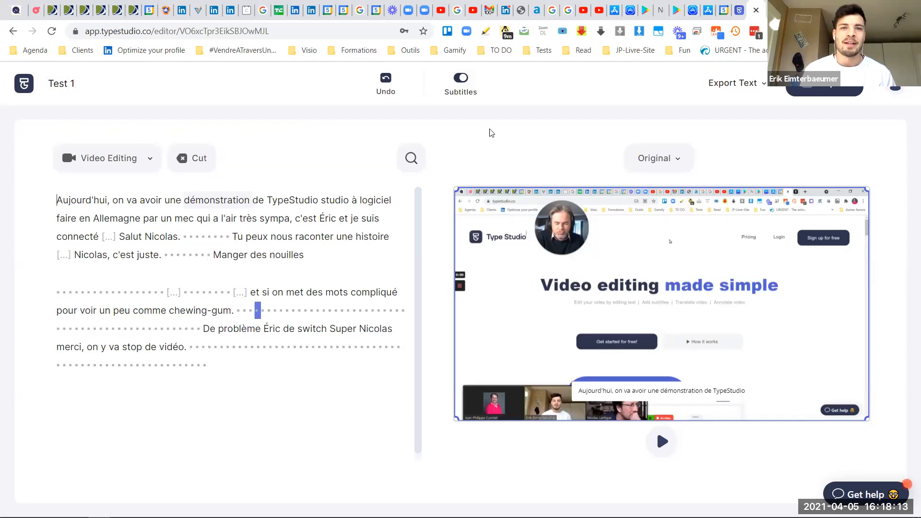
Set the subtitle style to Dynamic and view the language choices for subtitle translation
click(461, 85)
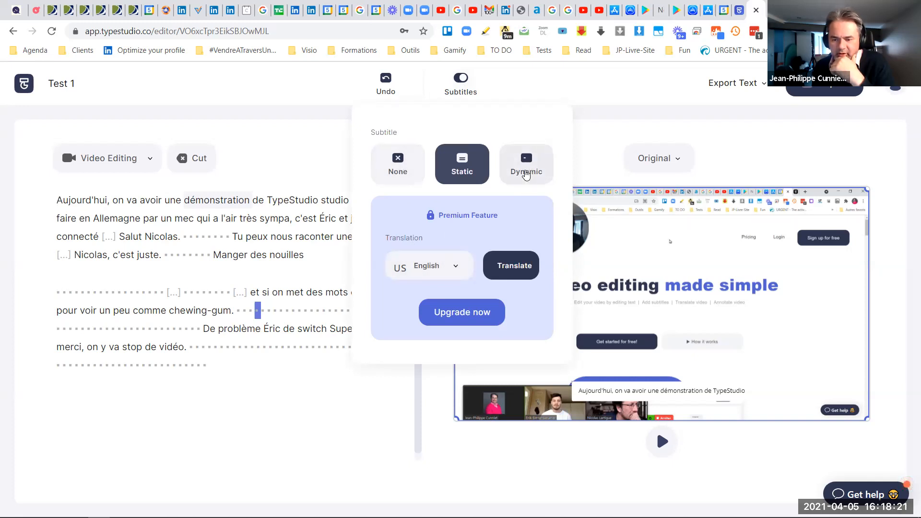
click(525, 172)
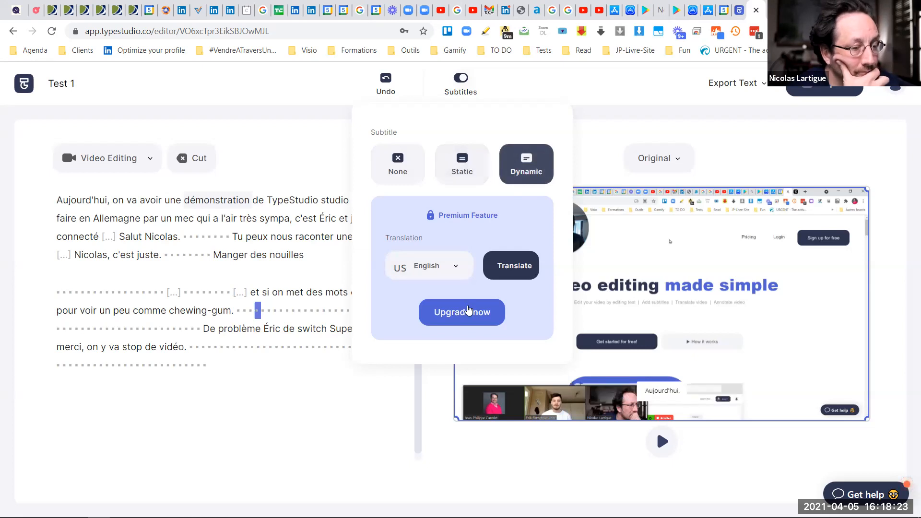
click(455, 267)
click(456, 267)
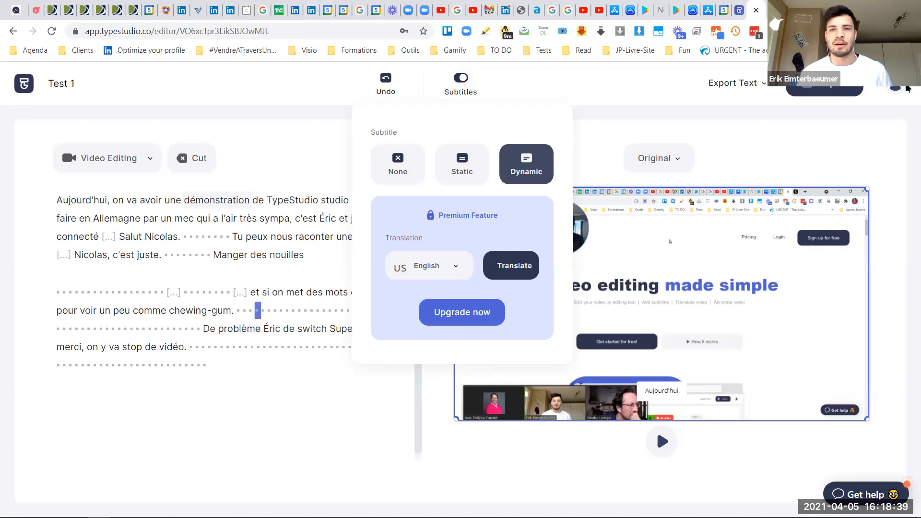
Open the account options to look at the Upgrade entry
click(901, 89)
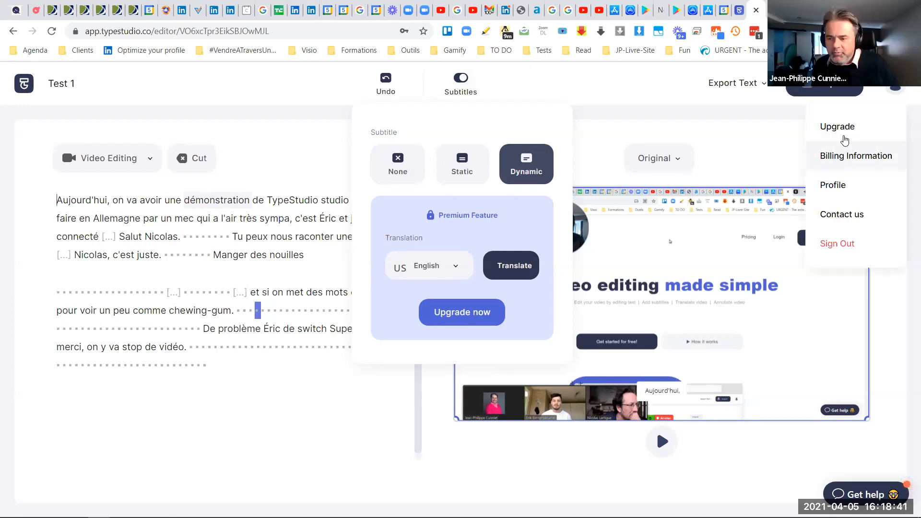
right_click(844, 136)
key(Escape)
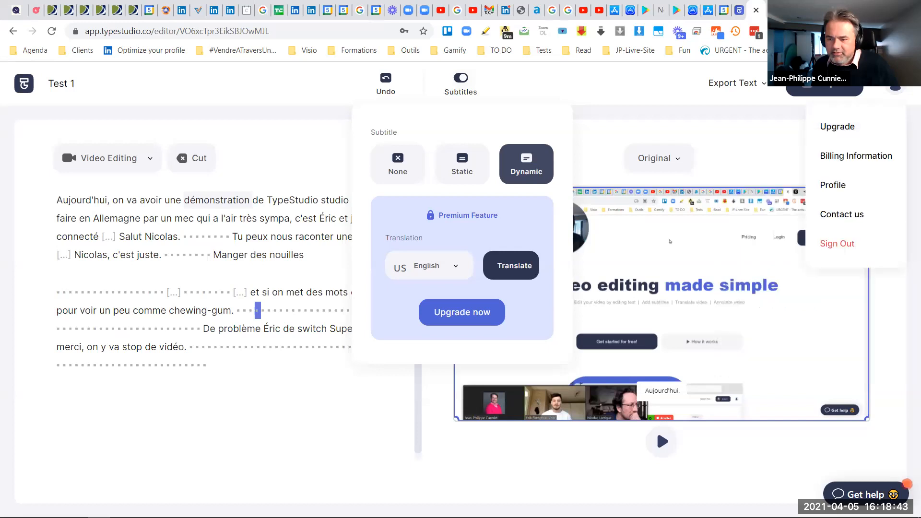
Try to open the address typestudio.co/plans in a new browser tab
key(ctrl+t)
text(ty)
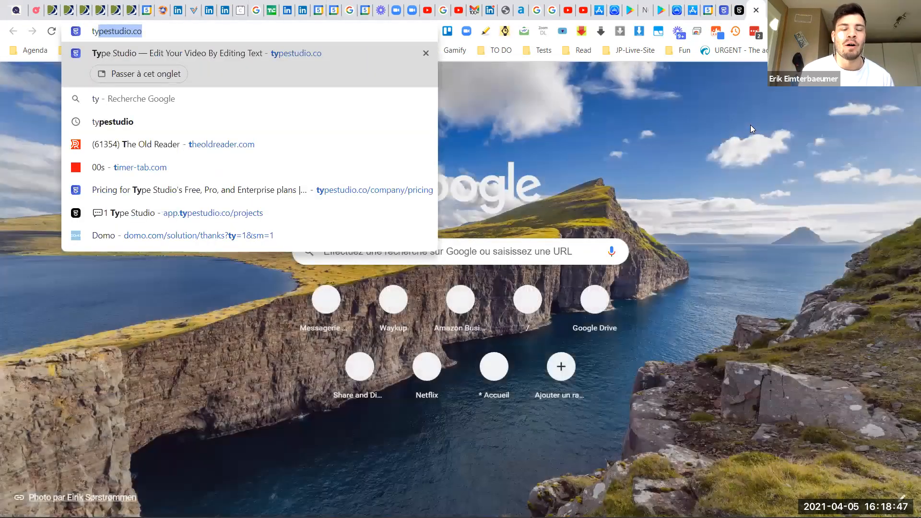
key(Right)
text(/pml)
key(BackSpace)
text(lans)
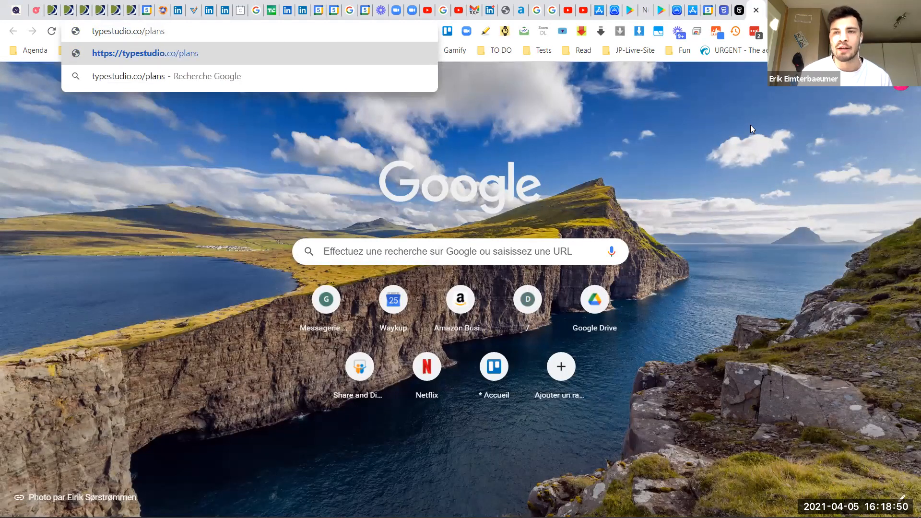
key(Return)
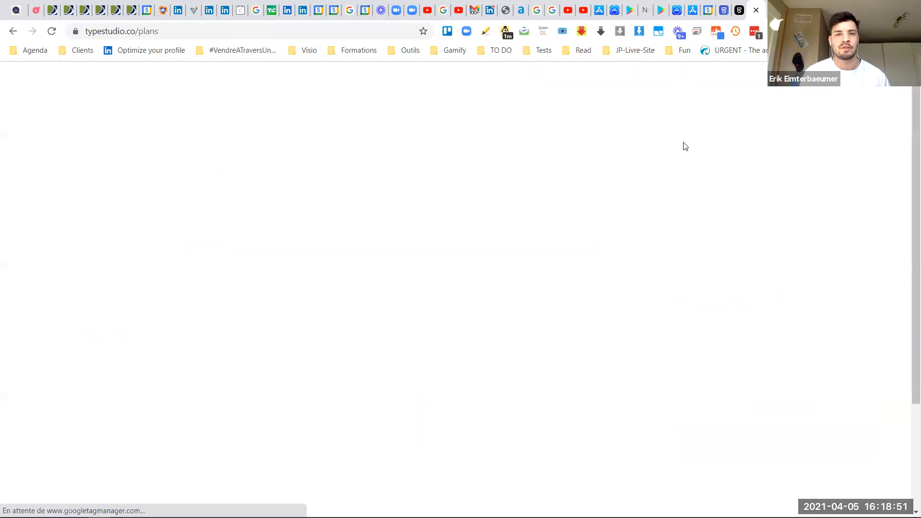
Try the address typestudio.co/pricing, and open the pricing page through the site's Pricing link
double_click(142, 30)
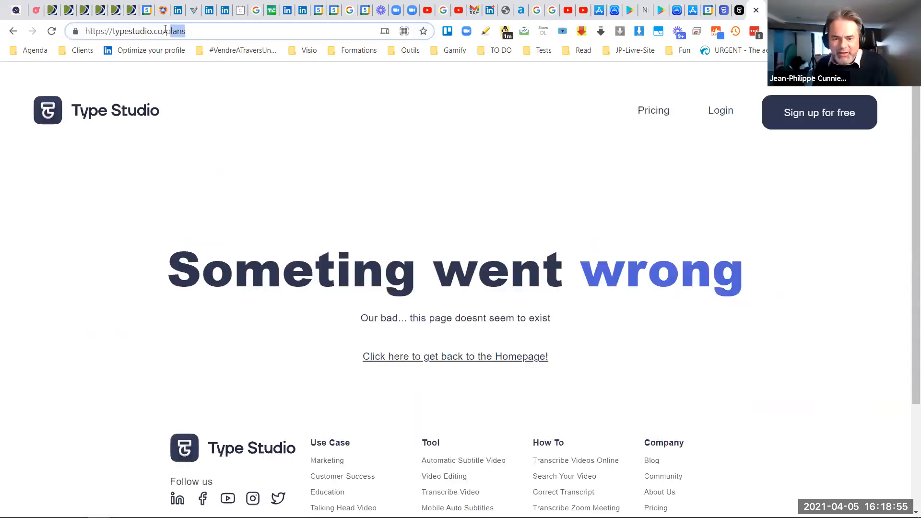
key(BackSpace)
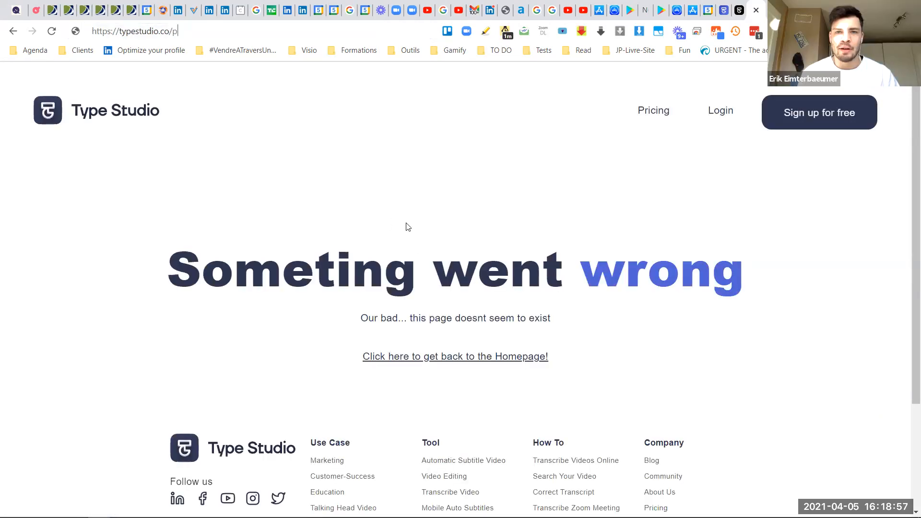
text(pricing)
key(Return)
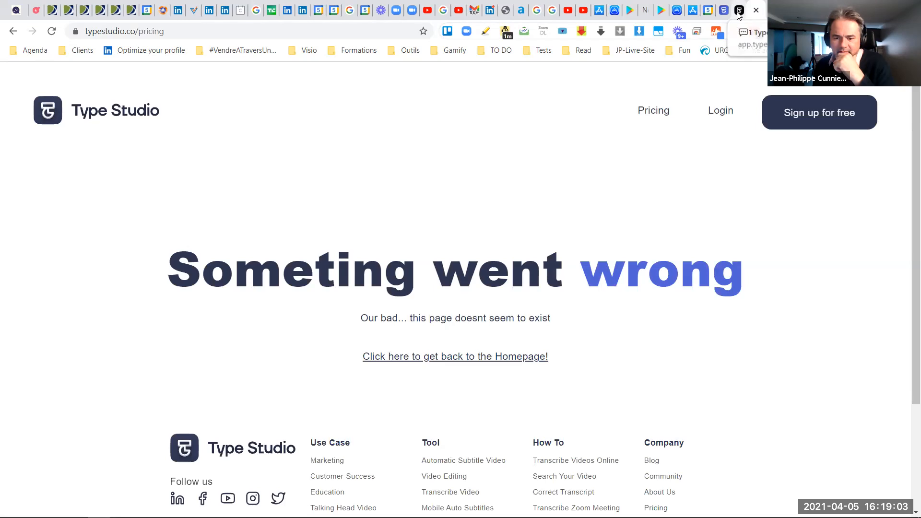
click(653, 115)
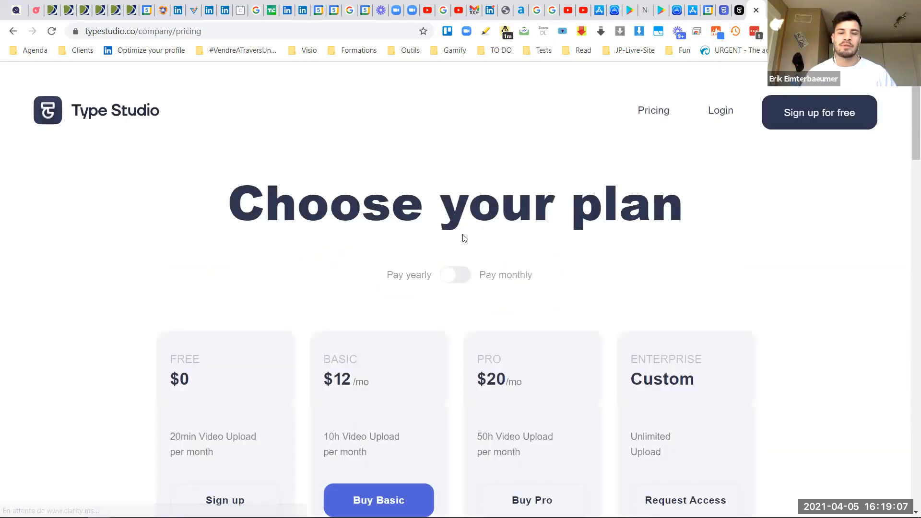
Review the plan prices and the Basic plan's limits for video length, monthly upload, projects, downloads and maximum file size
scroll(460, 238, down, 5)
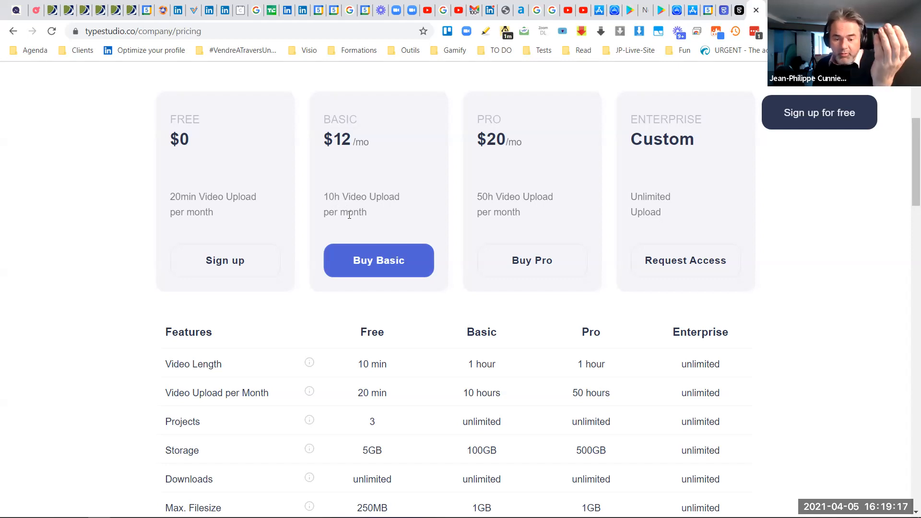
scroll(391, 340, down, 5)
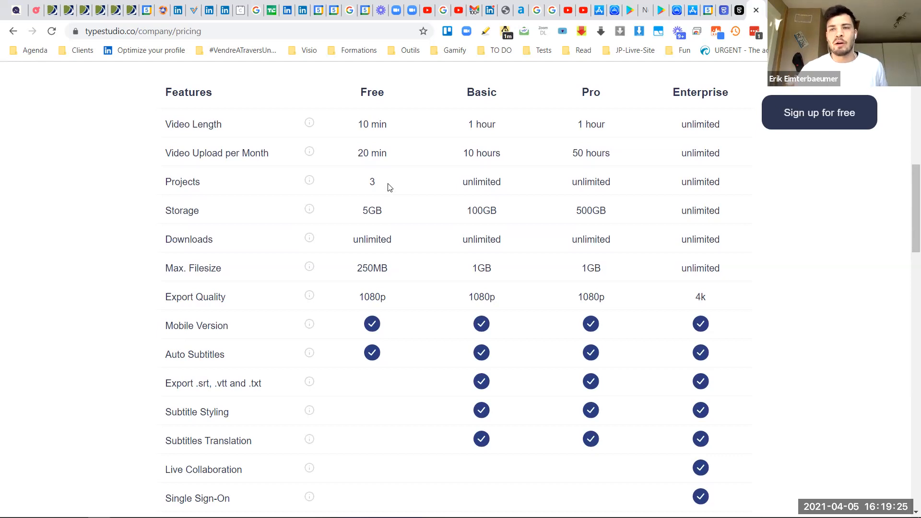
double_click(470, 182)
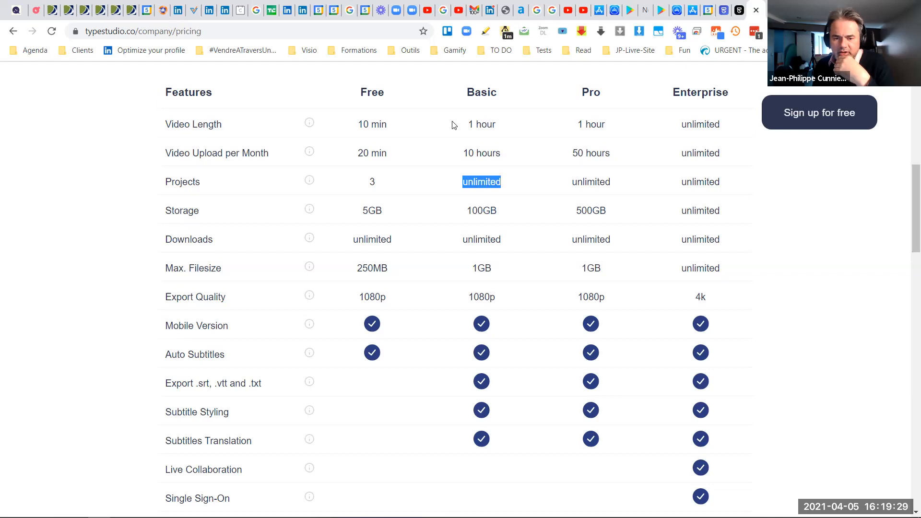
drag(454, 125, 497, 126)
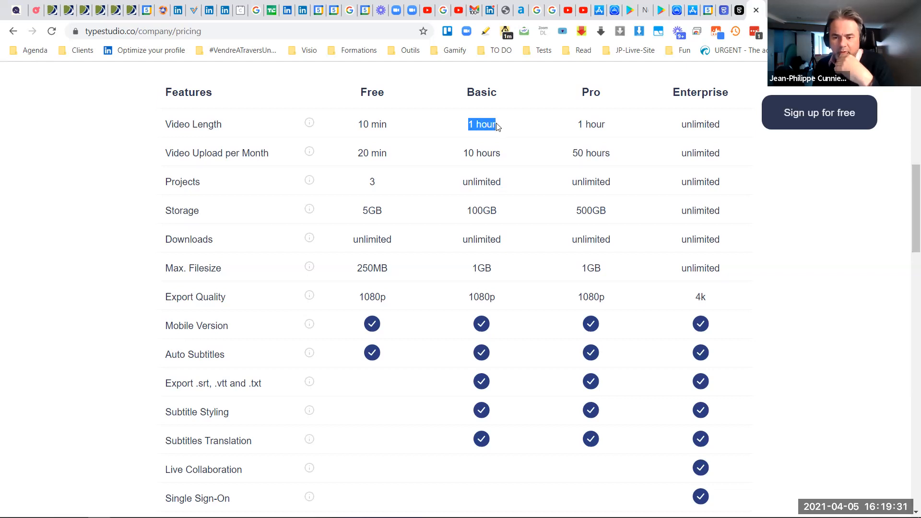
drag(463, 150, 499, 150)
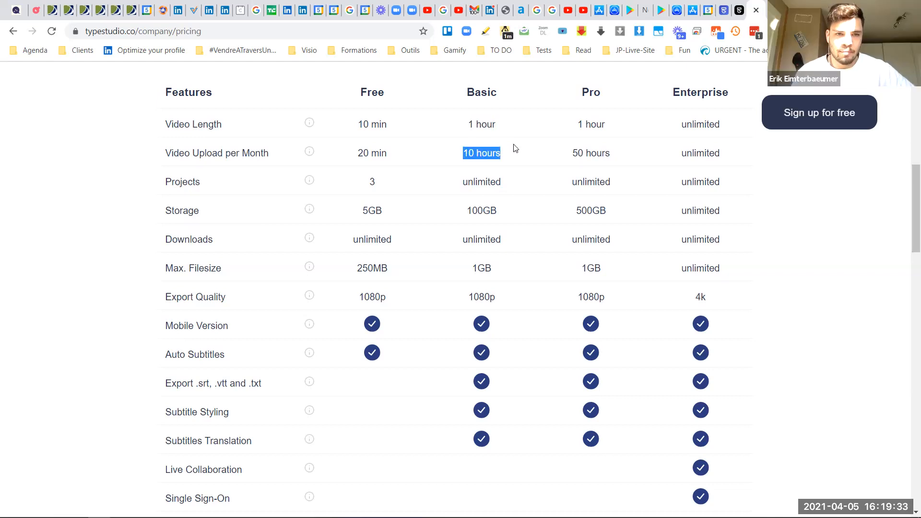
drag(458, 216, 501, 241)
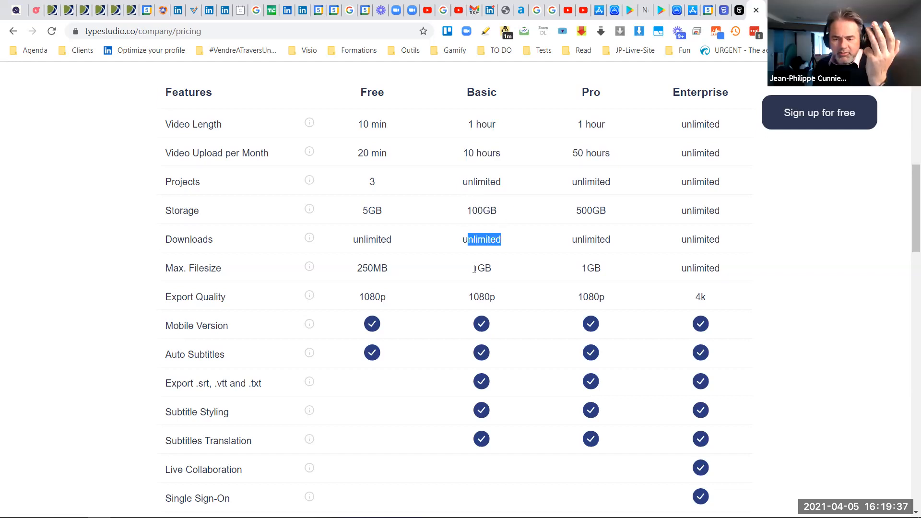
drag(475, 269, 498, 271)
Examine the Basic plan's export quality and the subtitle, text export and collaboration features in the plan comparison table
scroll(486, 223, down, 3)
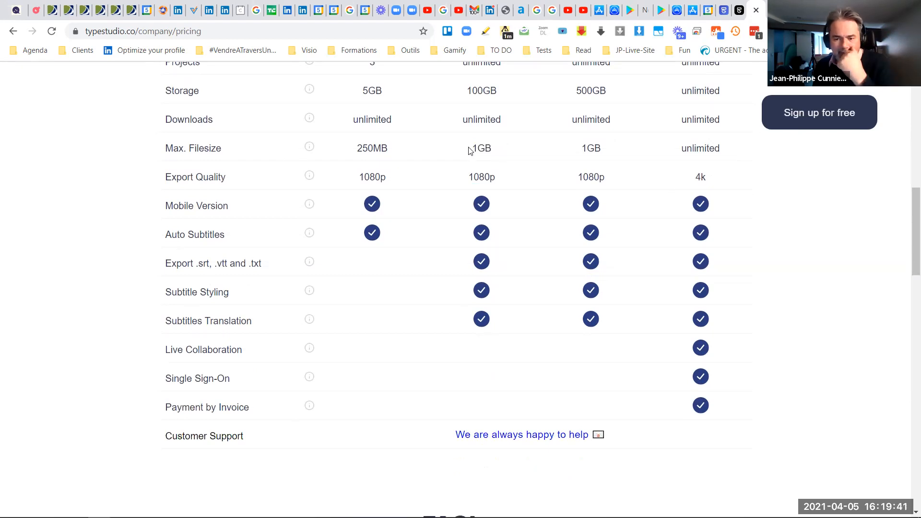
drag(470, 177, 497, 178)
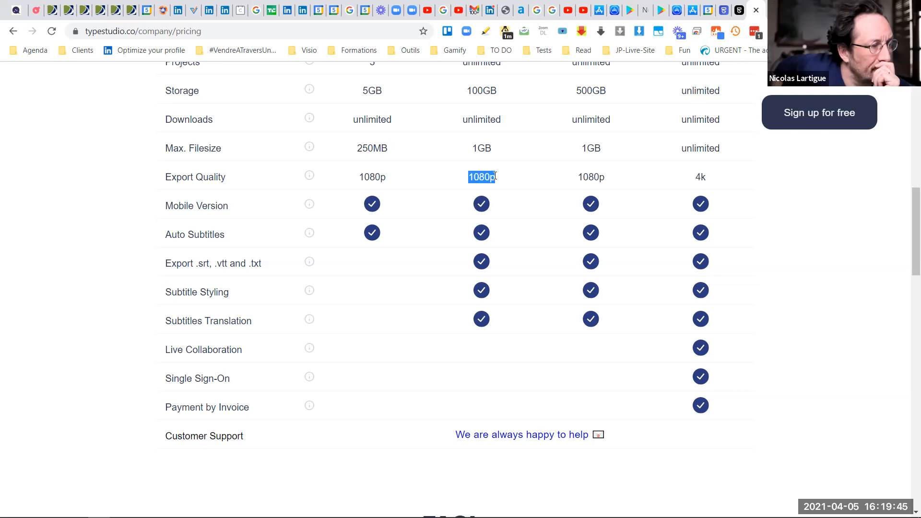
scroll(491, 160, down, 1)
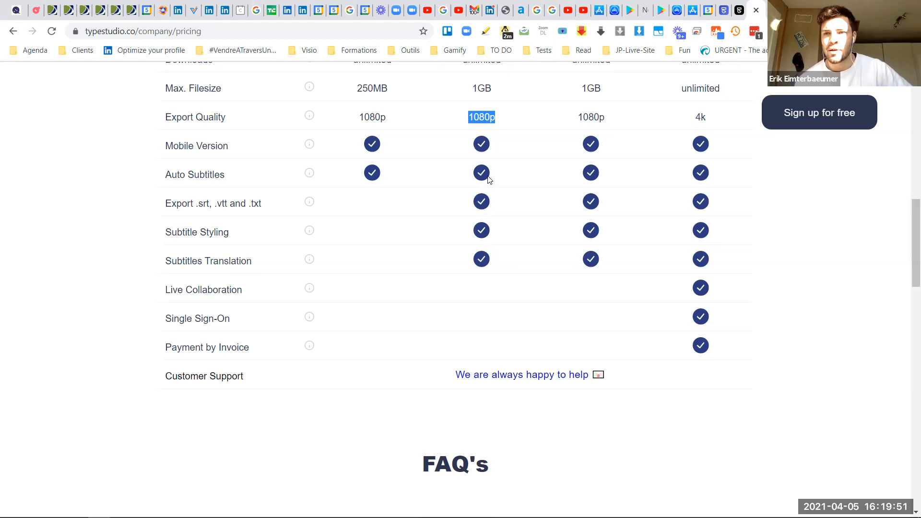
scroll(488, 178, up, 1)
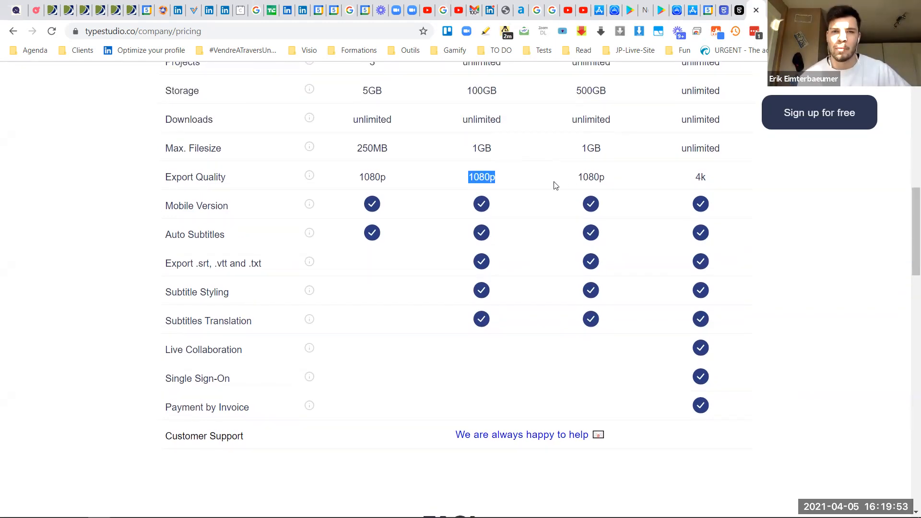
scroll(549, 183, down, 3)
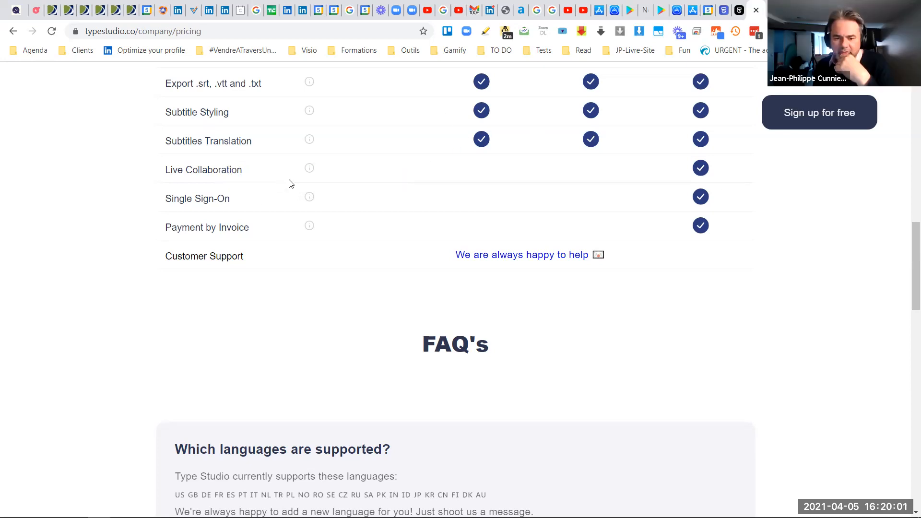
scroll(261, 174, up, 2)
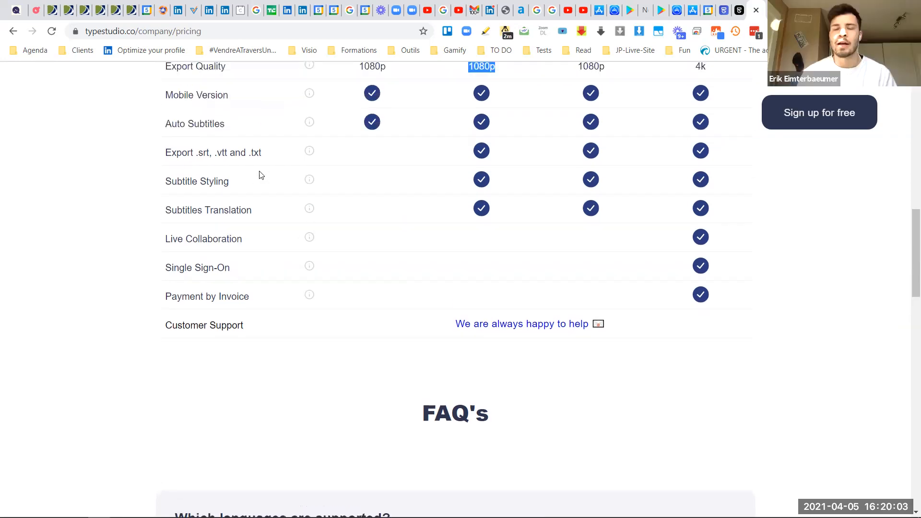
scroll(246, 213, down, 1)
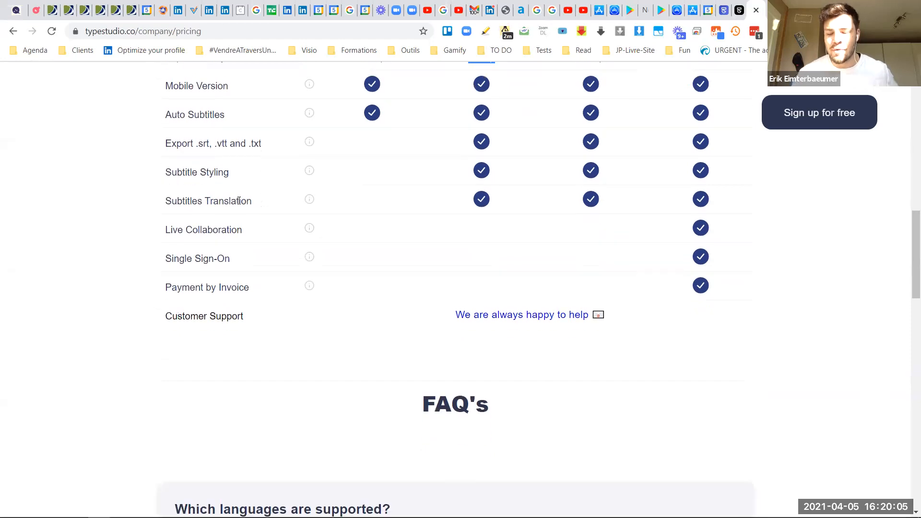
scroll(239, 200, down, 1)
Read through the pricing FAQ, highlighting the codes of the supported languages
scroll(238, 197, down, 6)
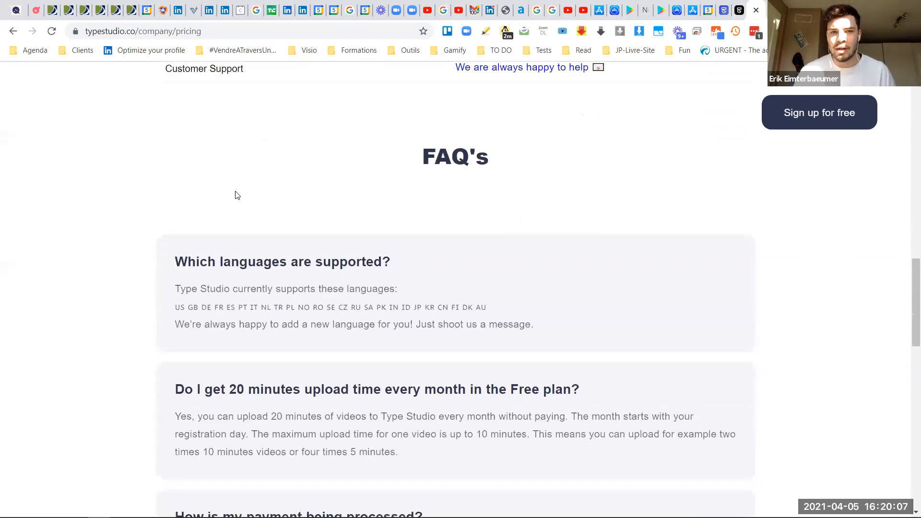
drag(173, 139, 507, 139)
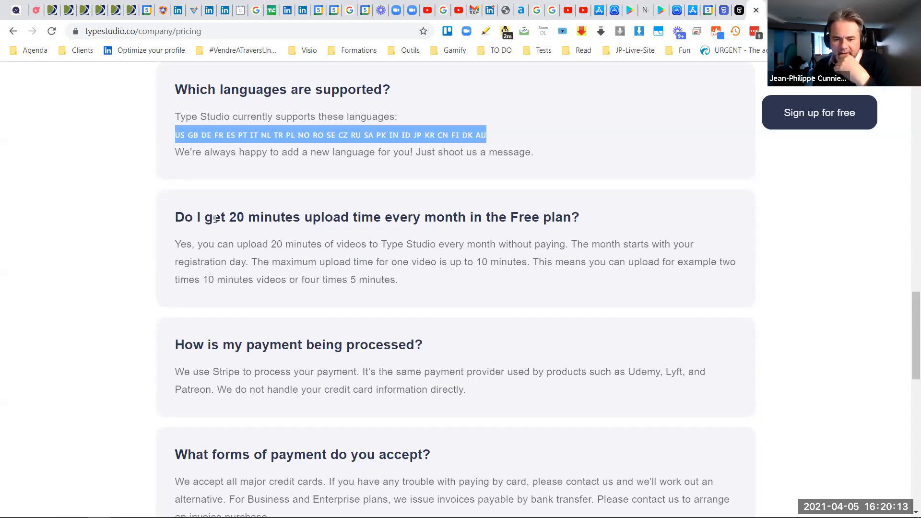
scroll(215, 219, down, 1)
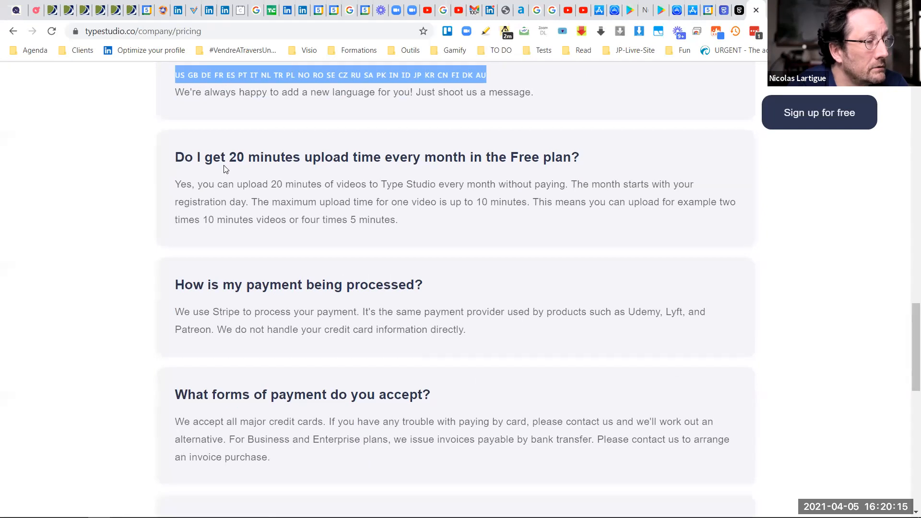
scroll(224, 208, down, 7)
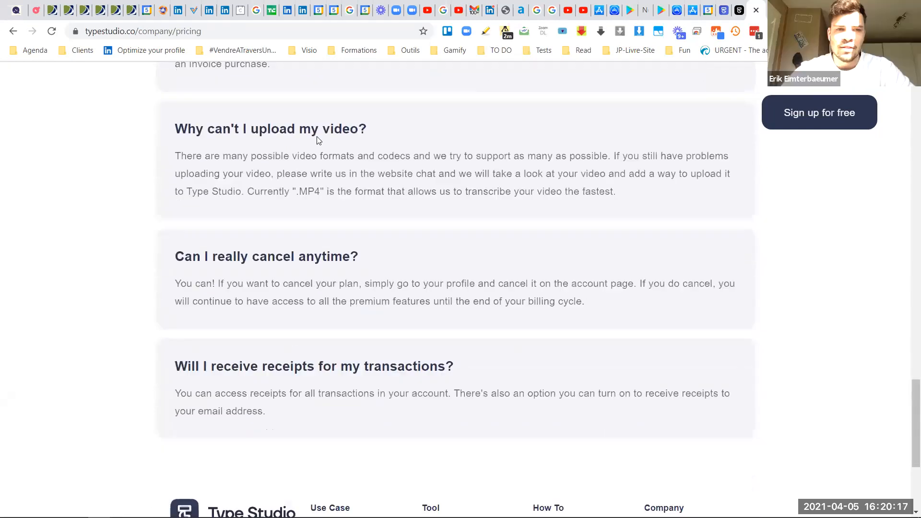
Go back over the plan comparison table, checking the rows from Video Length to Payment by Invoice
click(756, 10)
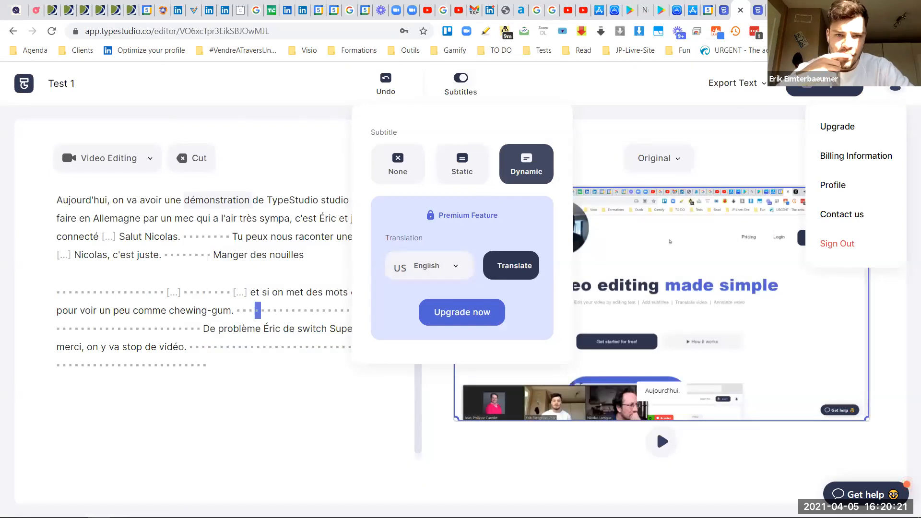
click(758, 10)
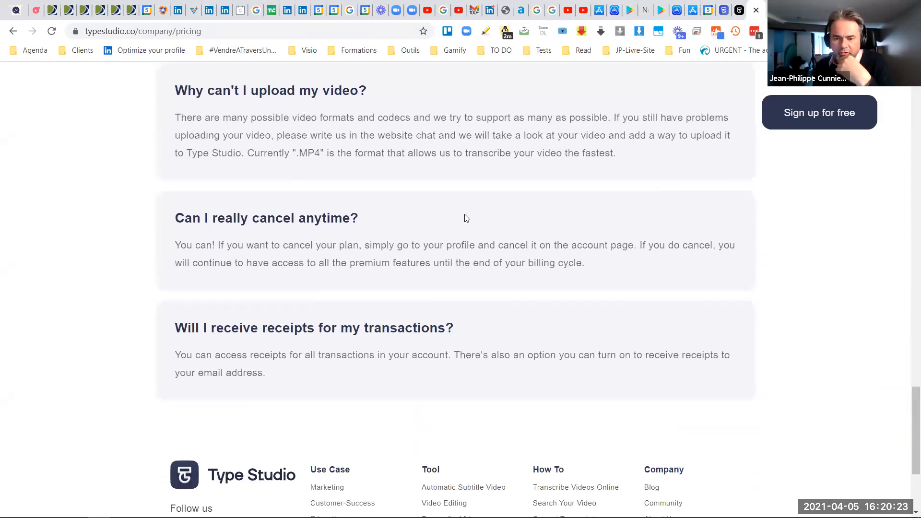
scroll(479, 206, up, 15)
scroll(470, 200, down, 6)
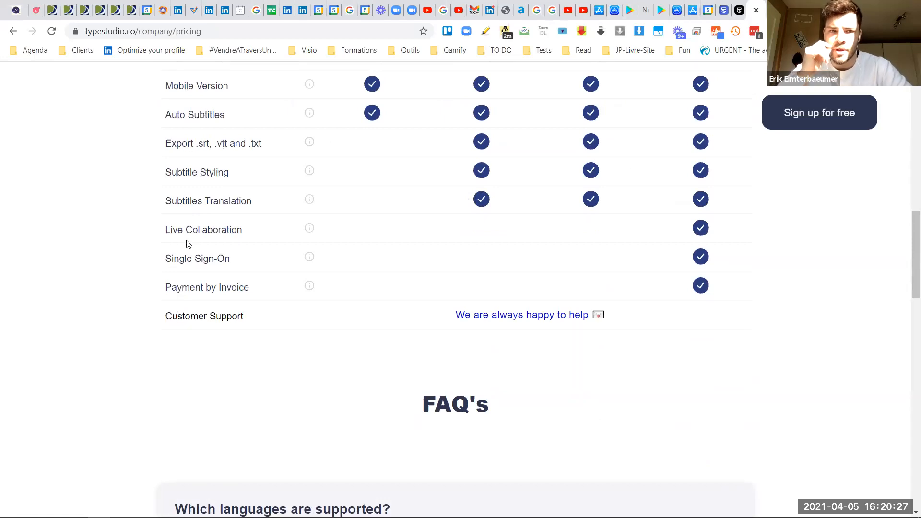
scroll(209, 194, up, 4)
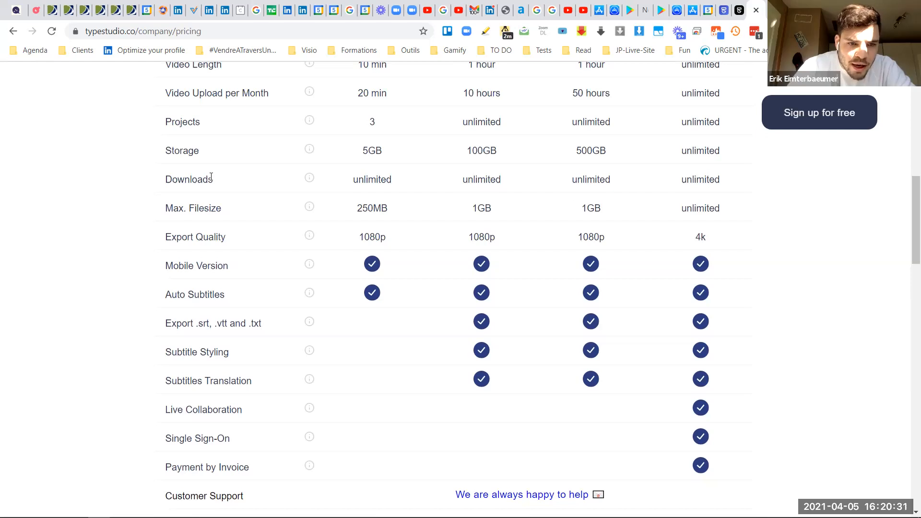
scroll(211, 177, down, 1)
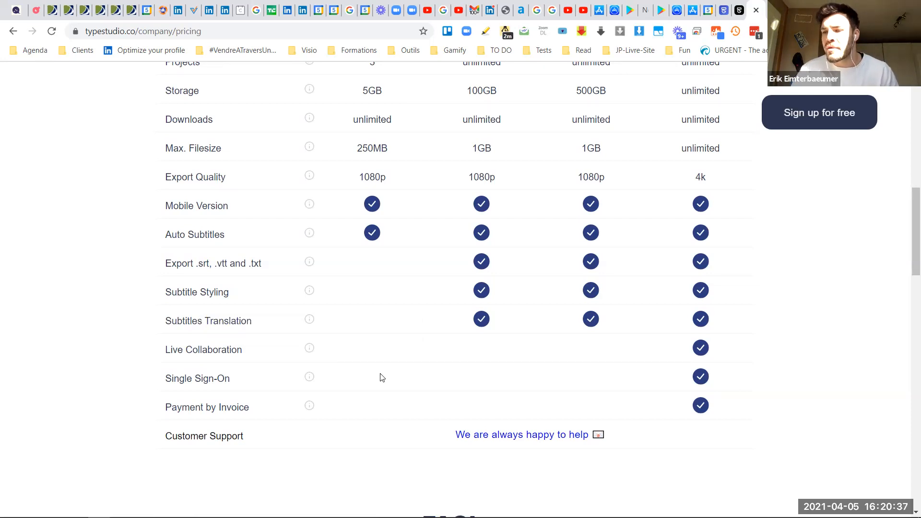
scroll(383, 378, up, 2)
scroll(381, 374, down, 1)
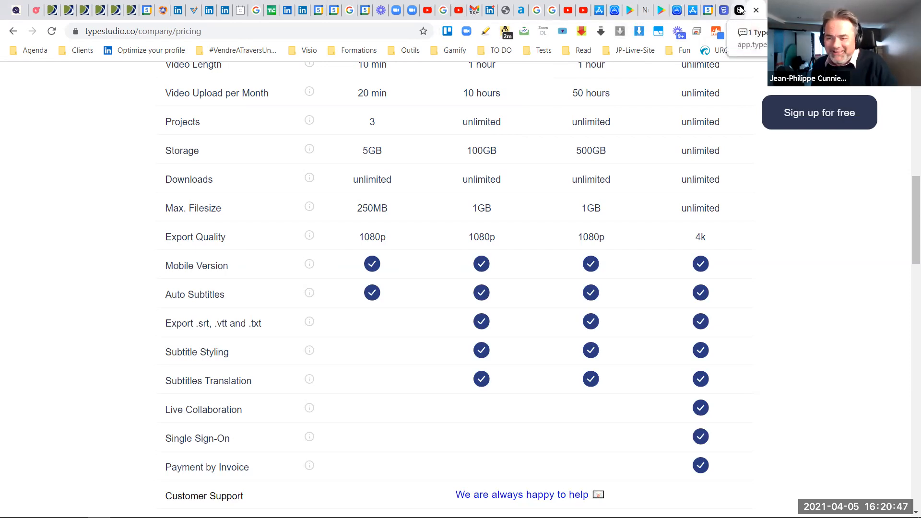
Highlight the Customer Support note in the plan comparison table and enlarge the pricing page by three zoom levels
click(724, 10)
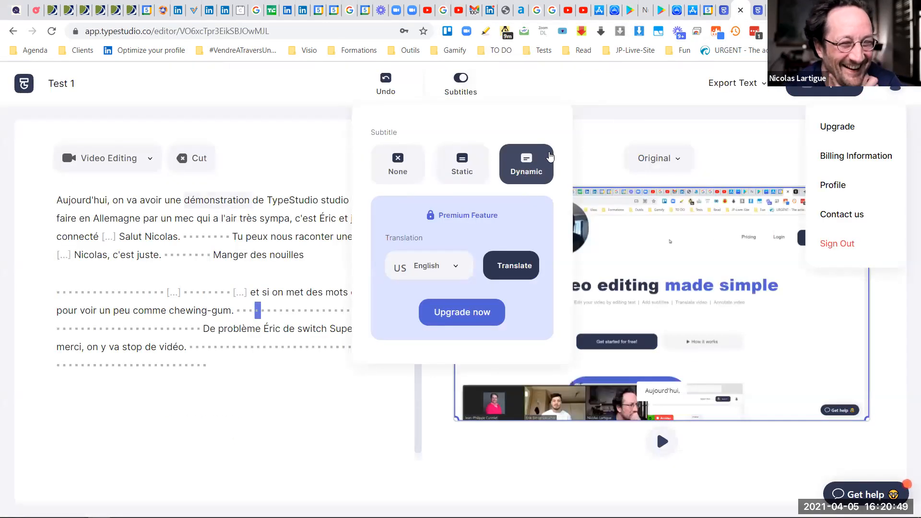
click(758, 10)
scroll(464, 231, down, 5)
drag(428, 200, 629, 222)
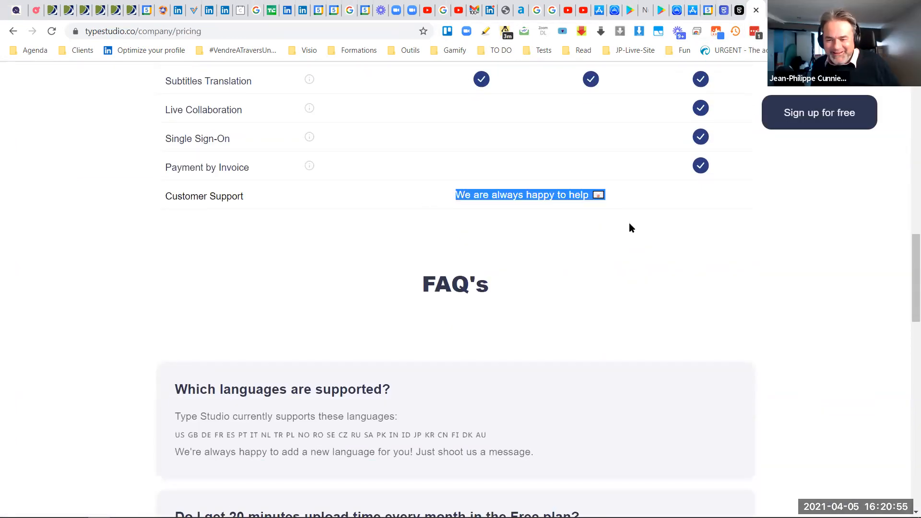
key(ctrl+plus)
key(ctrl+plus)
key(ctrl+plus)
click(648, 322)
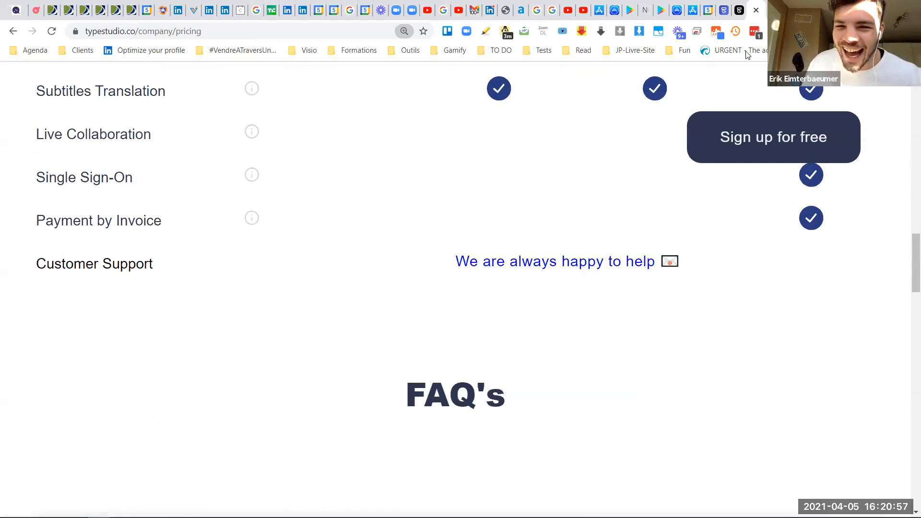
Return to the Test 1 project editor and close the open subtitle settings and account options
click(737, 10)
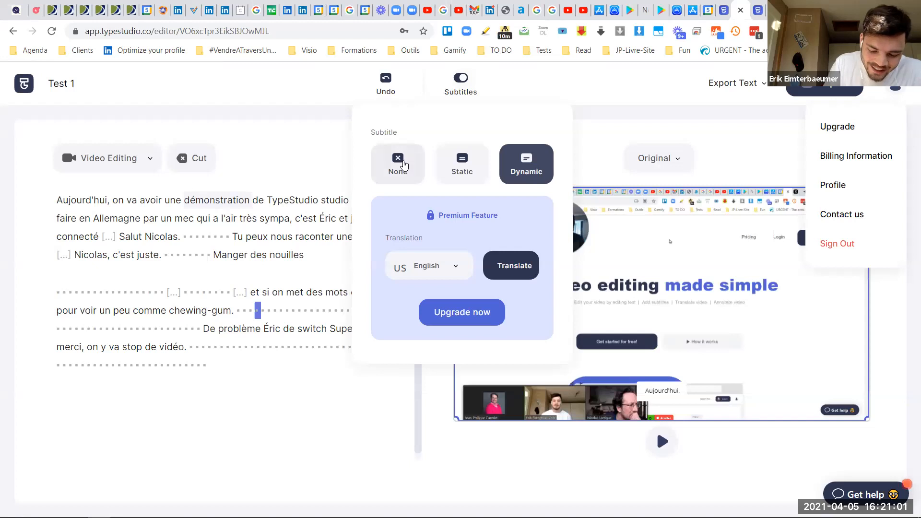
click(322, 138)
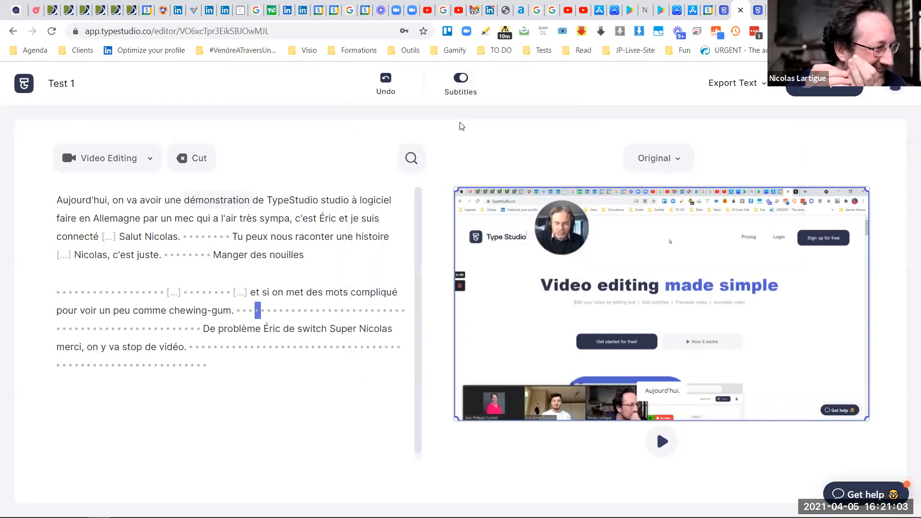
click(760, 87)
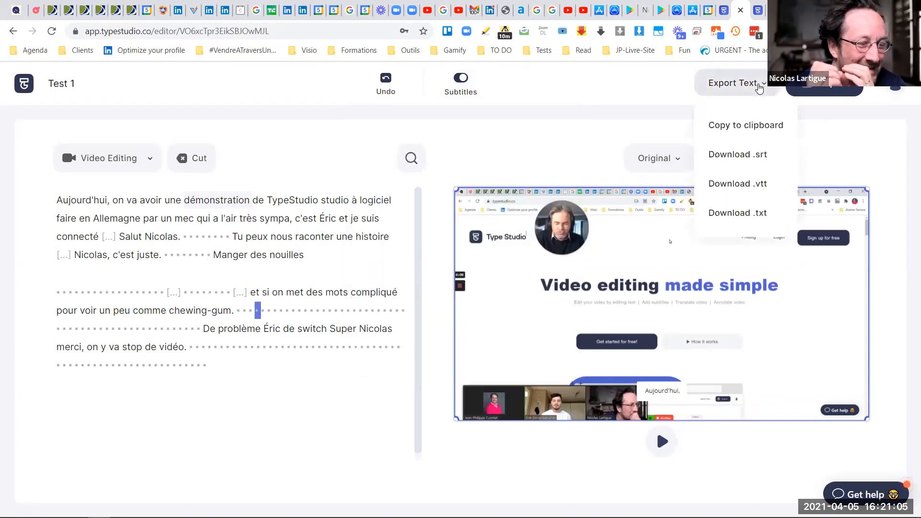
click(547, 132)
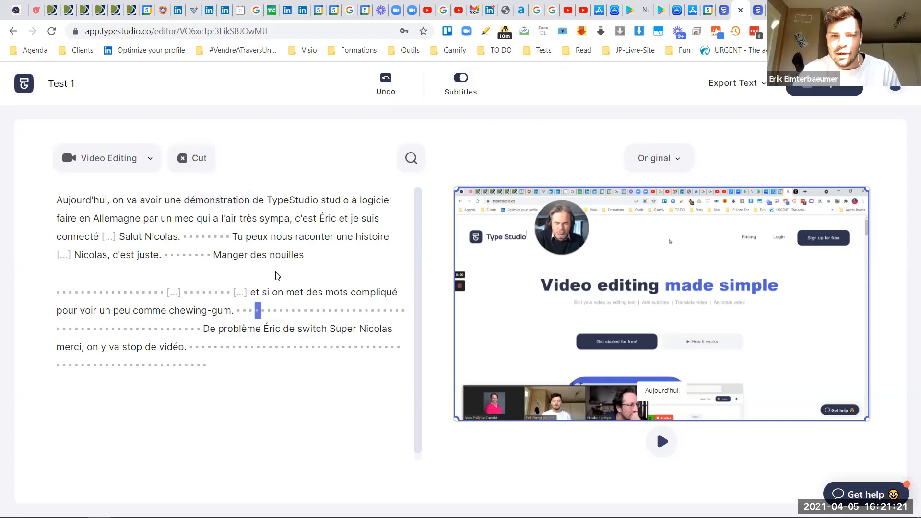
Colour the subtitle at the word "Allemagne" red, enlarge it and place it in the video frame's upper-right corner
double_click(118, 219)
click(98, 159)
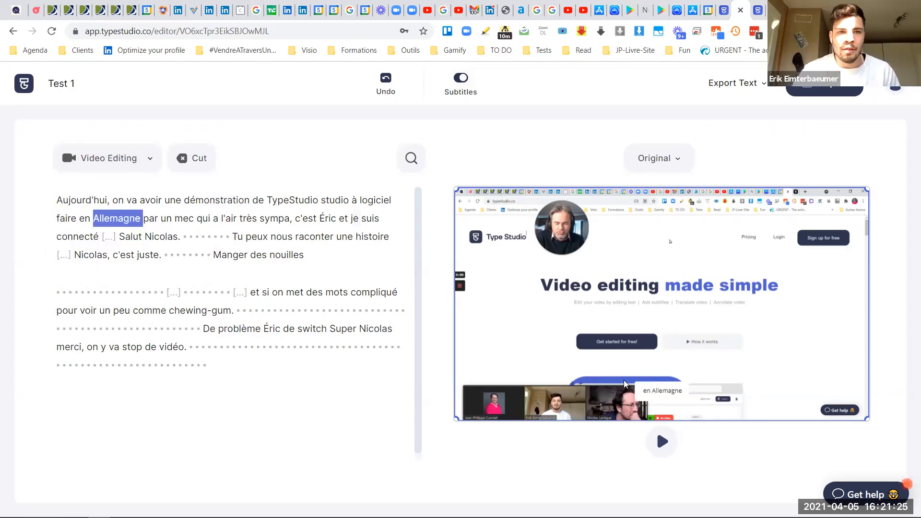
click(659, 399)
click(657, 398)
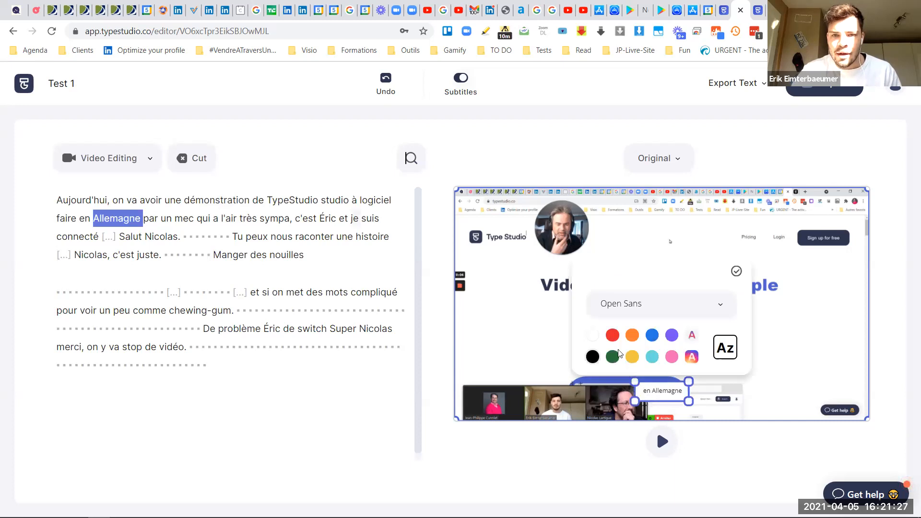
click(612, 335)
drag(635, 382, 778, 209)
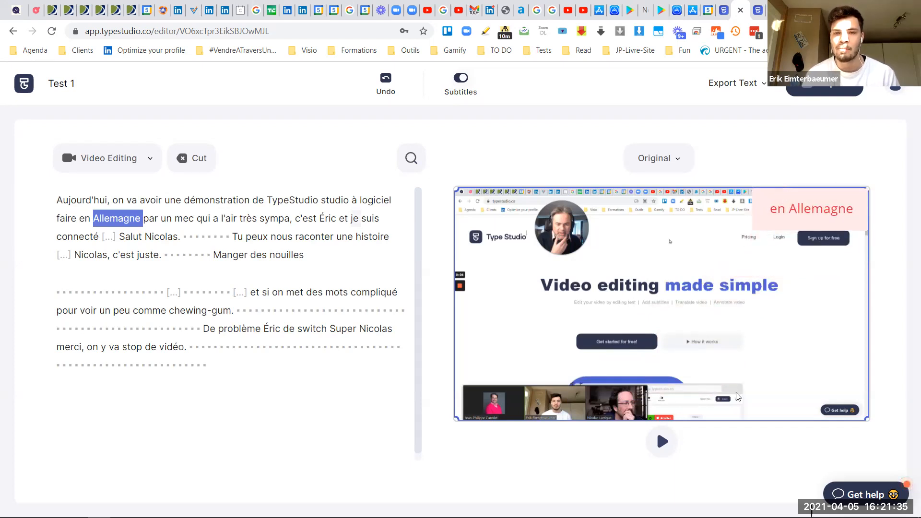
Play the video from "Allemagne" to check how the enlarged red subtitles fit in the frame
click(662, 441)
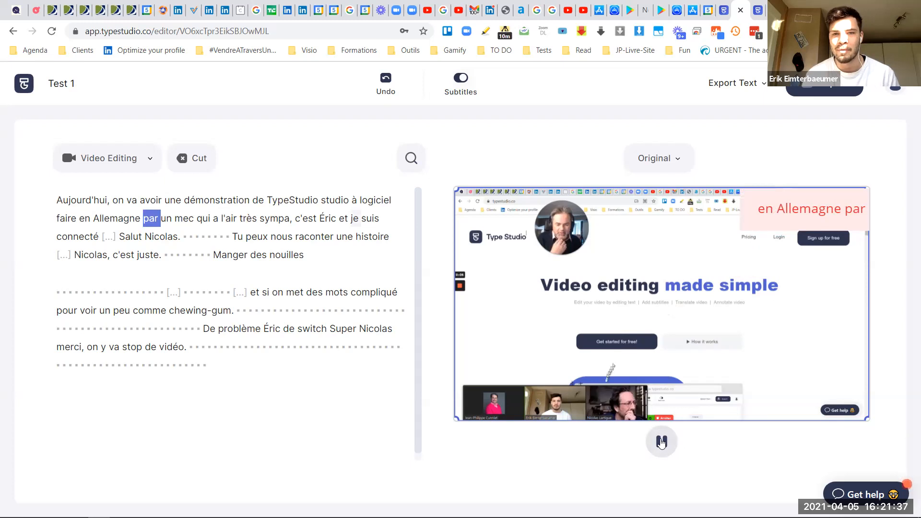
click(661, 441)
click(661, 440)
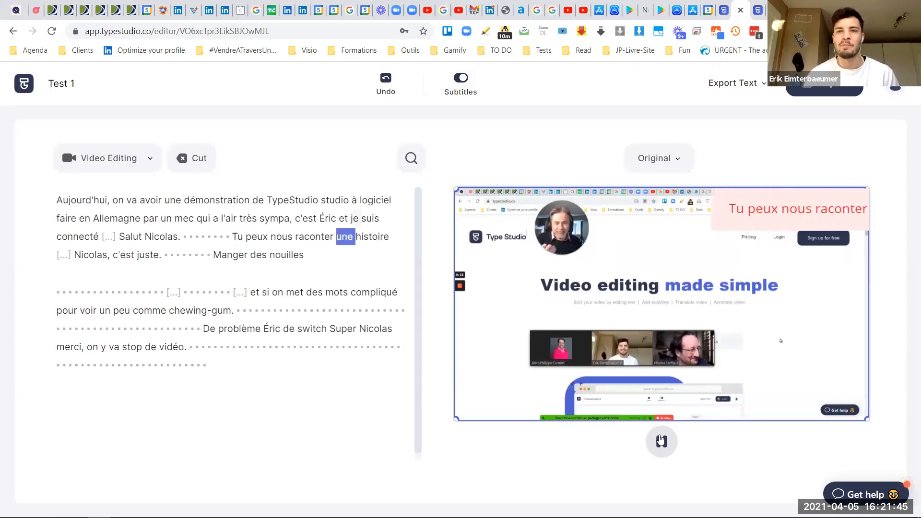
click(661, 440)
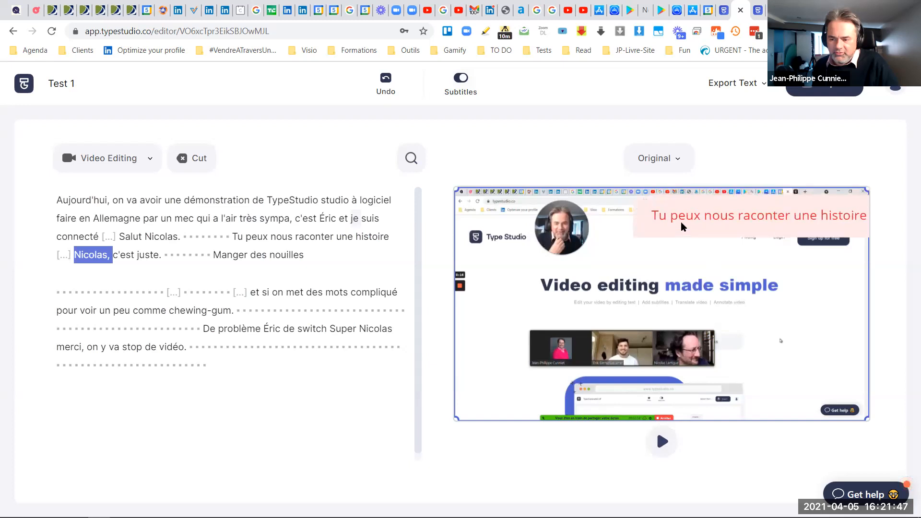
Move the subtitle to the upper middle of the frame and play the video on to the word "pour"
mouse_move(565, 223)
mouse_down()
mouse_move(572, 334)
mouse_move(564, 216)
mouse_up()
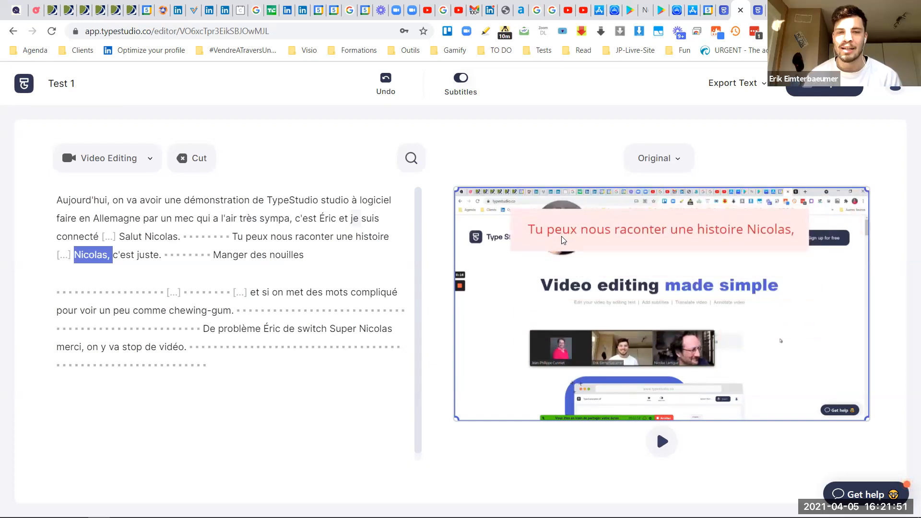
click(665, 444)
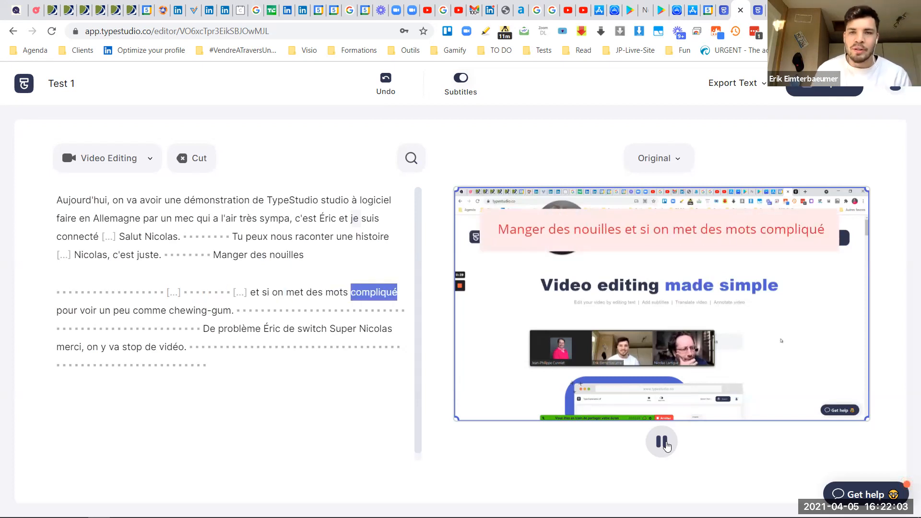
click(662, 442)
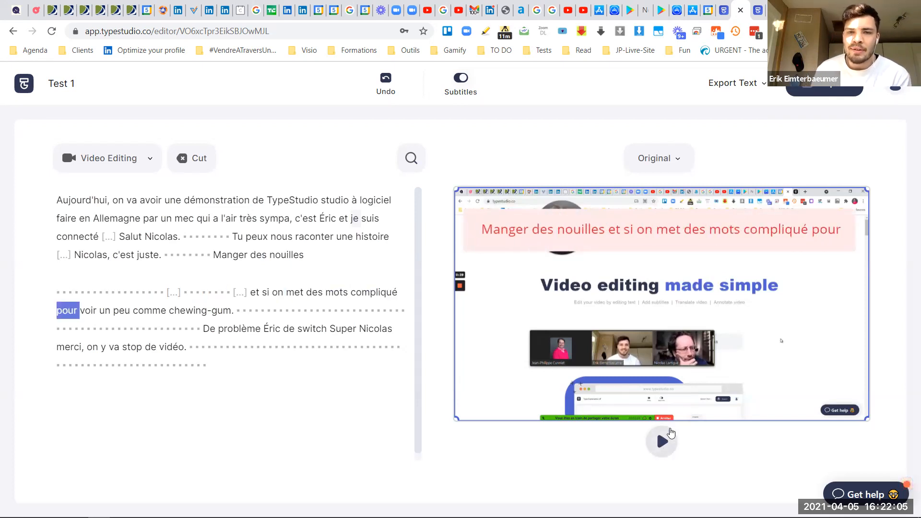
Shrink the subtitle box so that it fits to the right of the webcam circle in the video
click(510, 231)
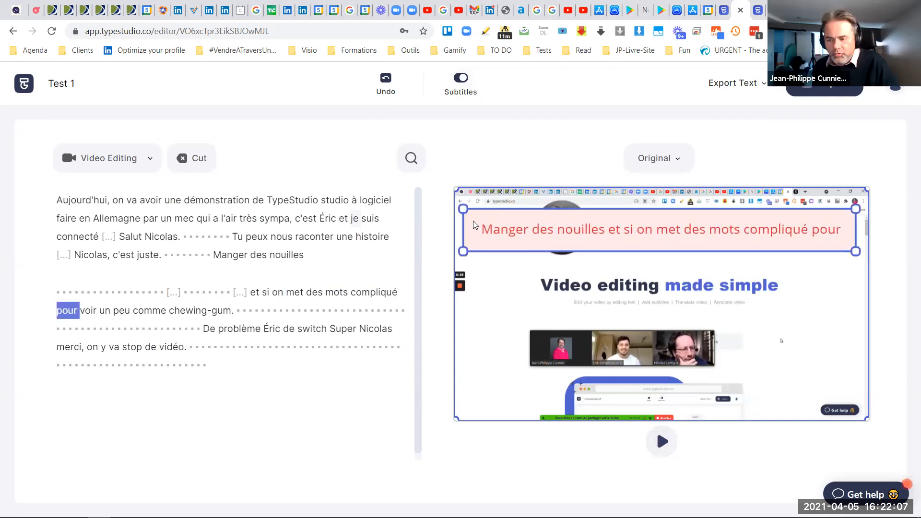
click(463, 250)
drag(460, 250, 461, 269)
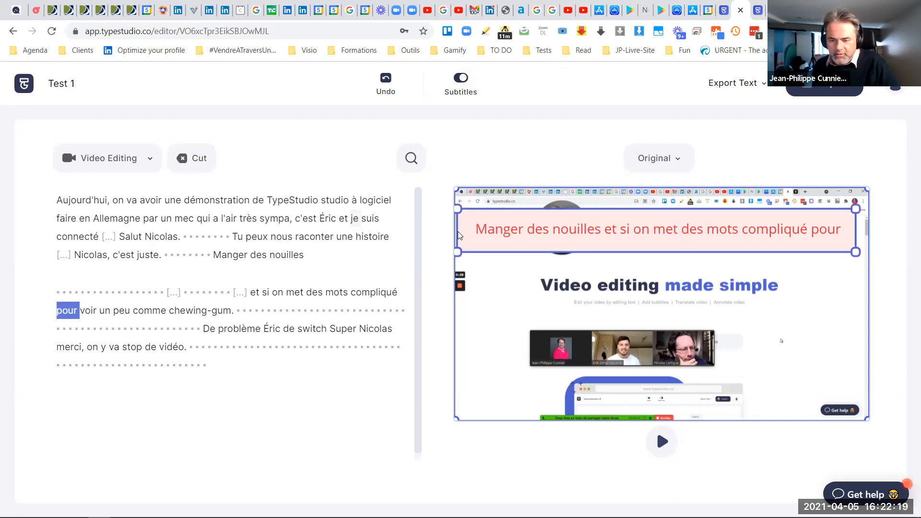
drag(458, 210, 622, 213)
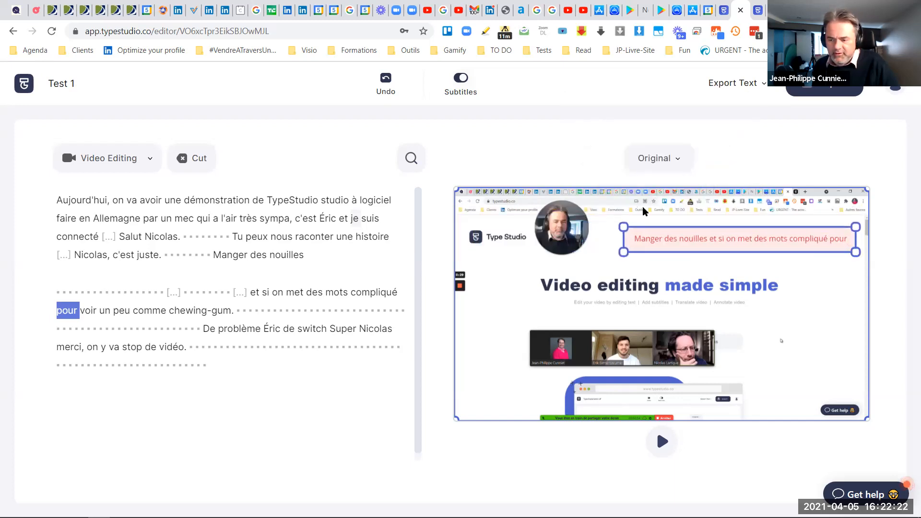
Shrink the video within its frame, centre it along the upper edge and move the subtitle to the frame's lower edge
click(733, 234)
drag(732, 226, 728, 218)
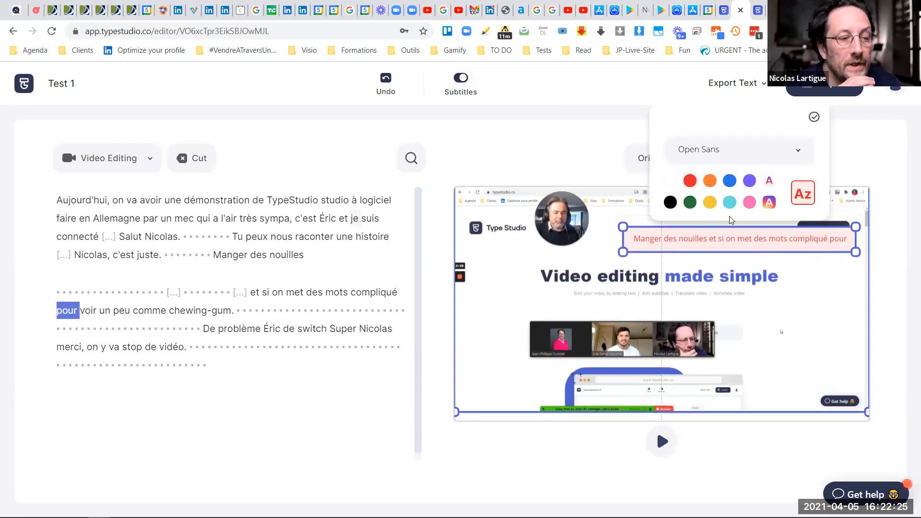
click(714, 239)
drag(697, 279, 696, 286)
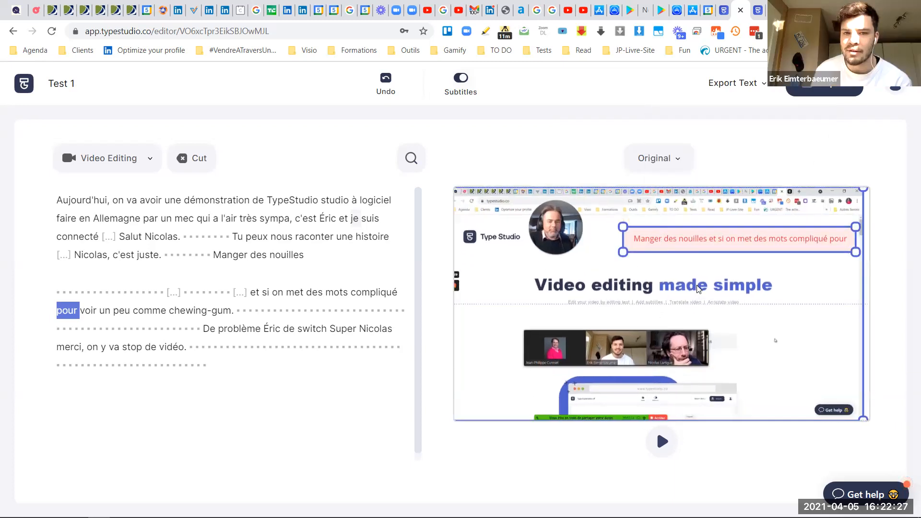
drag(459, 193, 516, 249)
drag(642, 242, 567, 390)
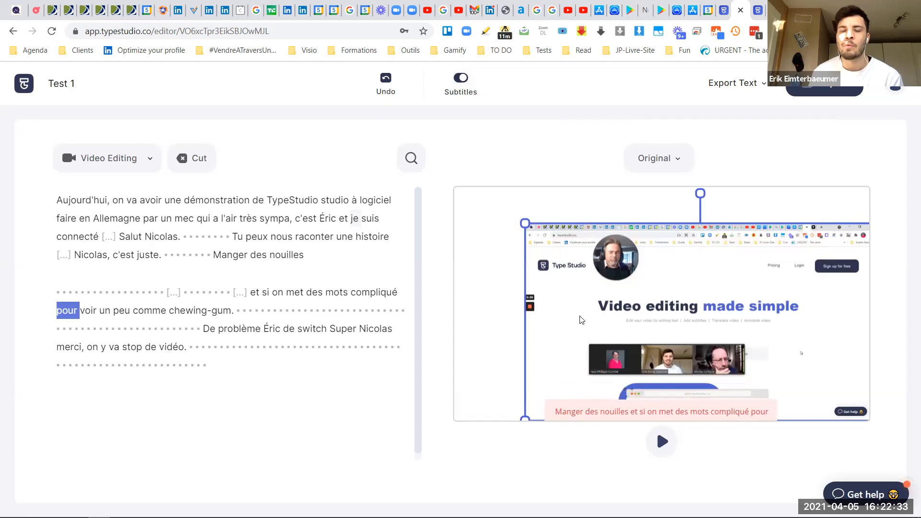
drag(579, 315, 559, 310)
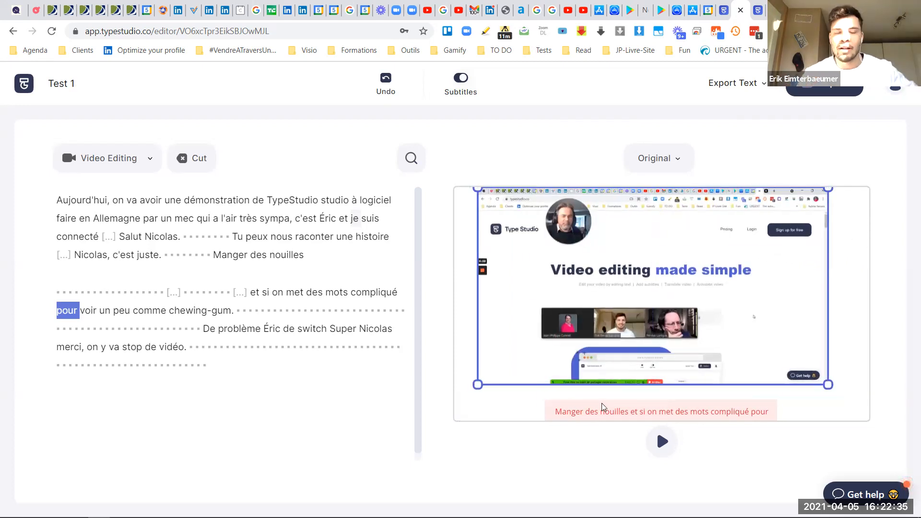
Place the subtitle directly beneath the reduced video and enlarge it to about the video's width
drag(605, 409, 545, 394)
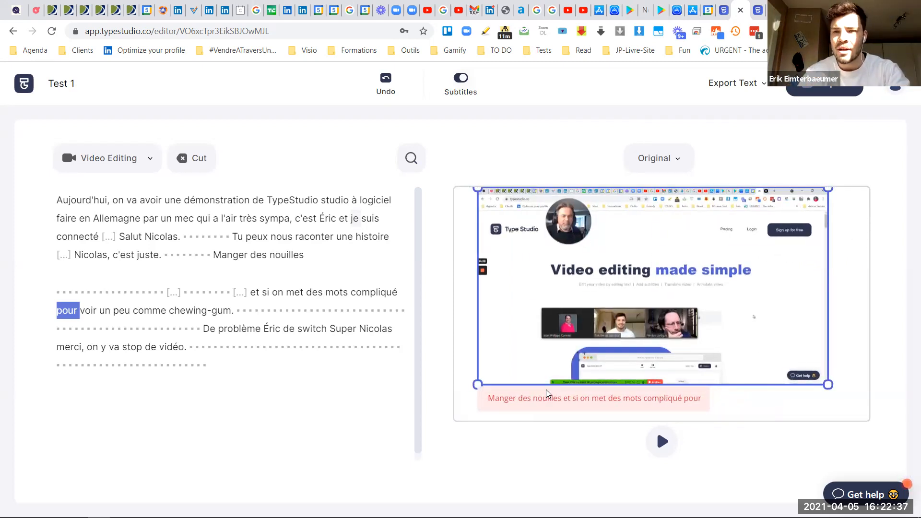
click(714, 411)
drag(713, 411, 828, 418)
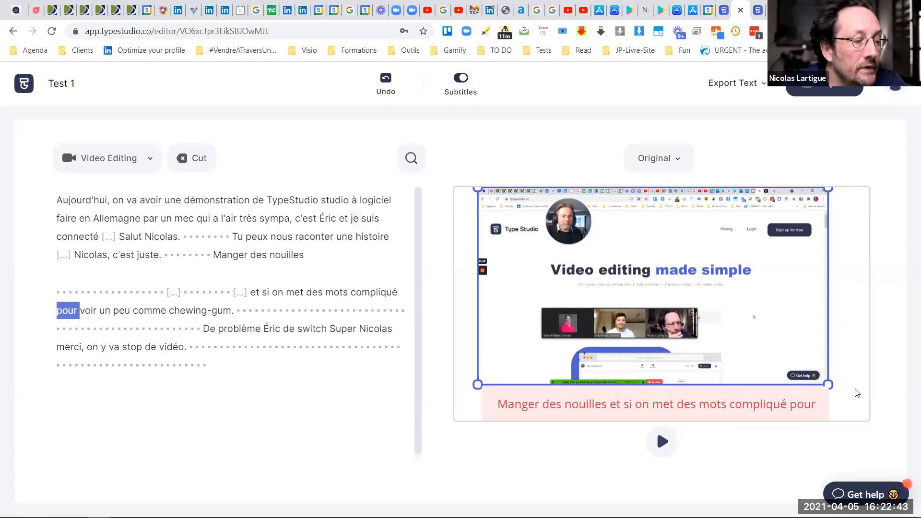
Play the video on to the word "switch" to check the subtitles placed below the picture
click(595, 408)
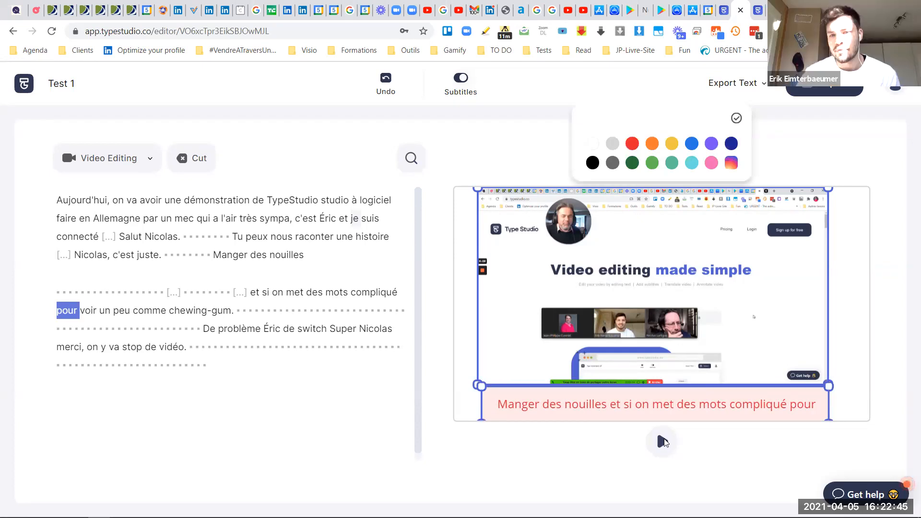
click(665, 441)
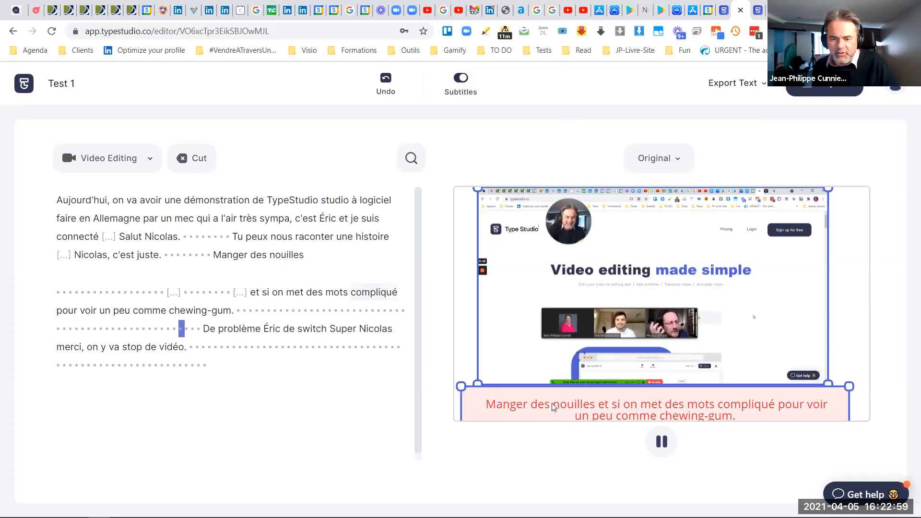
click(335, 417)
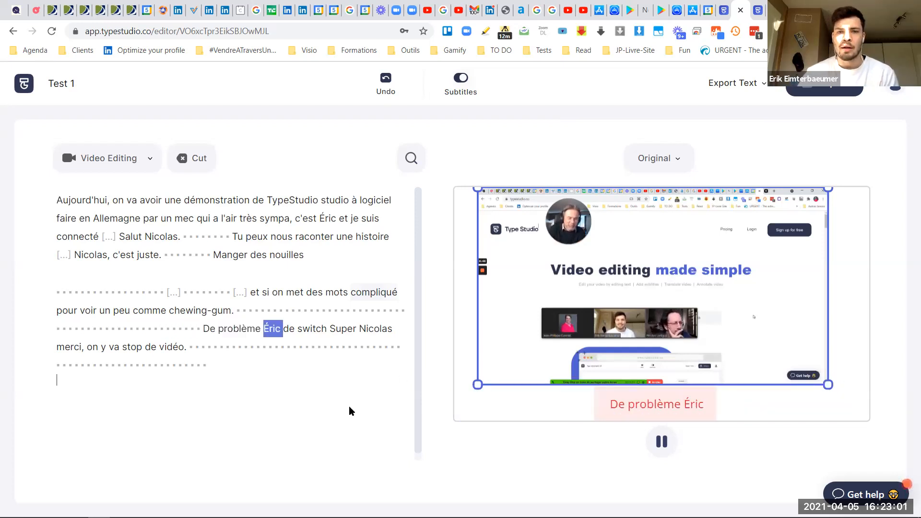
click(662, 441)
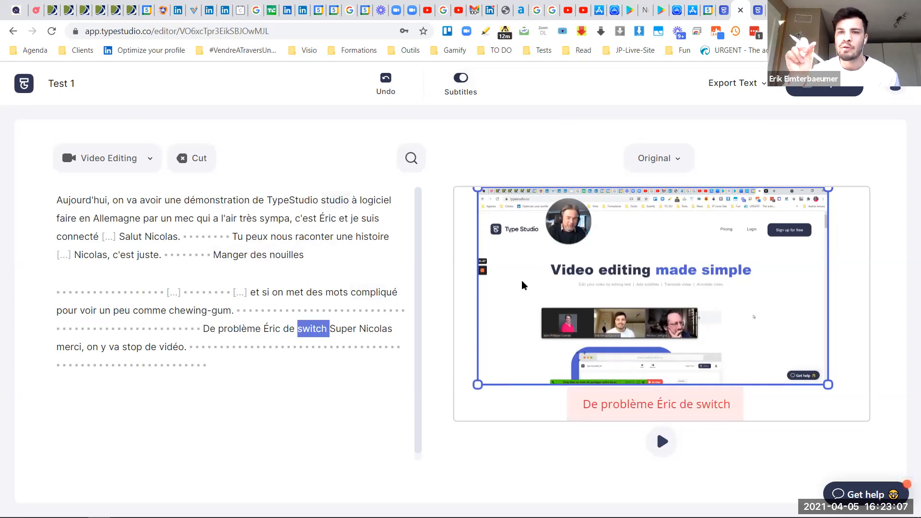
Enlarge the video so that it fills the whole frame again
drag(477, 385, 438, 387)
drag(829, 398, 865, 422)
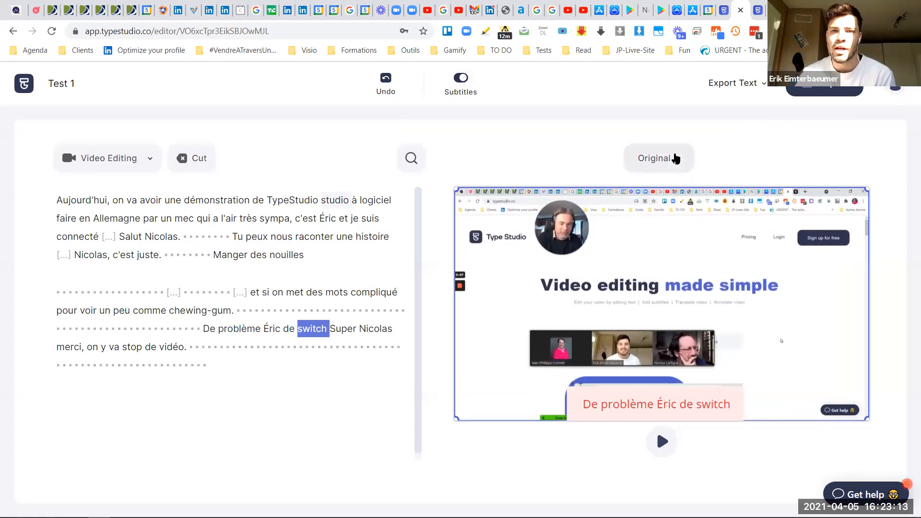
Try the video in the Square, Portrait and Horizontal Post formats
click(673, 159)
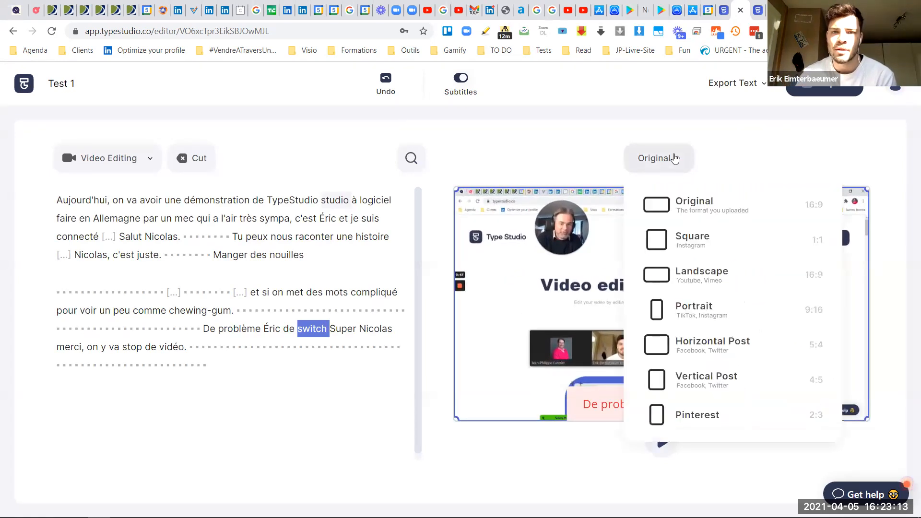
click(664, 238)
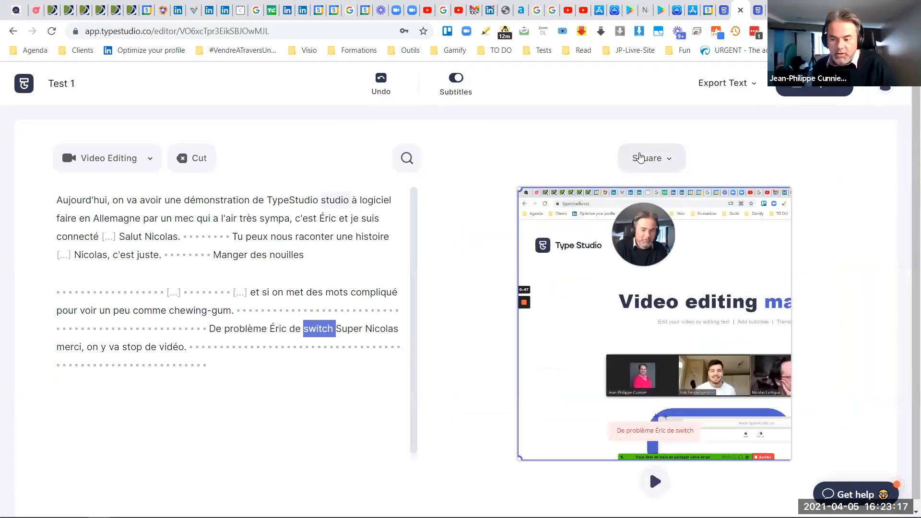
click(640, 157)
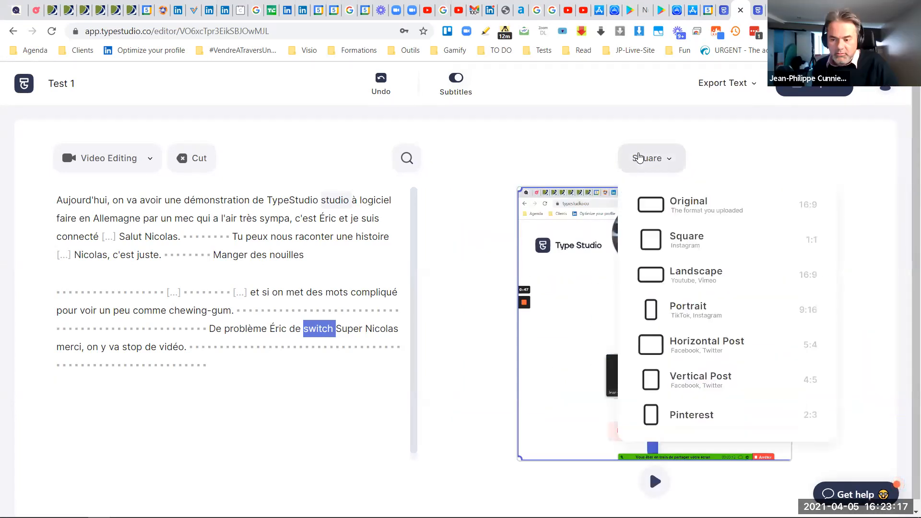
click(662, 315)
click(657, 160)
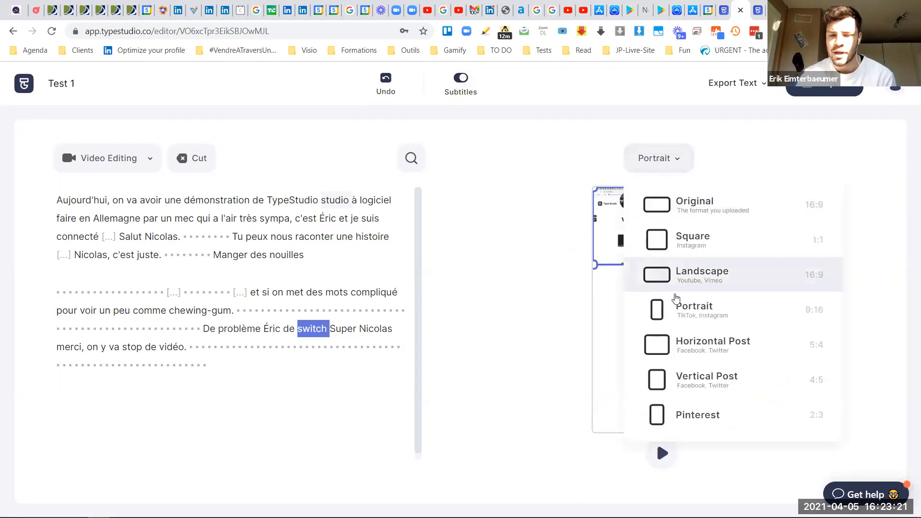
click(678, 343)
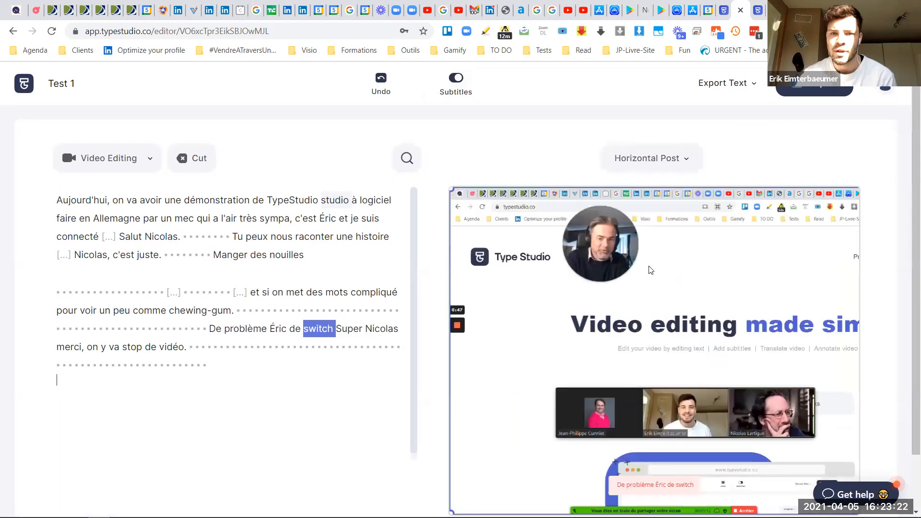
Set the video format to Portrait and enlarge the video until it covers nearly the full height of the frame
click(652, 164)
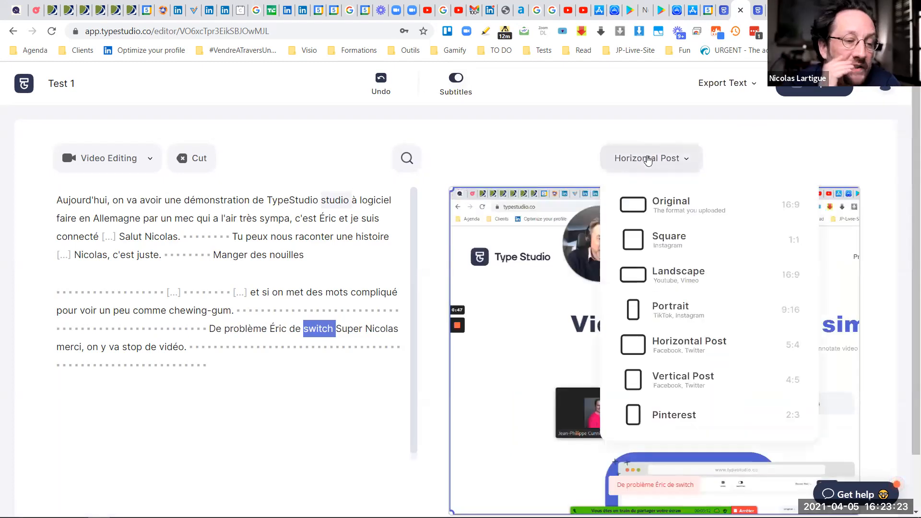
click(652, 299)
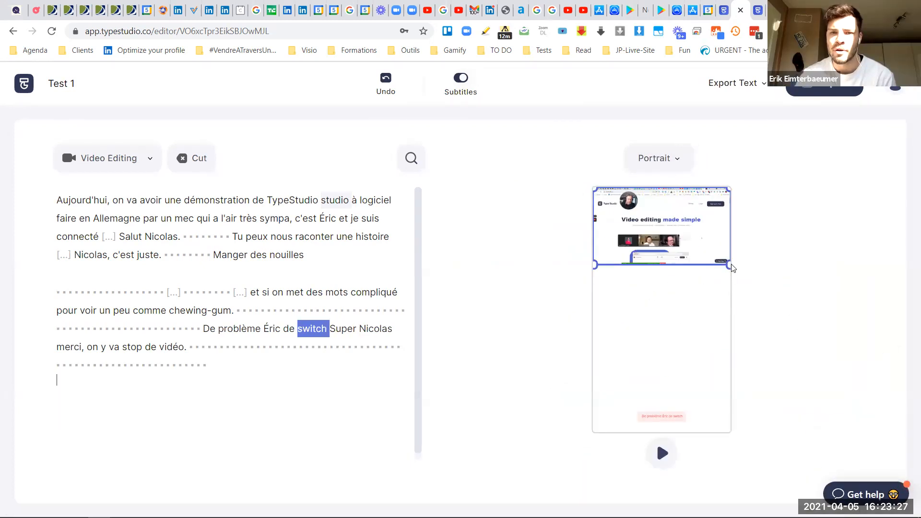
drag(728, 266, 895, 487)
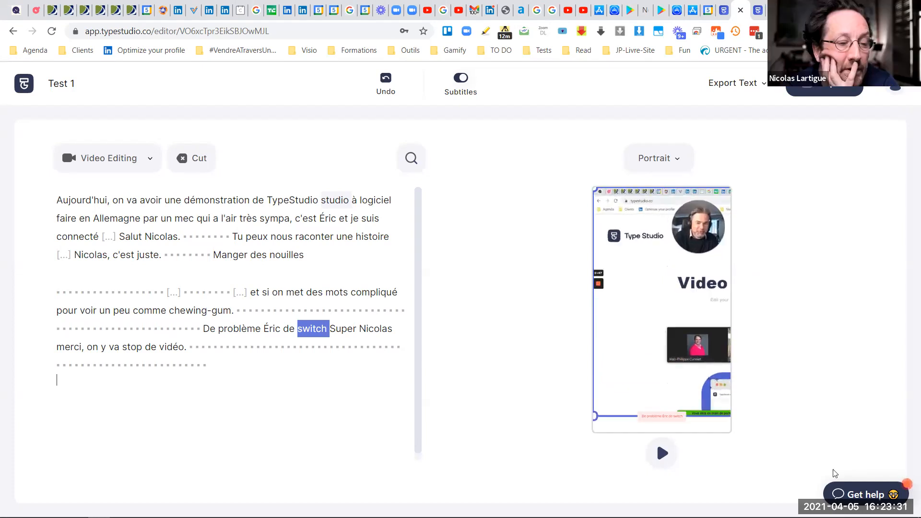
Move the subtitle to the lower edge of the portrait frame and enlarge it
click(671, 419)
drag(670, 417, 632, 423)
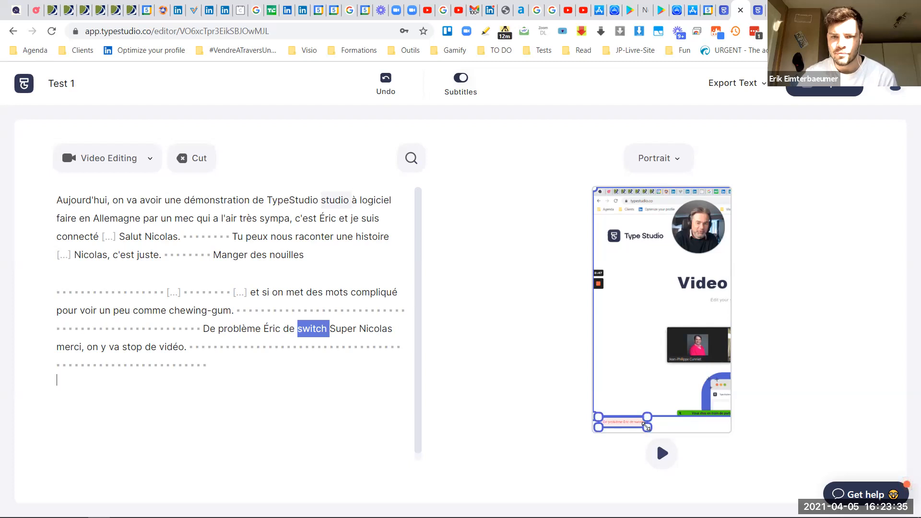
drag(685, 432, 701, 422)
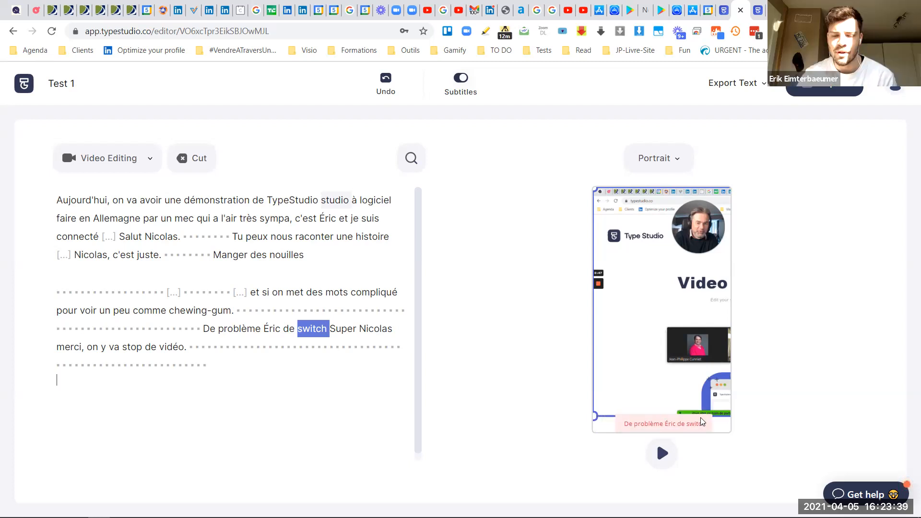
click(663, 455)
click(662, 456)
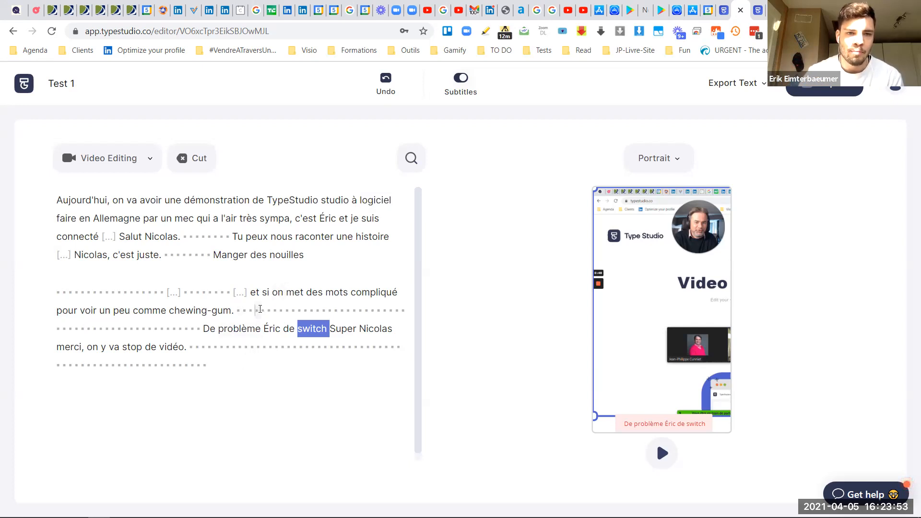
click(258, 310)
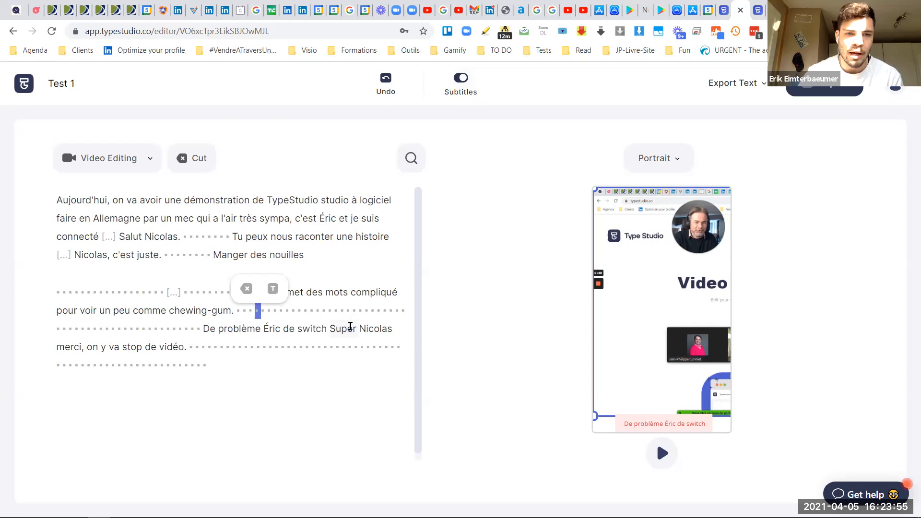
click(118, 158)
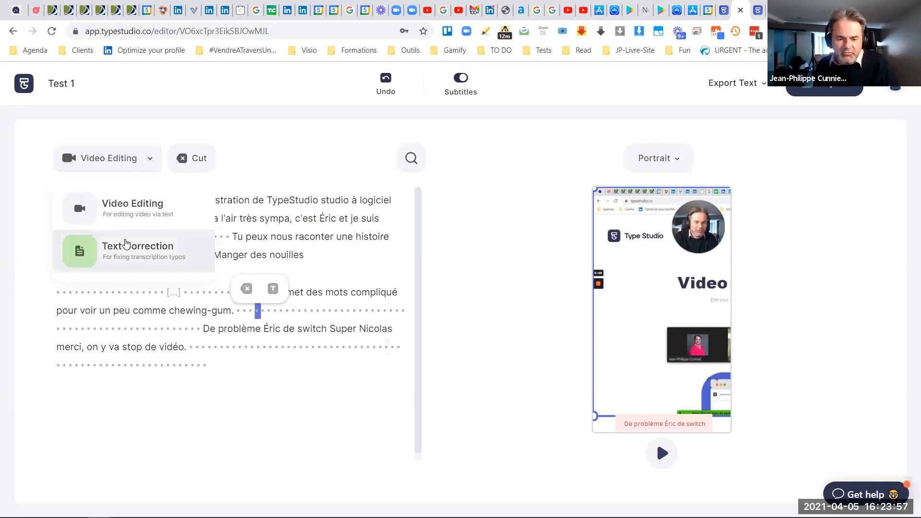
click(125, 253)
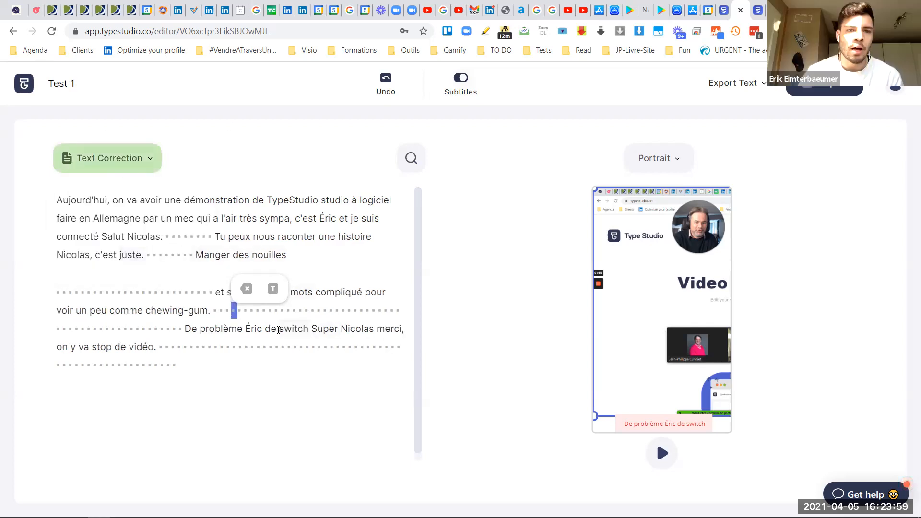
click(107, 159)
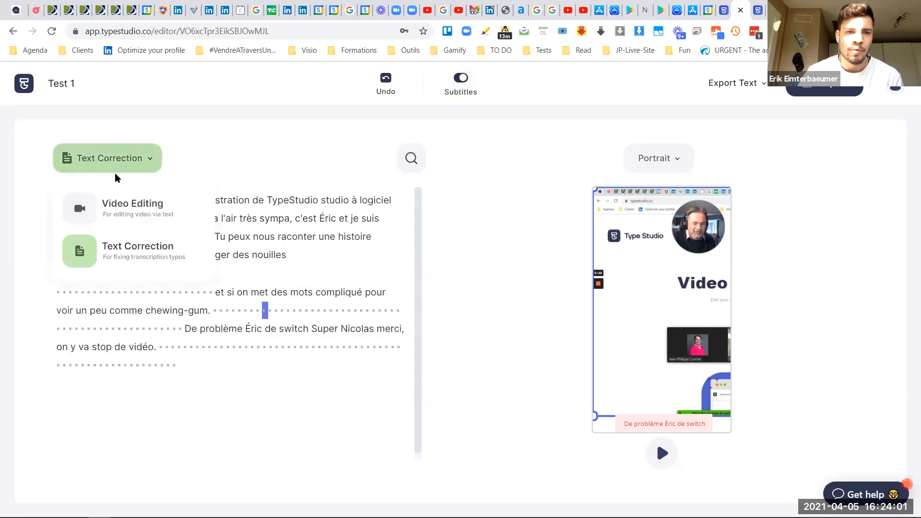
click(126, 217)
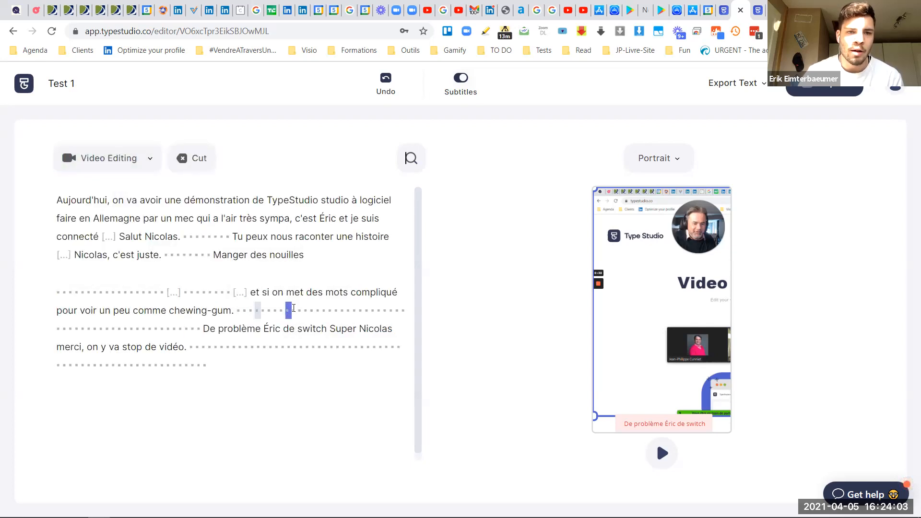
Replace a pause marker after "chewing-gum." in the transcript with the word "COUPER"
double_click(294, 307)
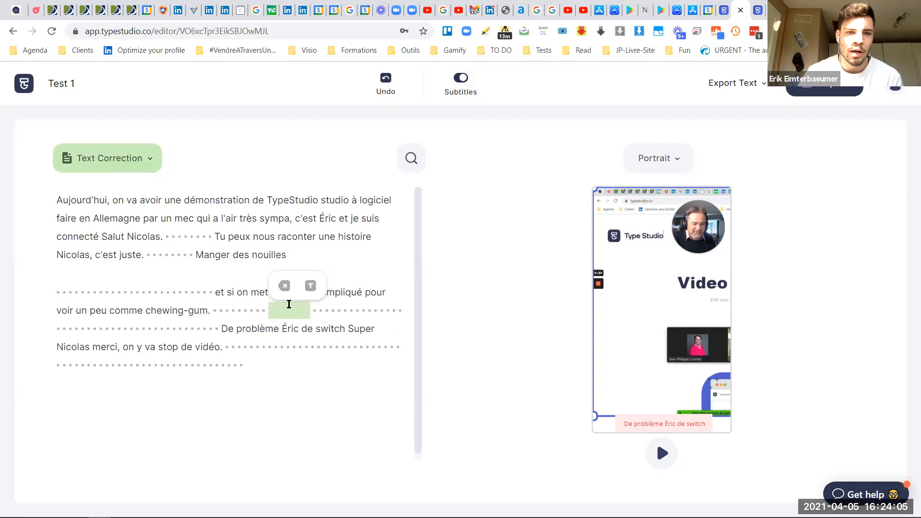
text(COUPTER)
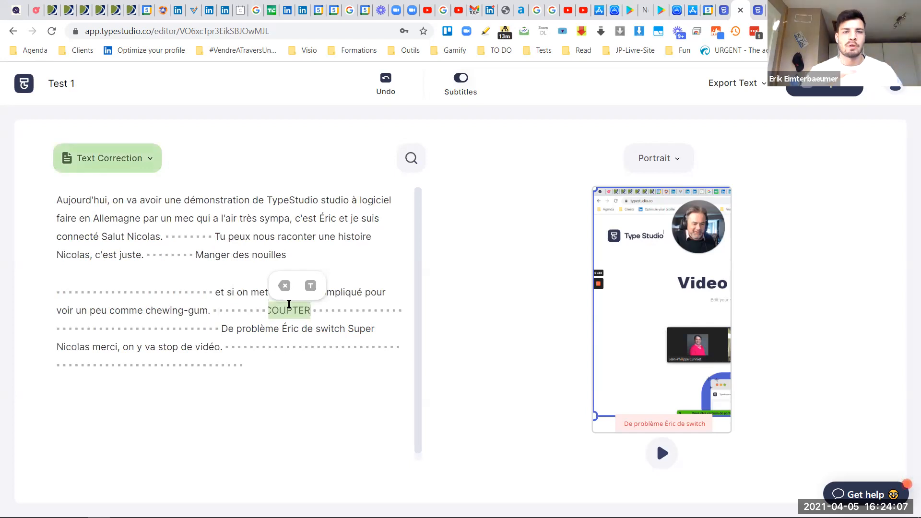
key(Left)
key(BackSpace)
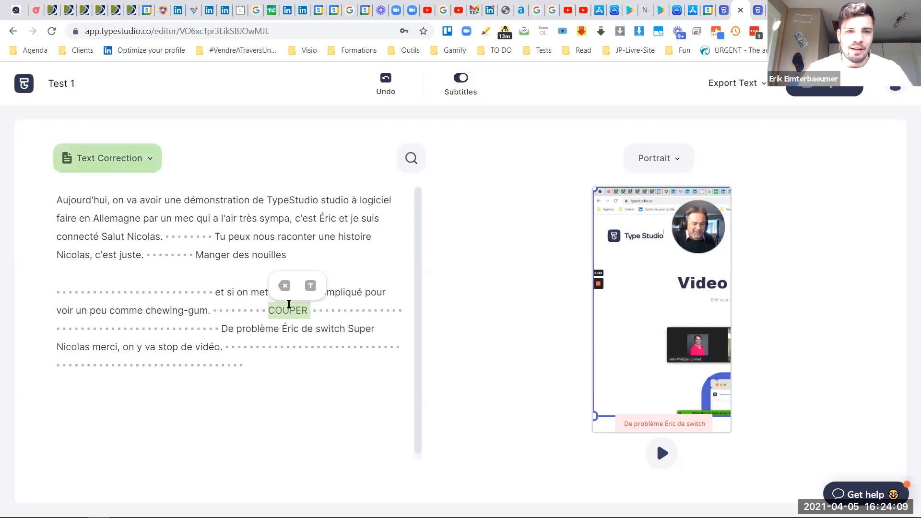
click(259, 144)
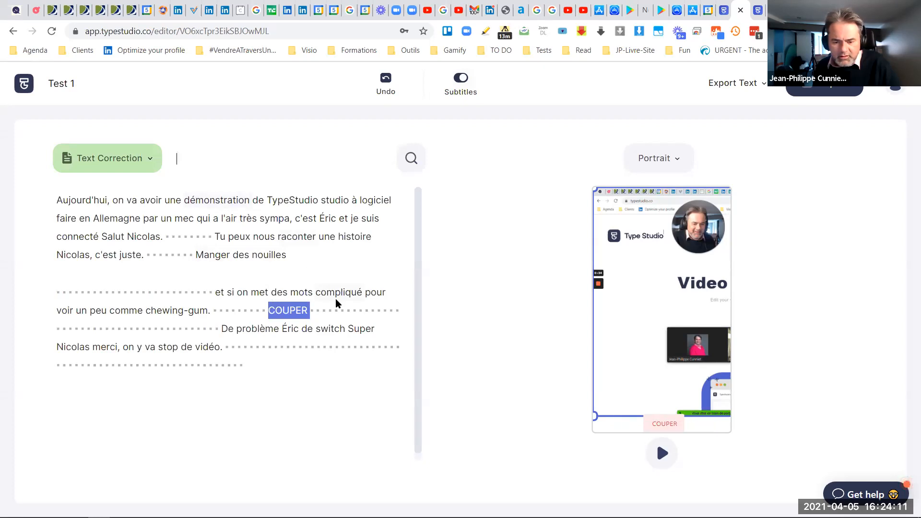
click(272, 310)
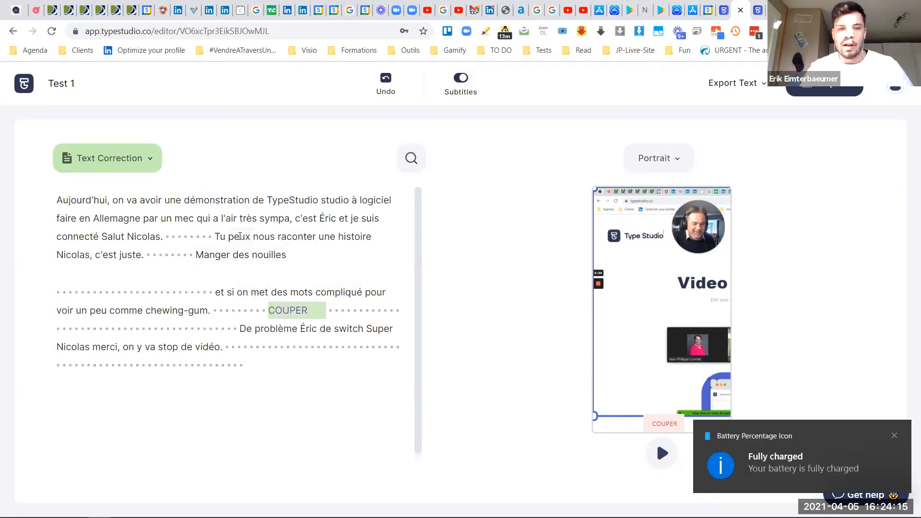
Return the transcript to Video Editing mode and add a text element at "histoire" in the phrase "raconter une histoire"
drag(276, 237, 371, 239)
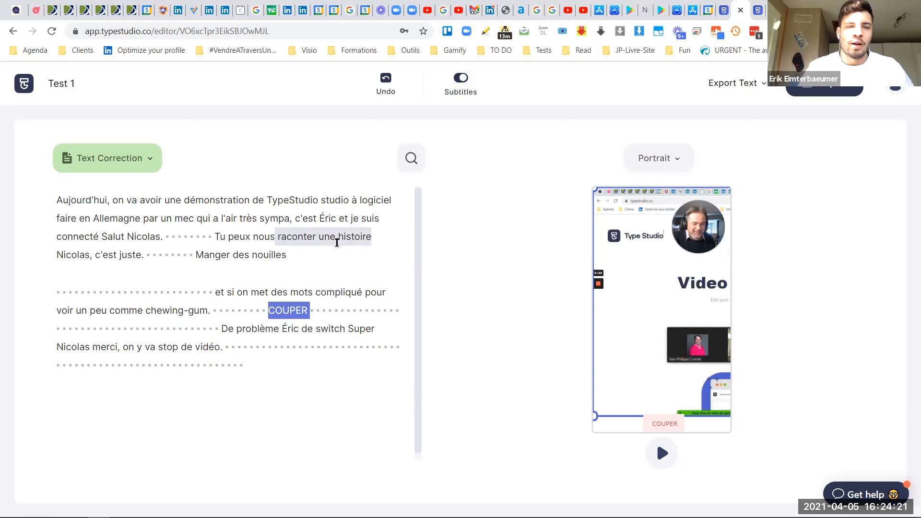
right_click(337, 241)
click(310, 173)
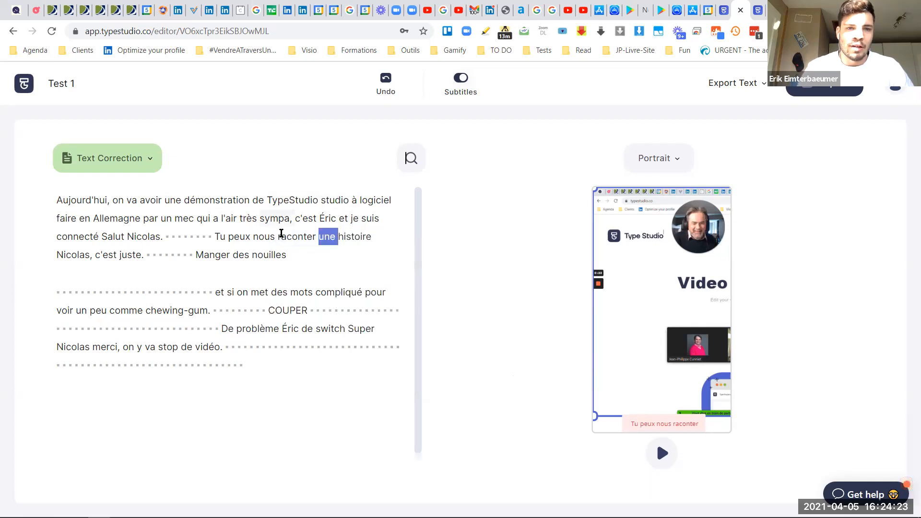
click(87, 157)
click(140, 202)
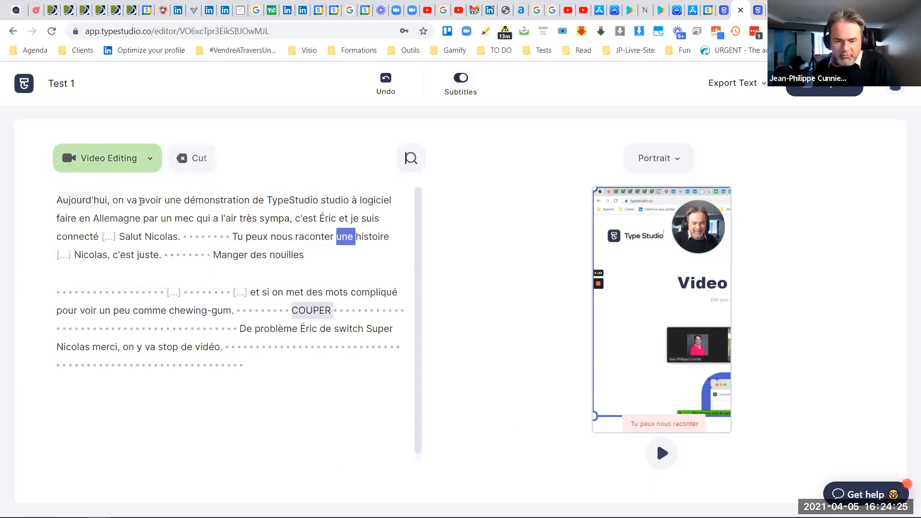
drag(322, 238, 388, 239)
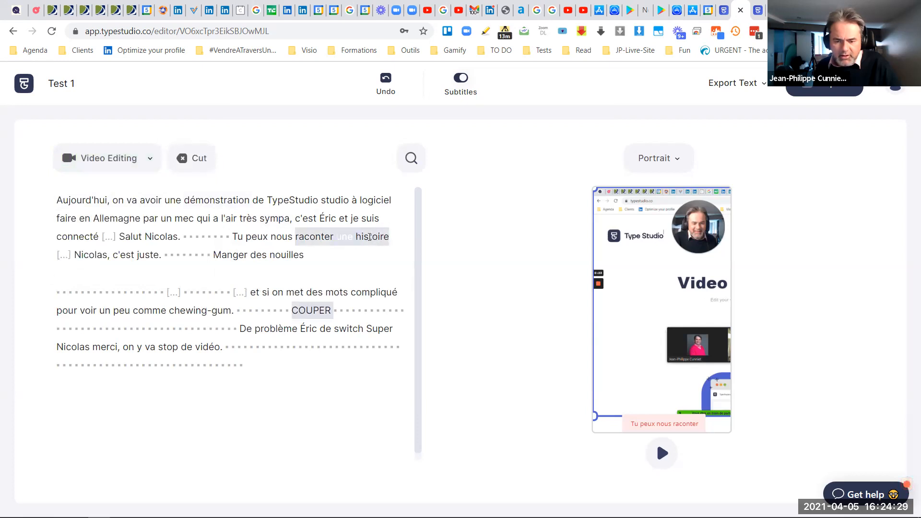
right_click(370, 237)
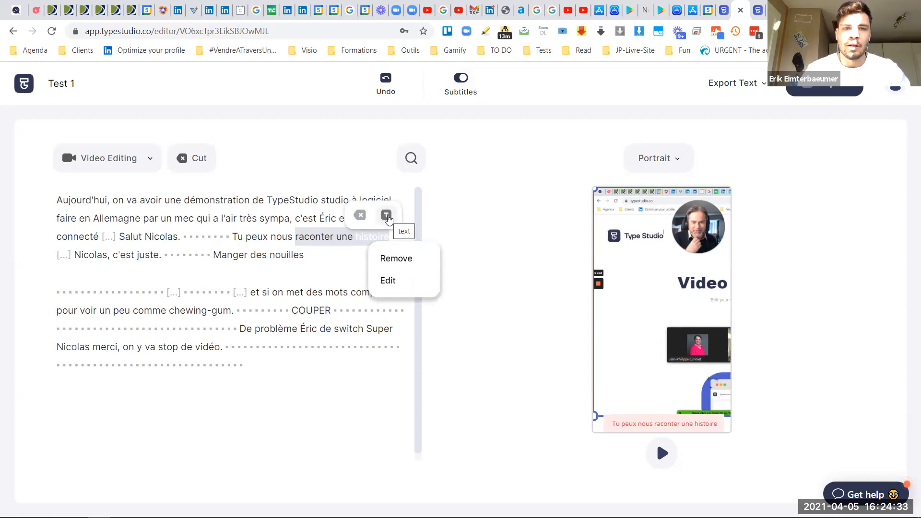
click(387, 216)
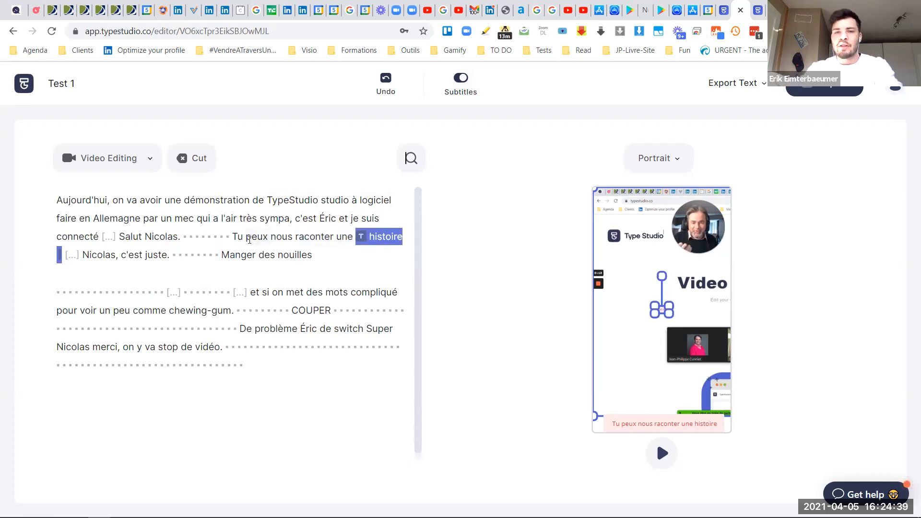
Open the font and colour options of the text element at "histoire" and close them without changes
double_click(249, 239)
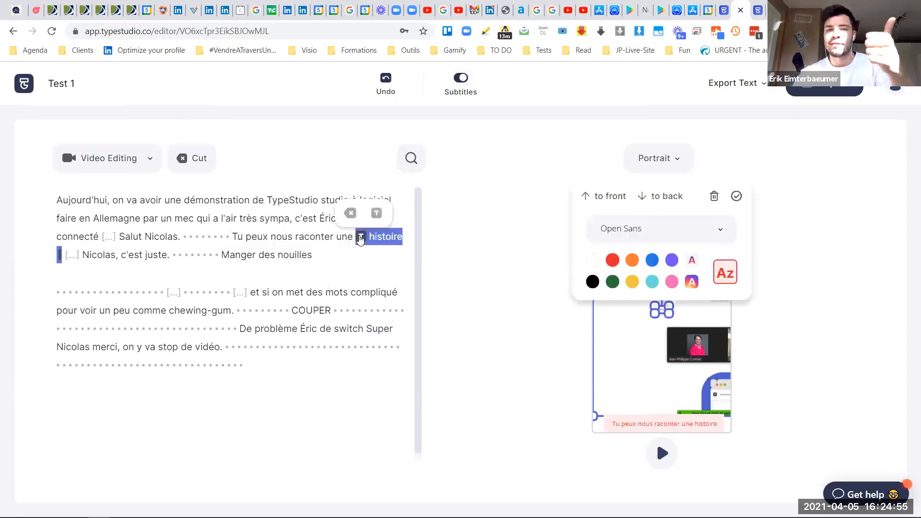
click(361, 238)
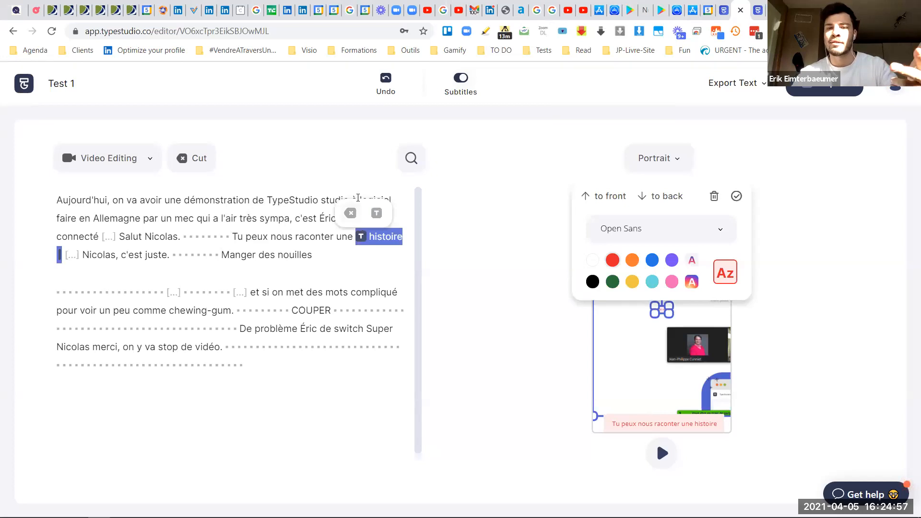
click(346, 156)
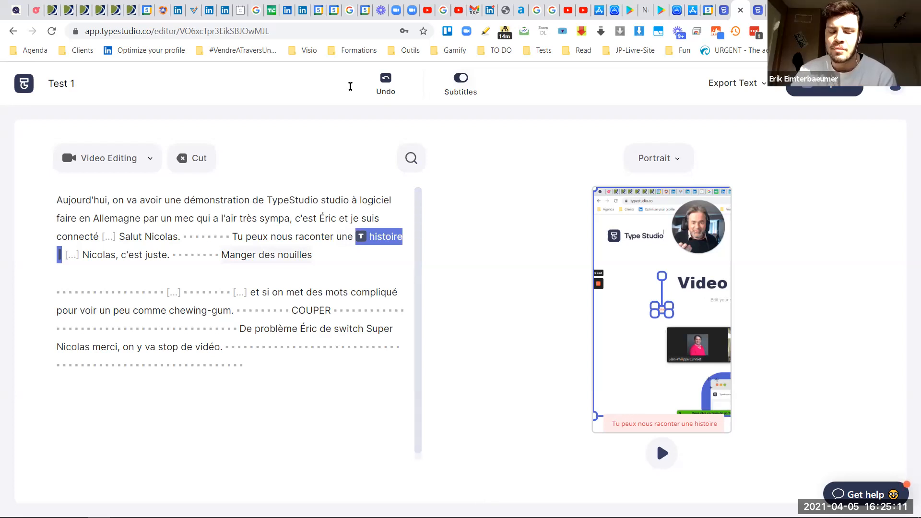
Search Google for "chapitrage youtube" in a new browser tab
key(ctrl+l)
text(chapitrage youtube)
key(ctrl+a)
key(ctrl+x)
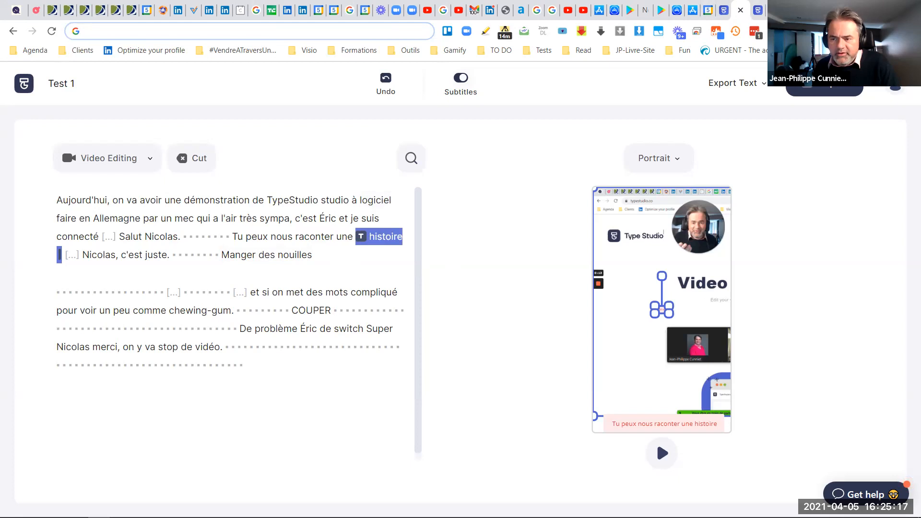
key(ctrl+t)
key(ctrl+v)
key(Return)
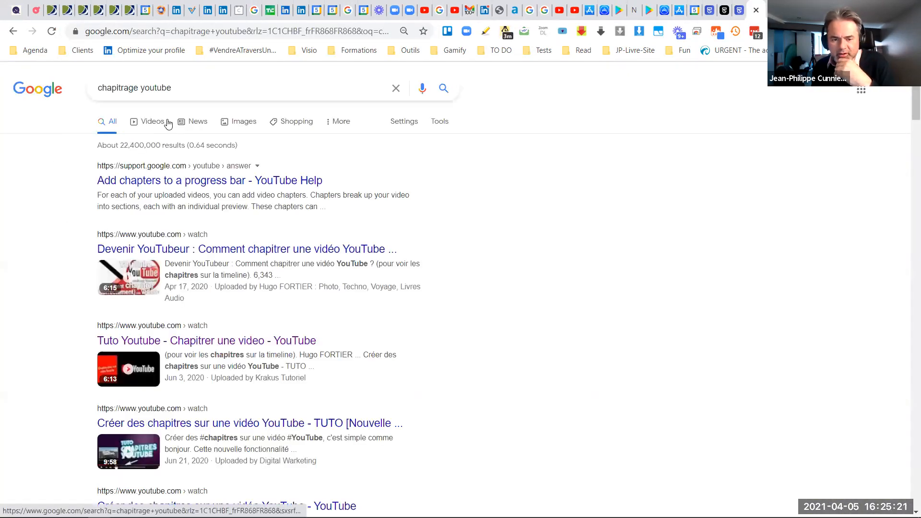
Limit the results to videos, open the YouTube Help article "Add chapters to a progress bar" and read how to turn on video chapters
click(154, 125)
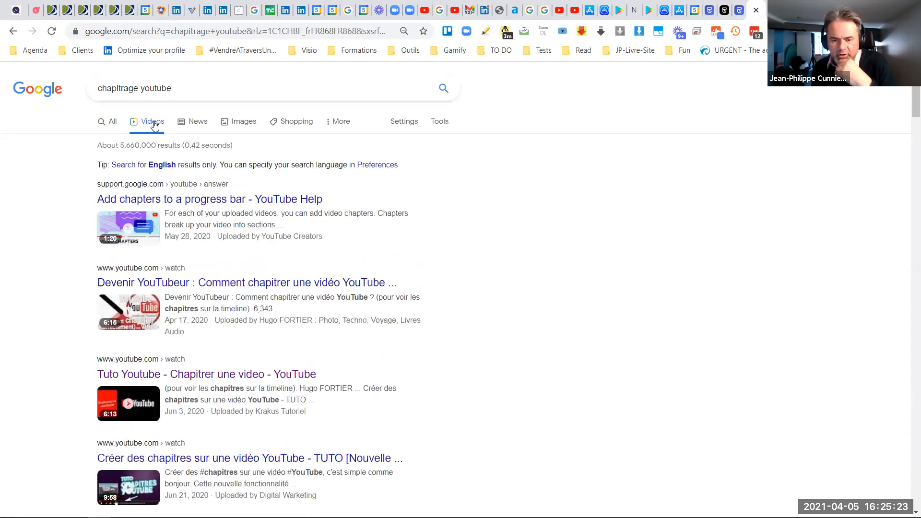
click(215, 199)
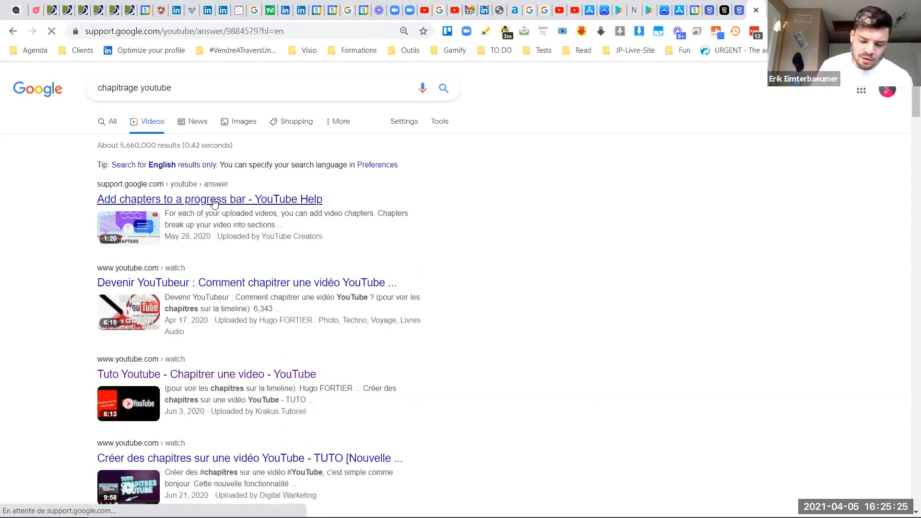
scroll(216, 202, down, 5)
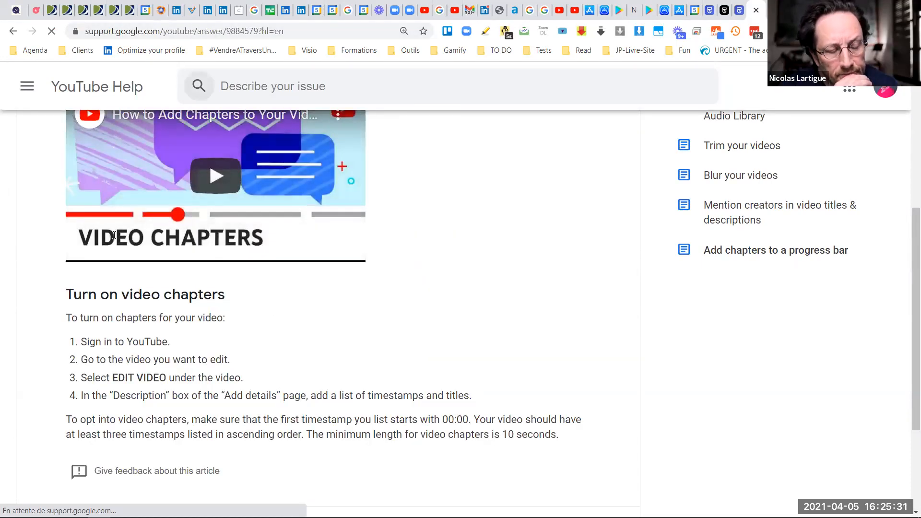
scroll(114, 235, up, 3)
scroll(159, 321, down, 2)
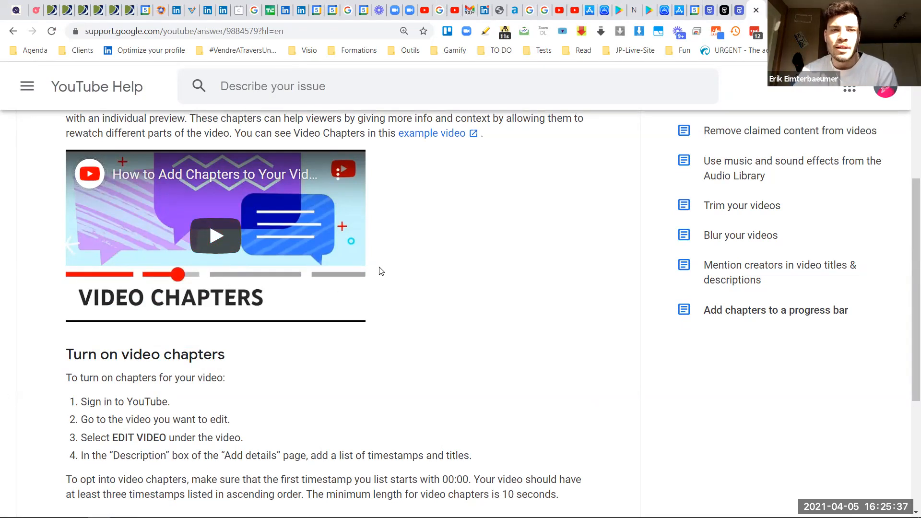
Switch back to the Type Studio pages and review the subscription plans on the pricing page
click(739, 11)
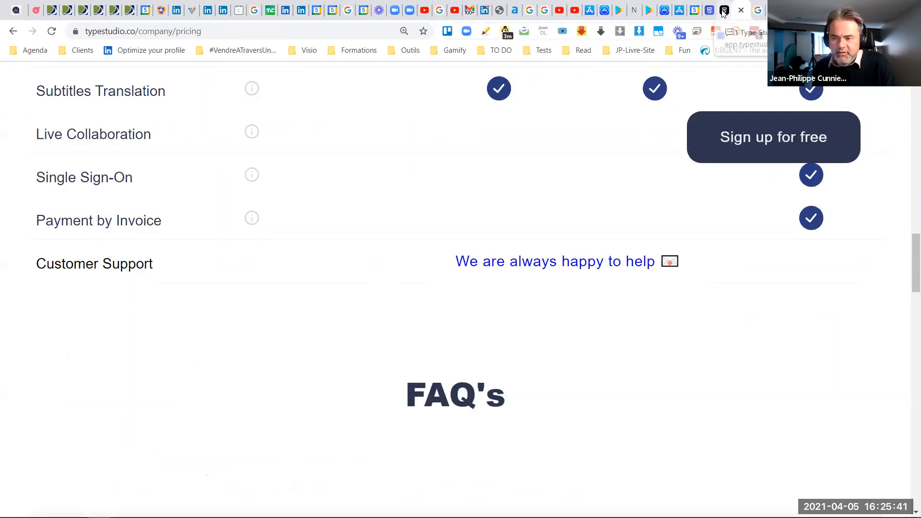
click(724, 10)
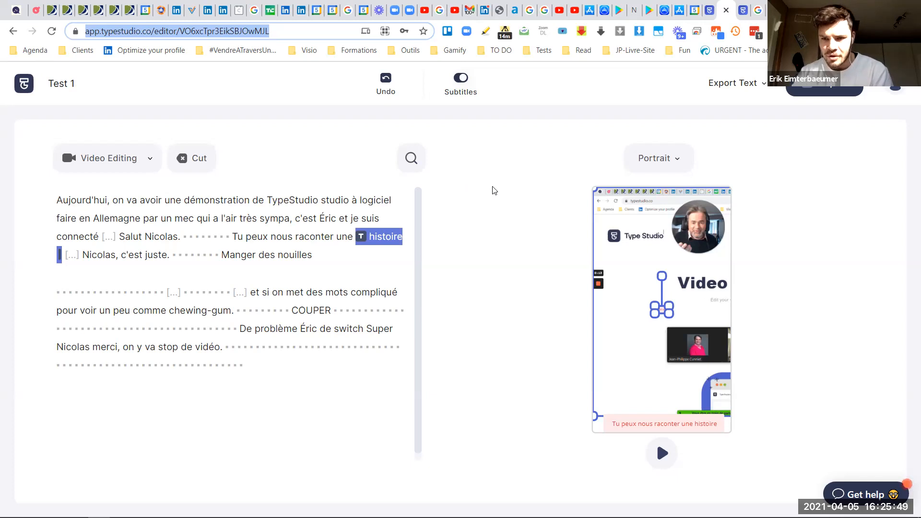
click(709, 11)
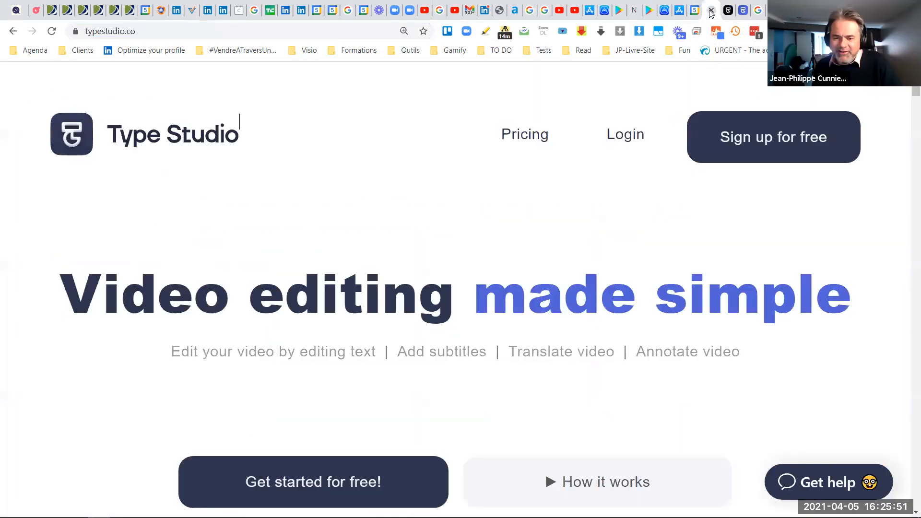
click(742, 10)
scroll(609, 117, up, 15)
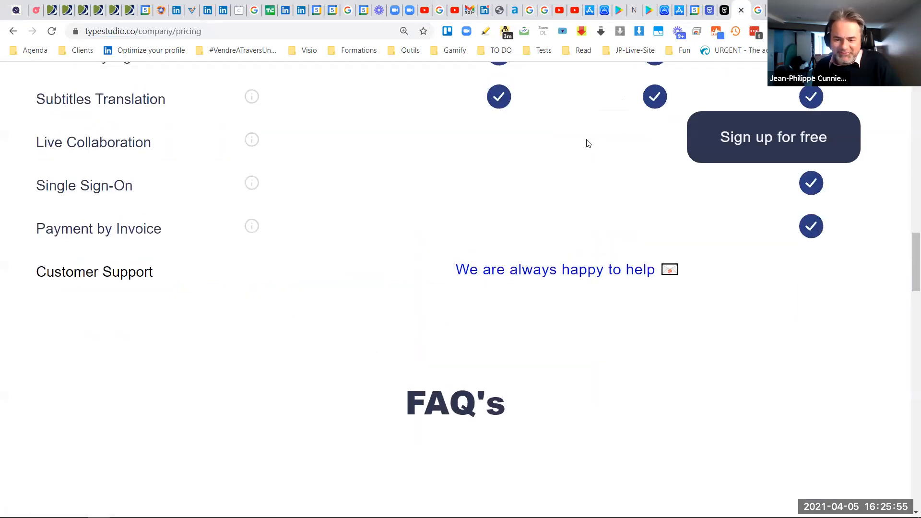
scroll(587, 139, up, 4)
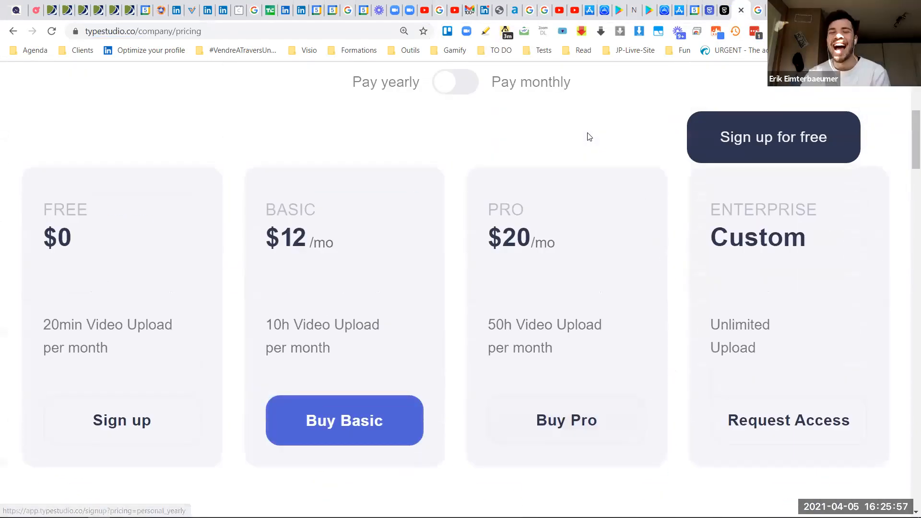
Return to the Test 1 editor and add a text element over the transcript passage from "histoire" to "comme"
click(725, 10)
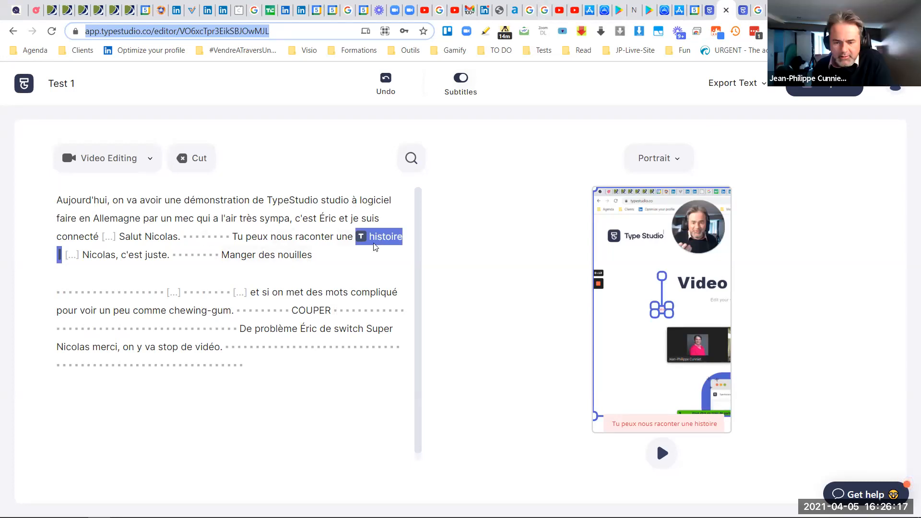
drag(362, 238, 170, 312)
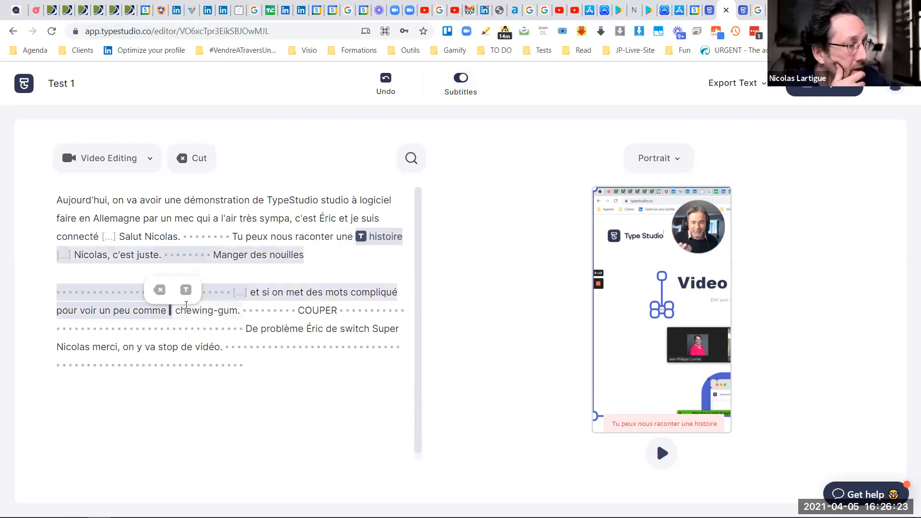
click(186, 289)
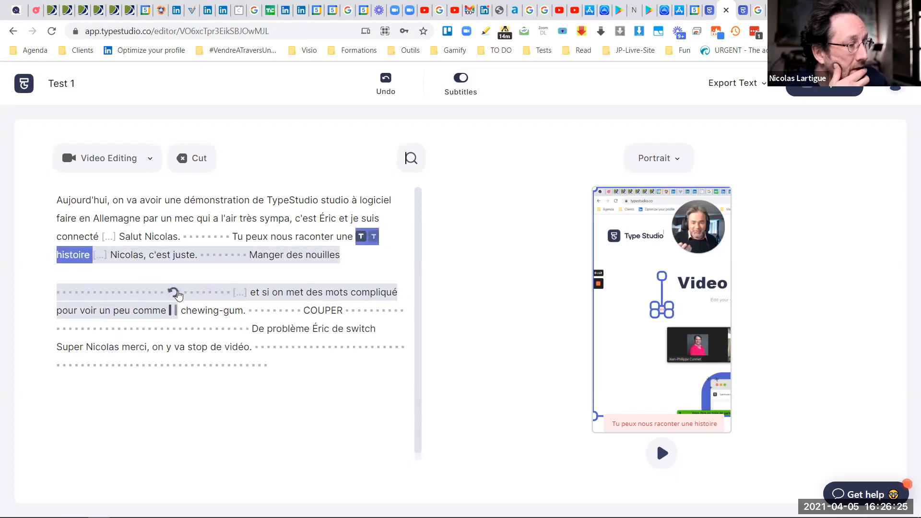
Add a text element from "qui" to the pause after "COUPER" and open its font and colour options without changing them
mouse_move(358, 240)
mouse_down()
mouse_move(208, 222)
mouse_move(216, 327)
mouse_up()
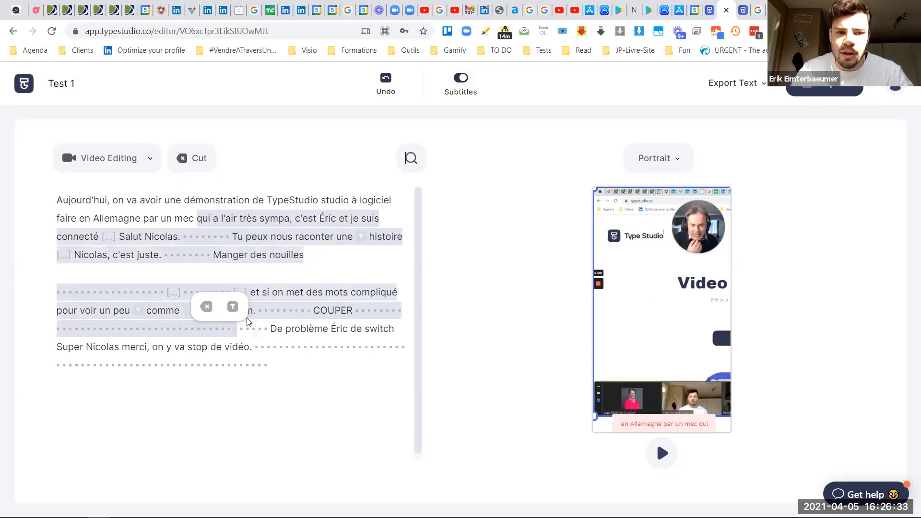
click(233, 307)
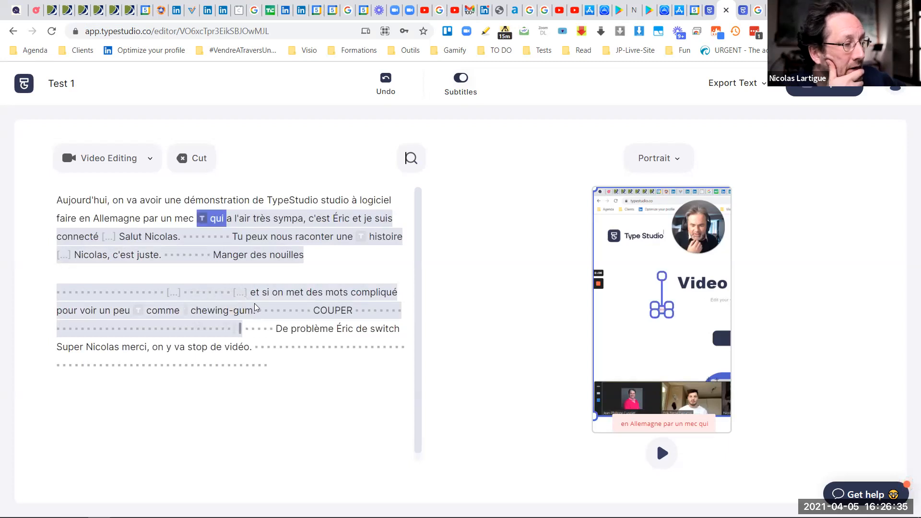
click(222, 218)
click(202, 219)
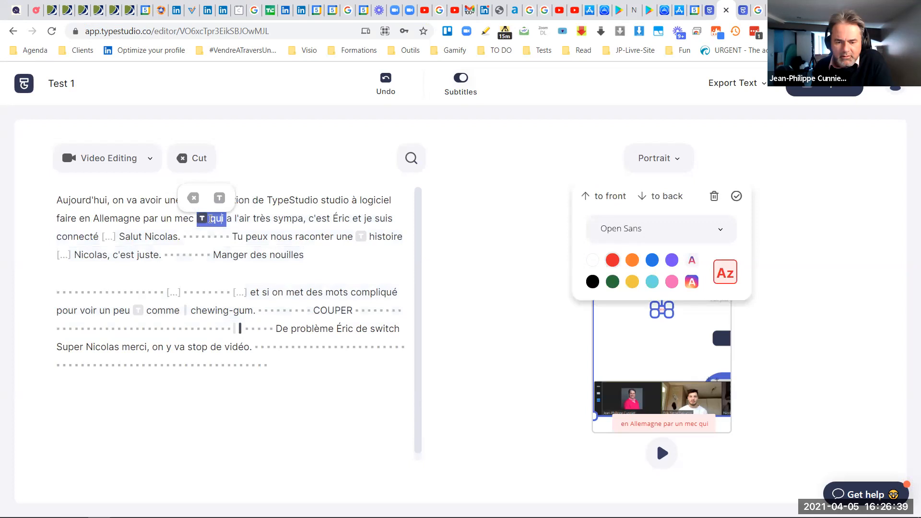
drag(225, 221, 374, 222)
click(206, 222)
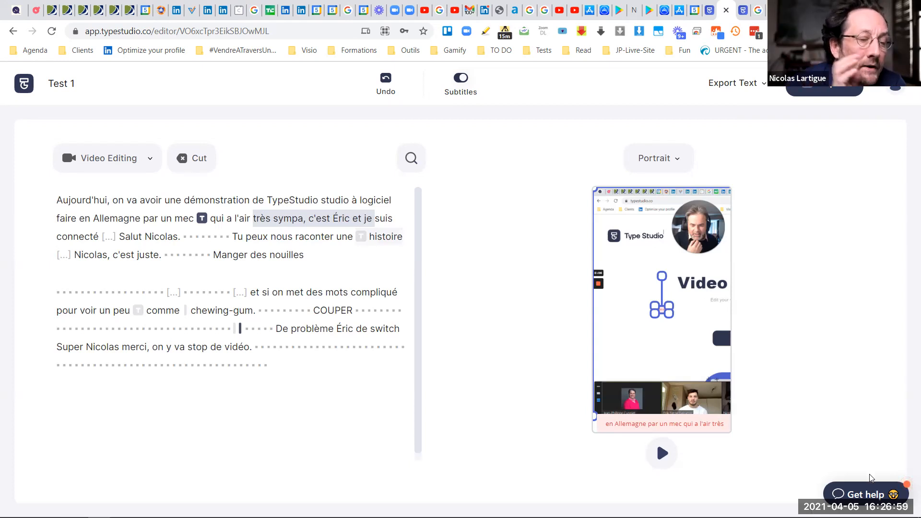
Open the support chat, start a message and close the chat without sending anything
click(861, 494)
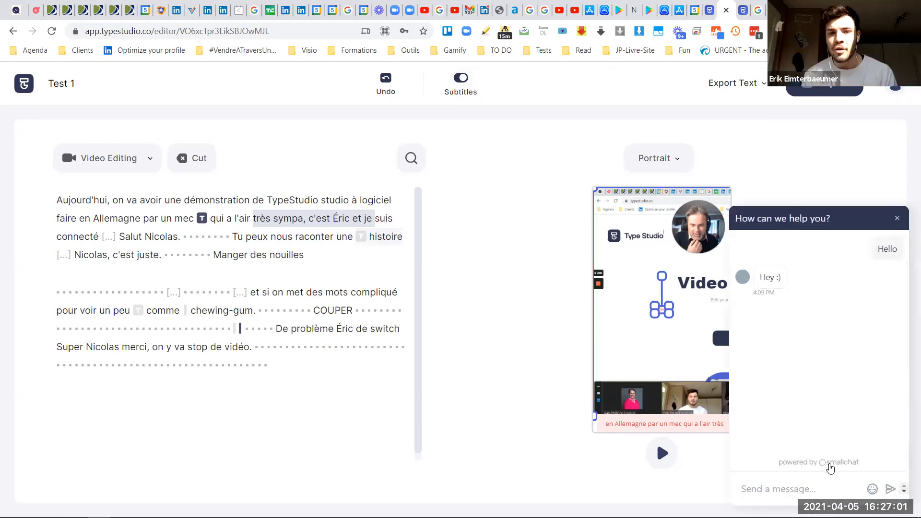
click(804, 485)
text(²)
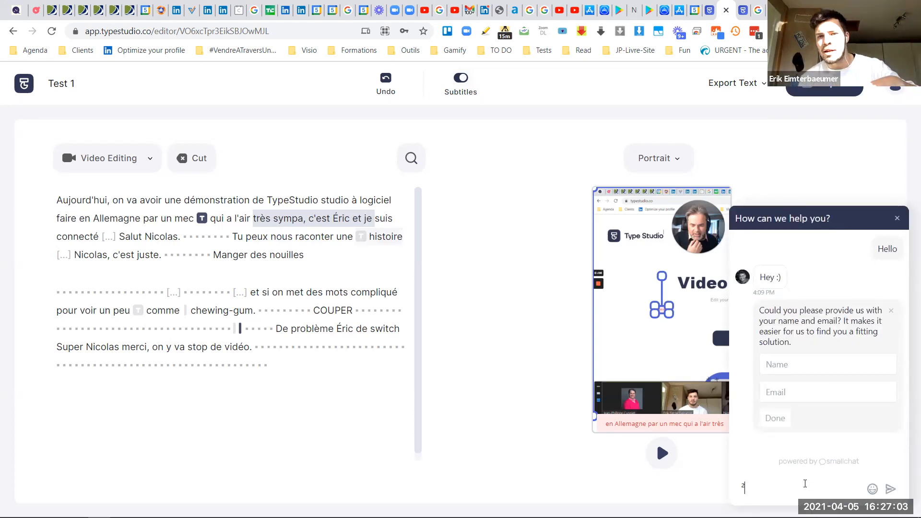
click(897, 220)
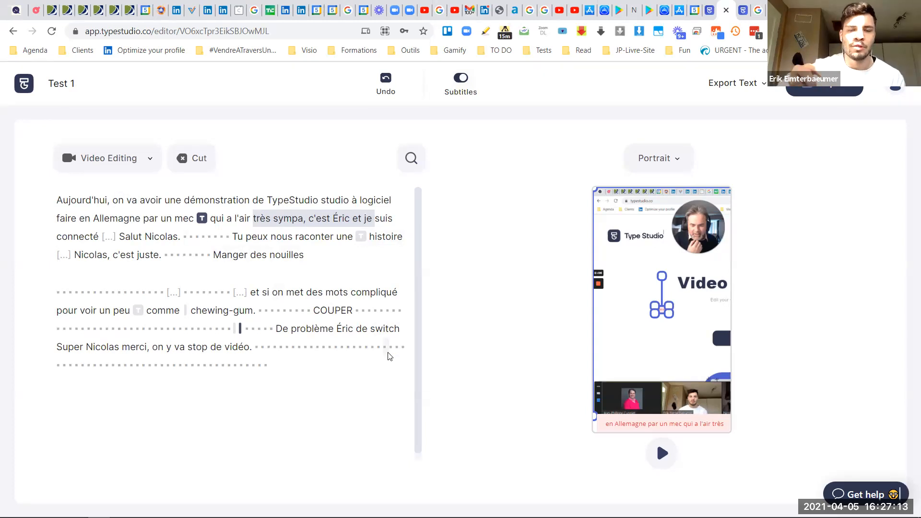
Search the transcript for the guest's first name
click(408, 158)
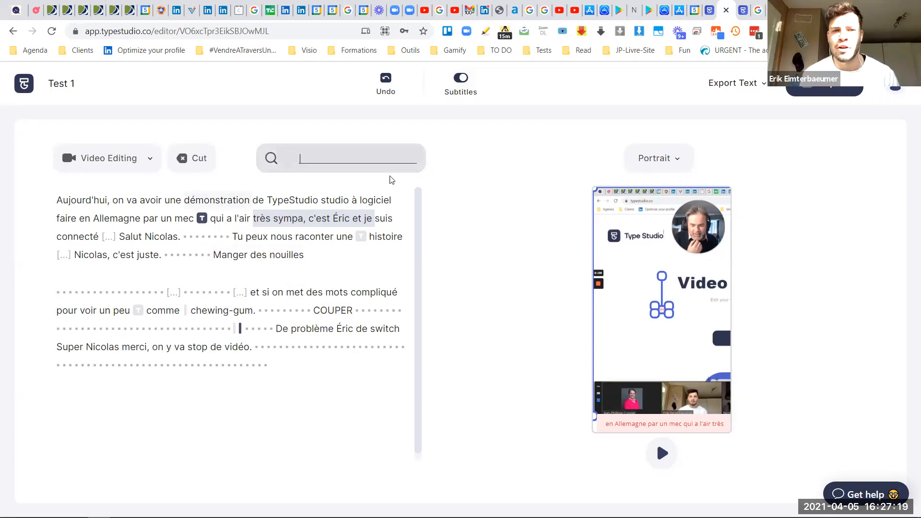
text(nioc)
text(colas)
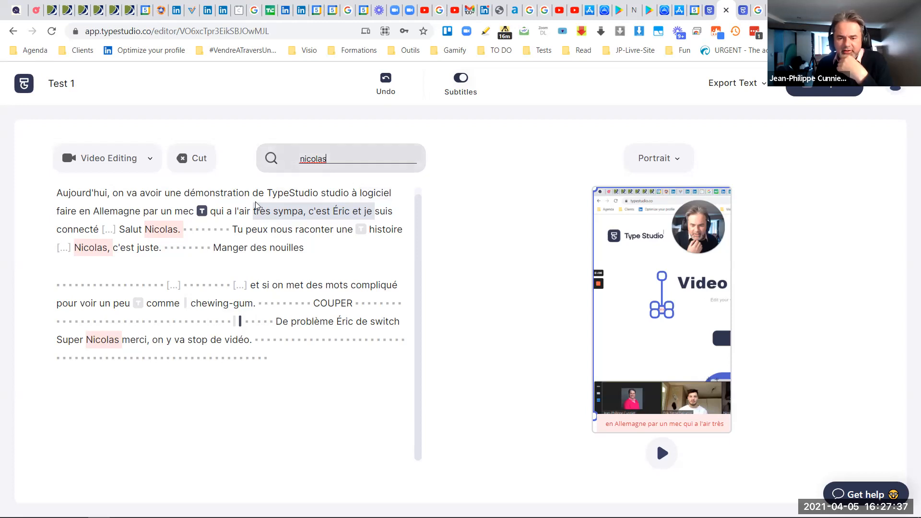
Cut the first name after "Salut" and restore the cut "et" between the pauses of the second paragraph
double_click(302, 193)
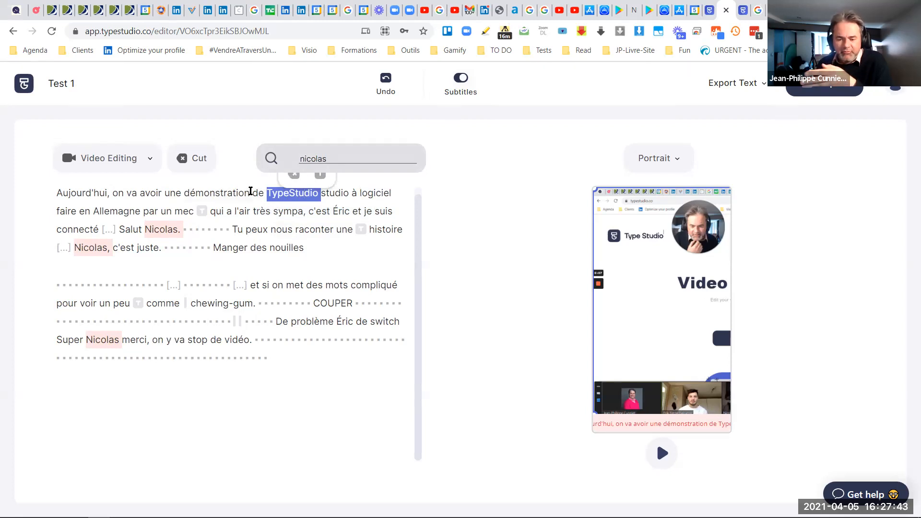
double_click(160, 229)
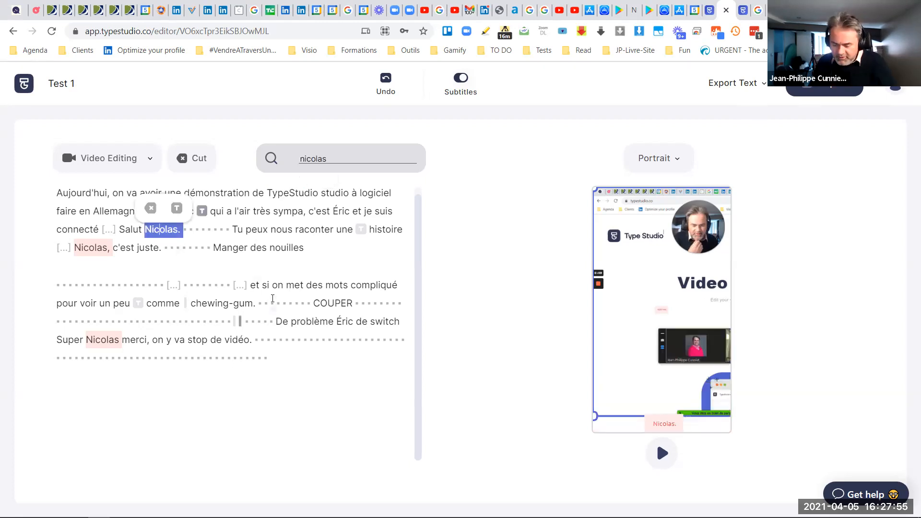
key(BackSpace)
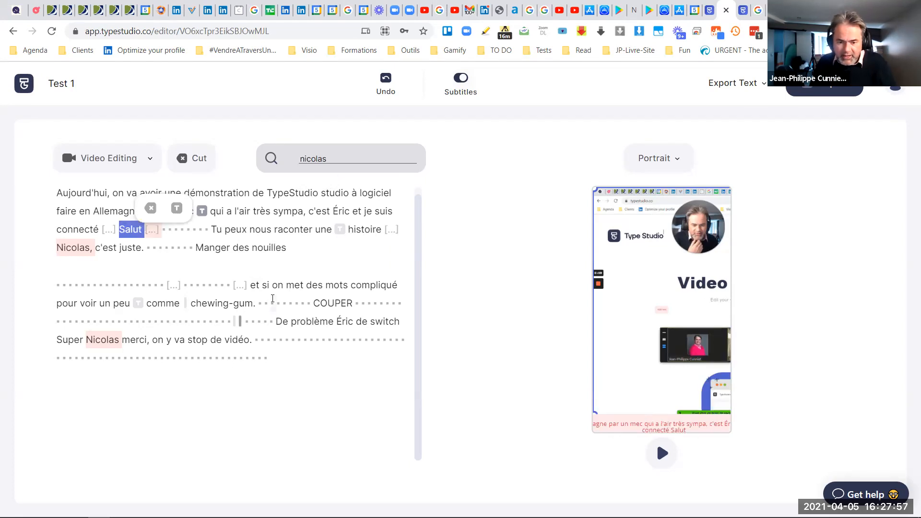
key(BackSpace)
key(BackSpace)
key(BackSpace)
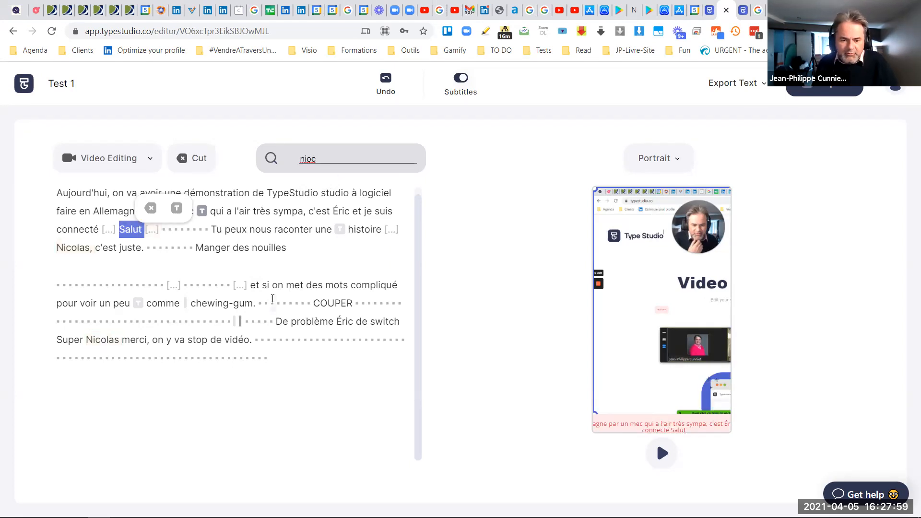
click(173, 285)
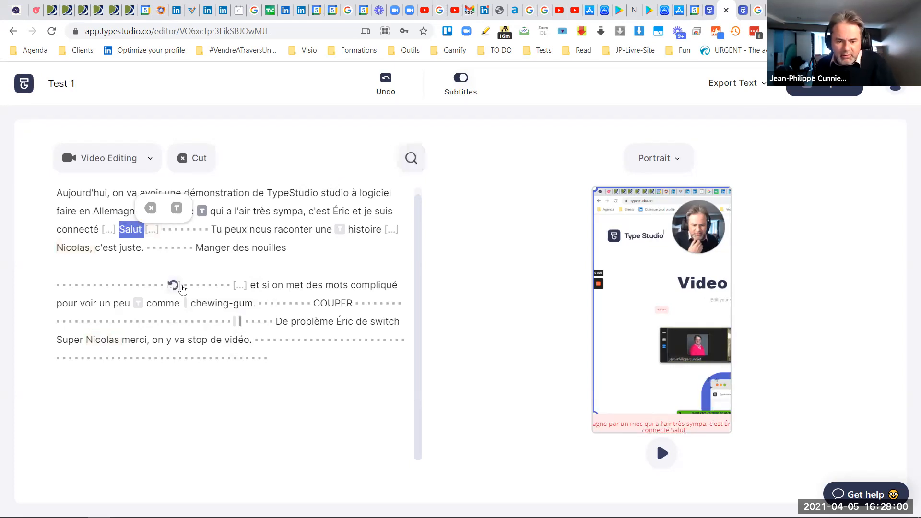
Search the transcript for the guest's first name spelled with "c" and with "k", and close the search
click(83, 249)
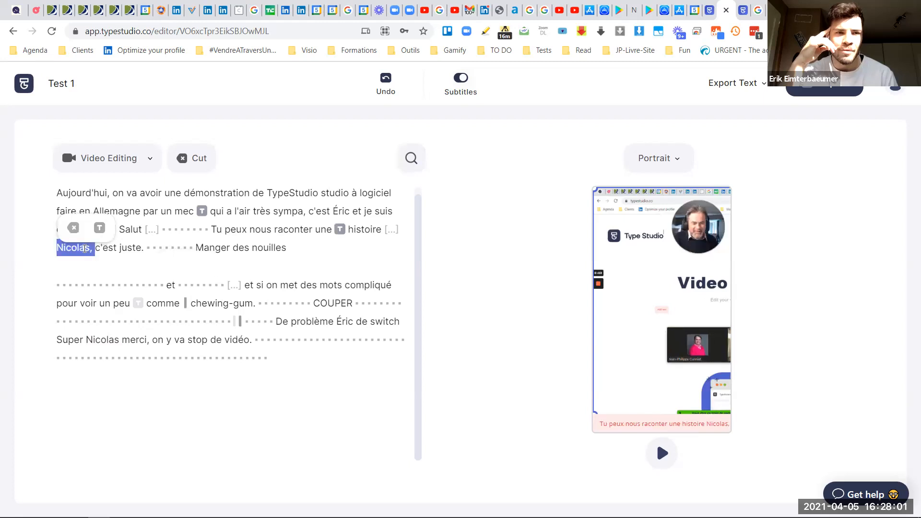
click(411, 160)
text(Nicolas)
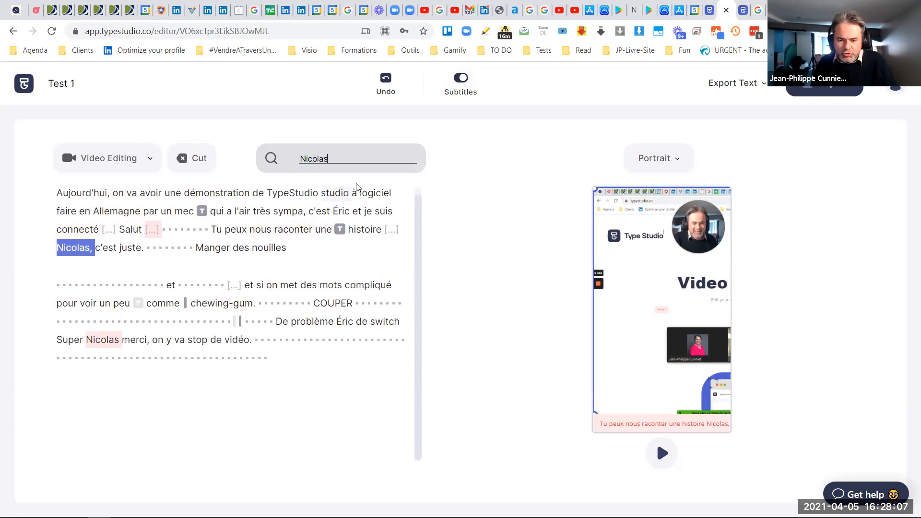
key(BackSpace)
key(BackSpace)
key(BackSpace)
key(BackSpace)
key(BackSpace)
text(kola)
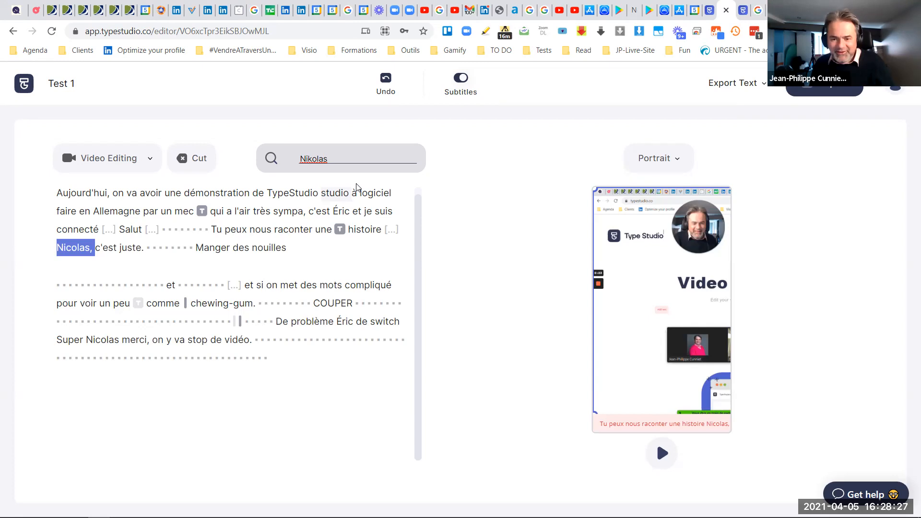
click(472, 125)
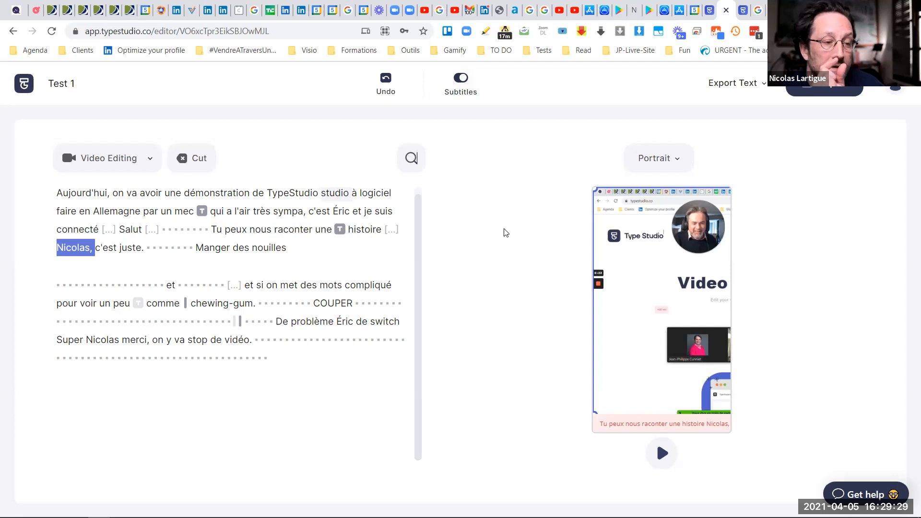
Take a screenshot of the editor with Screenpresso
key(Print)
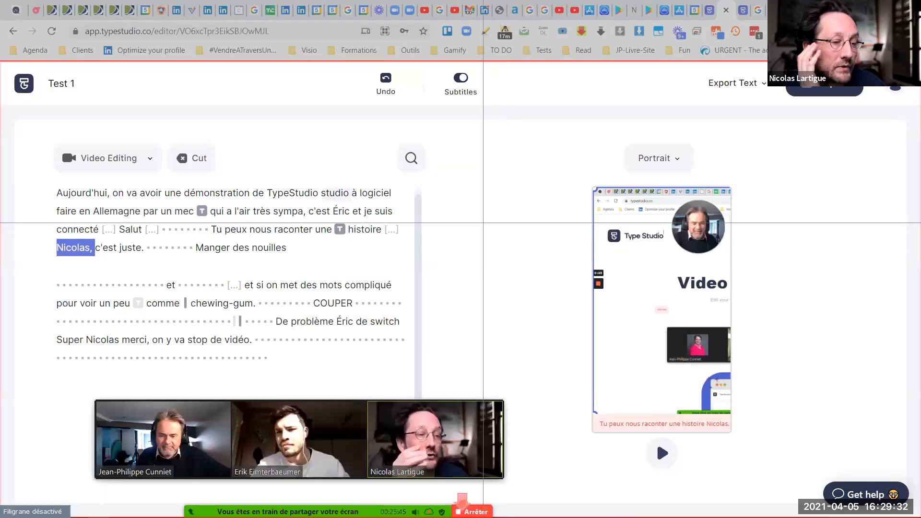
click(482, 224)
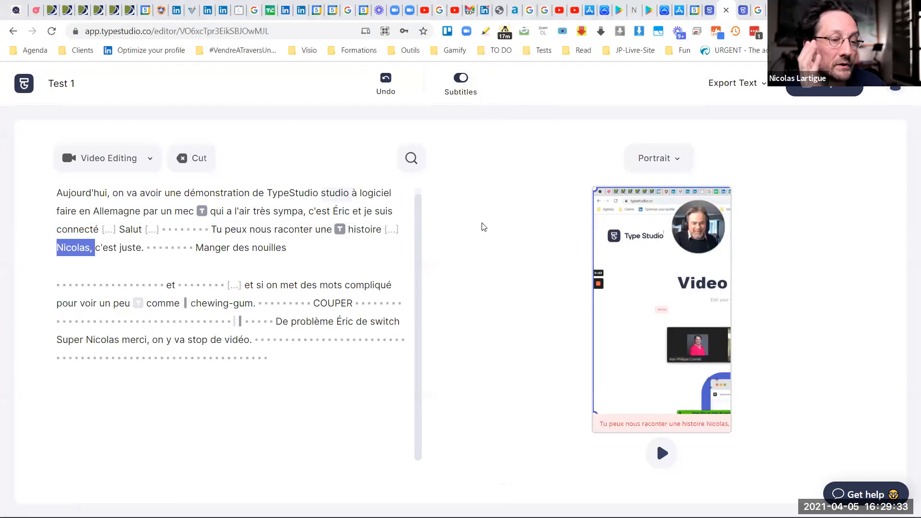
Cut the words "TypeStudio" and "studio" from the first sentence of the transcript
double_click(308, 192)
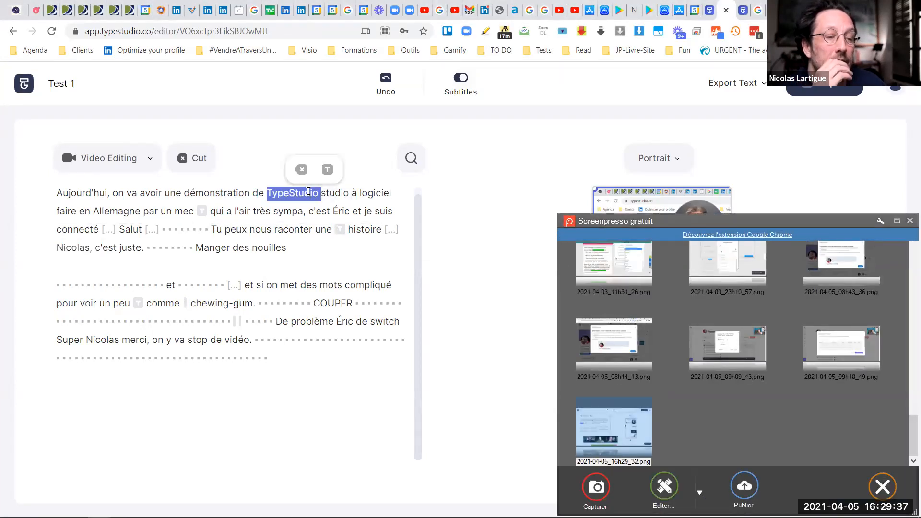
key(BackSpace)
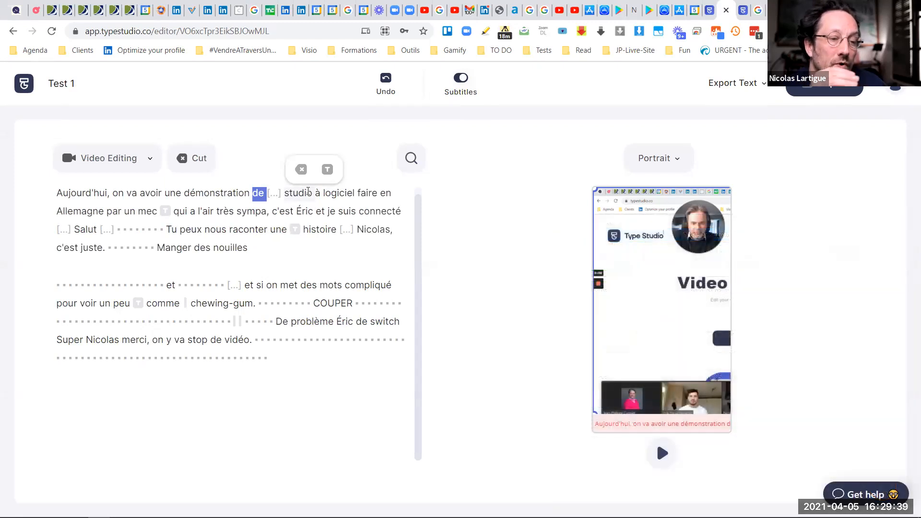
double_click(303, 193)
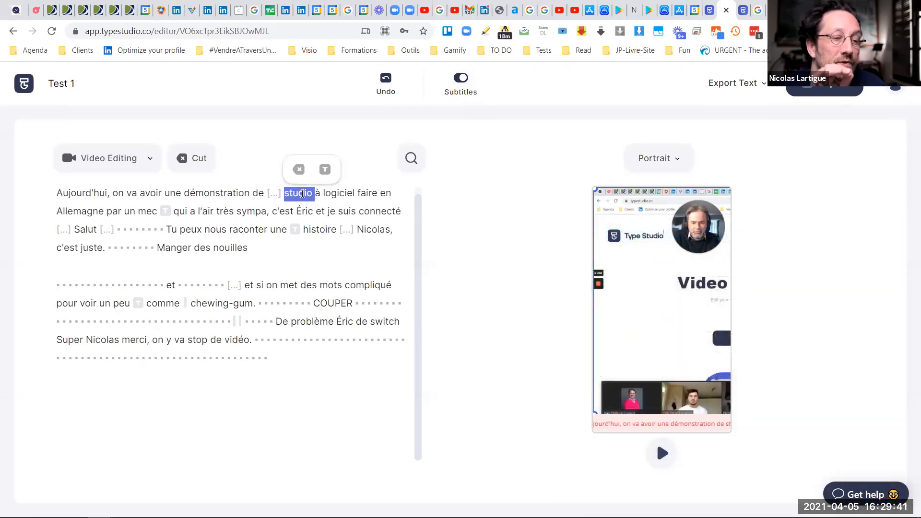
key(ctrl+a)
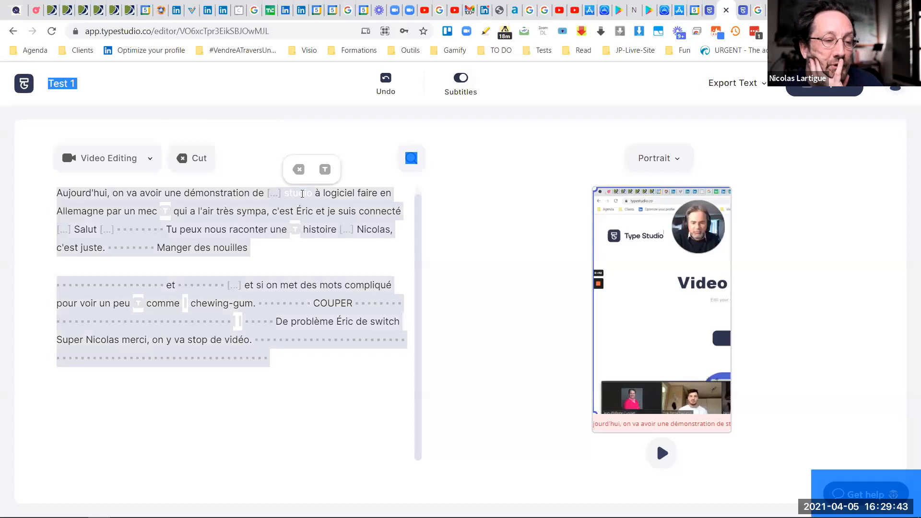
double_click(327, 199)
double_click(303, 193)
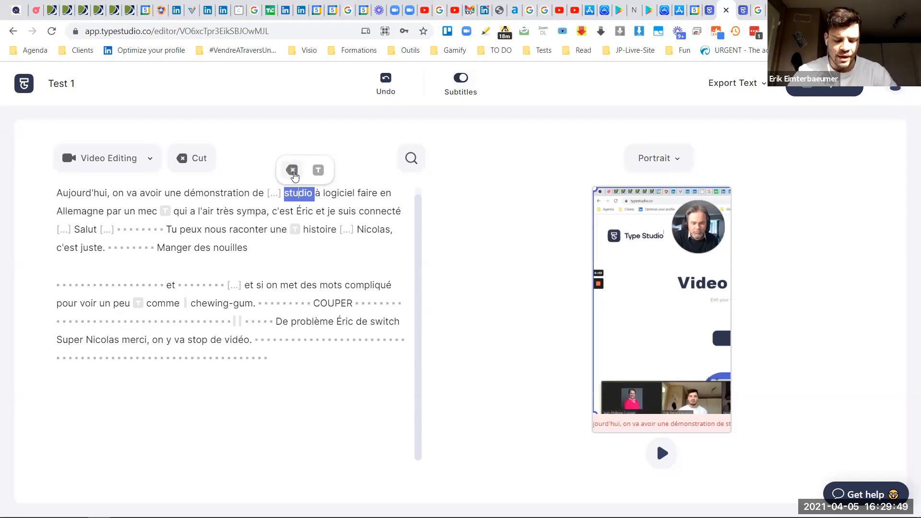
click(292, 170)
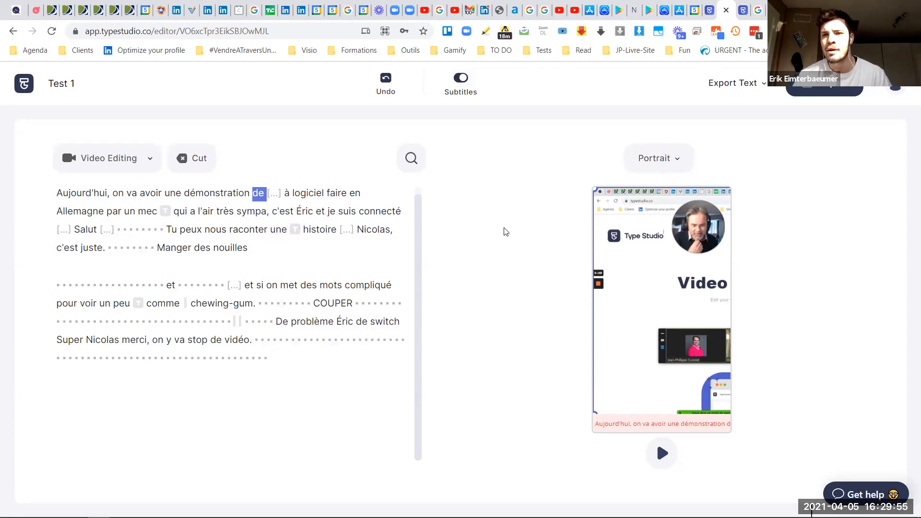
Try the Original format, switch the video to Pinterest 2:3 and enlarge the picture to fill the frame's height
click(677, 159)
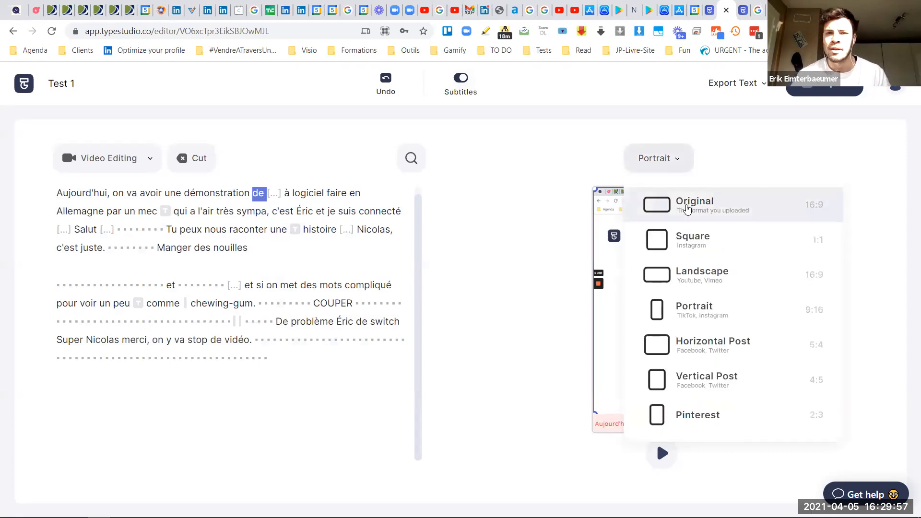
click(679, 202)
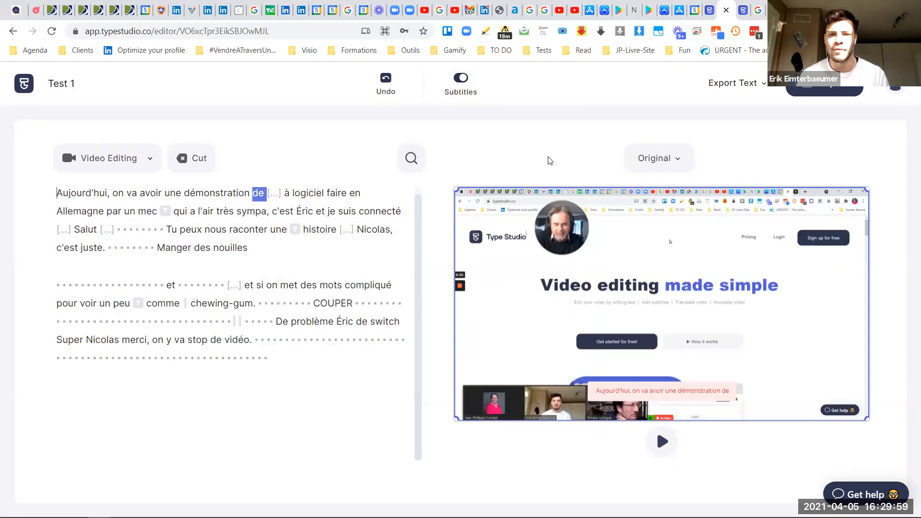
click(668, 160)
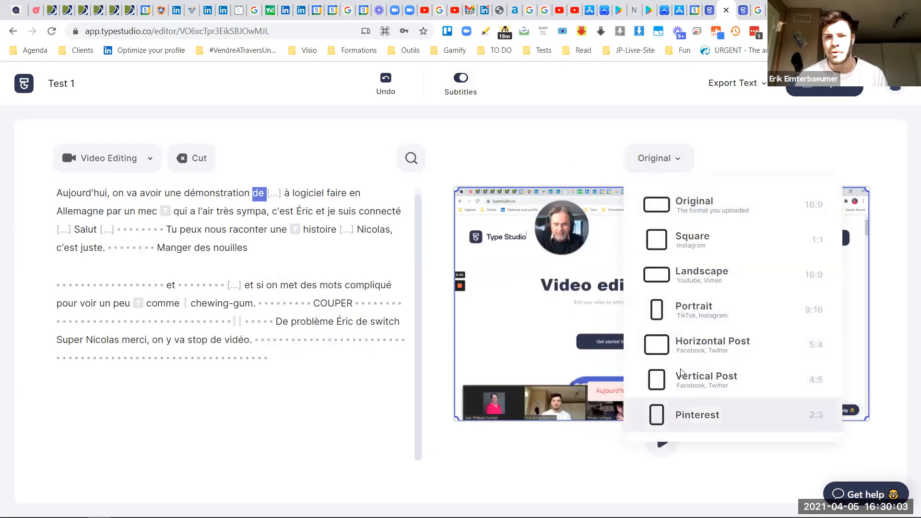
click(691, 415)
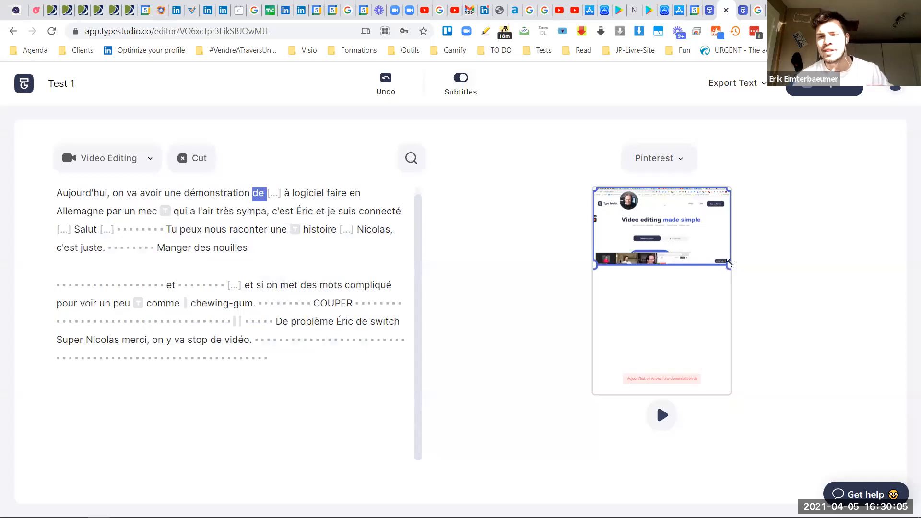
drag(595, 266, 508, 400)
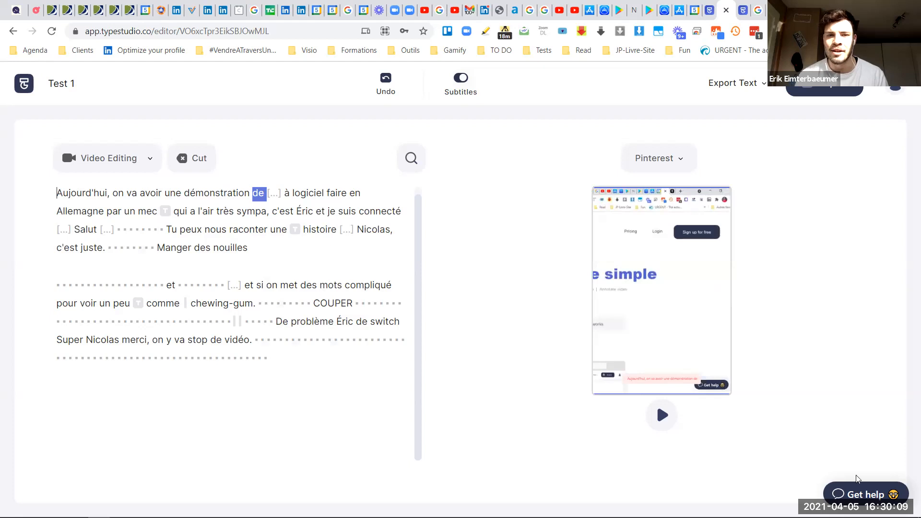
Send the message "Congratulations !" to the support team through the help chat and close the chat
click(852, 494)
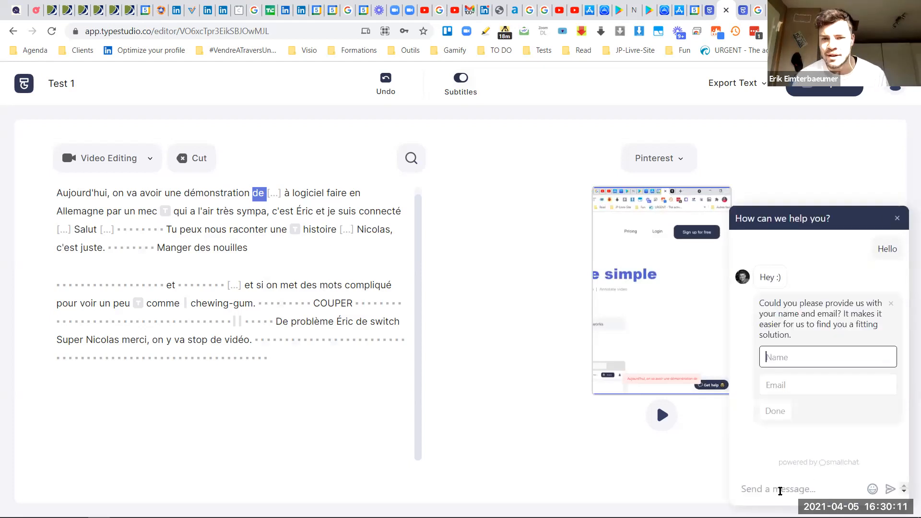
text(Congrat)
key(ctrl+a)
key(BackSpace)
click(778, 489)
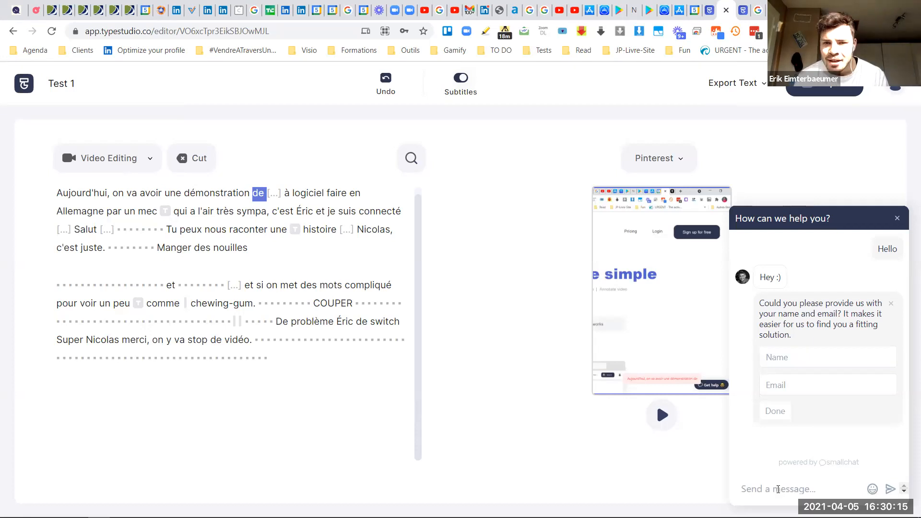
text(Congratulations !)
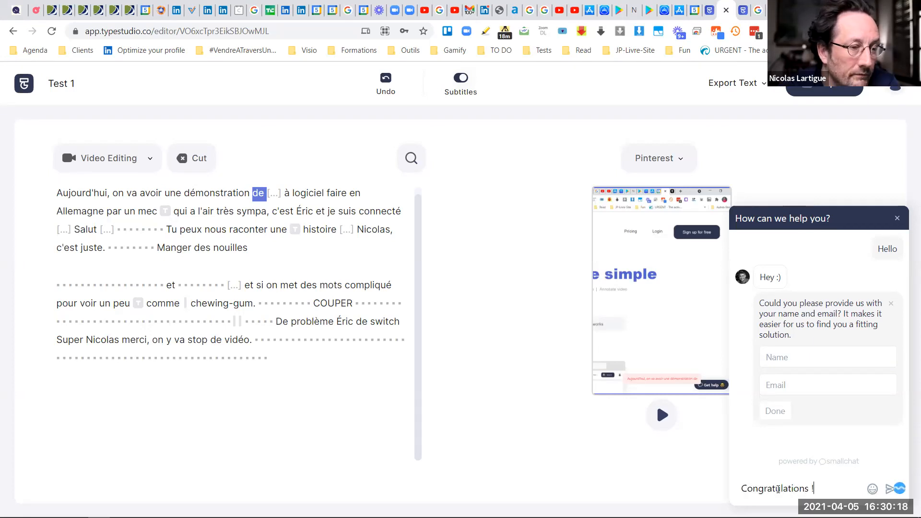
key(Return)
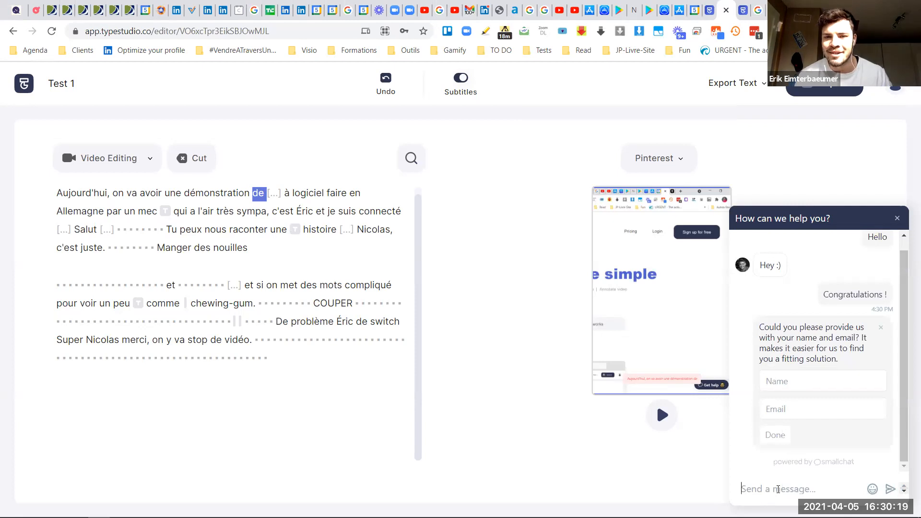
click(897, 219)
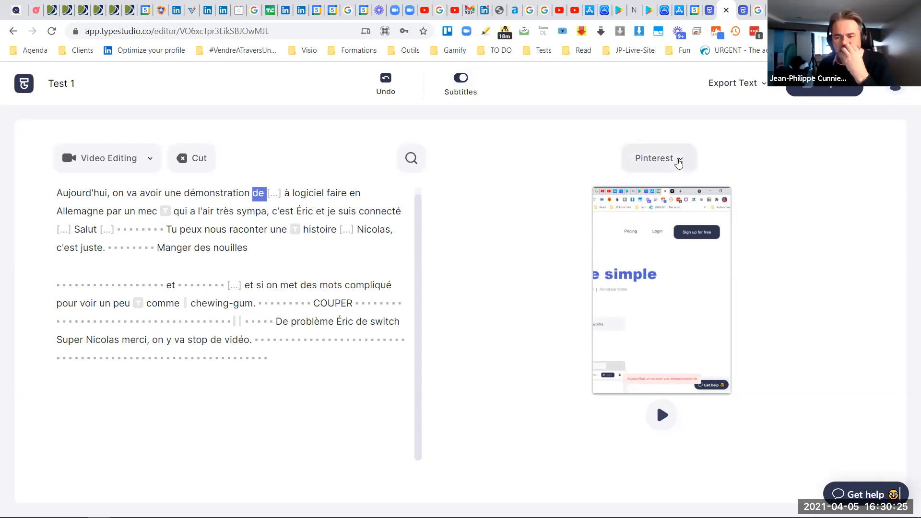
Switch the video format to Original and look through the languages offered for subtitle translation
click(678, 161)
click(667, 201)
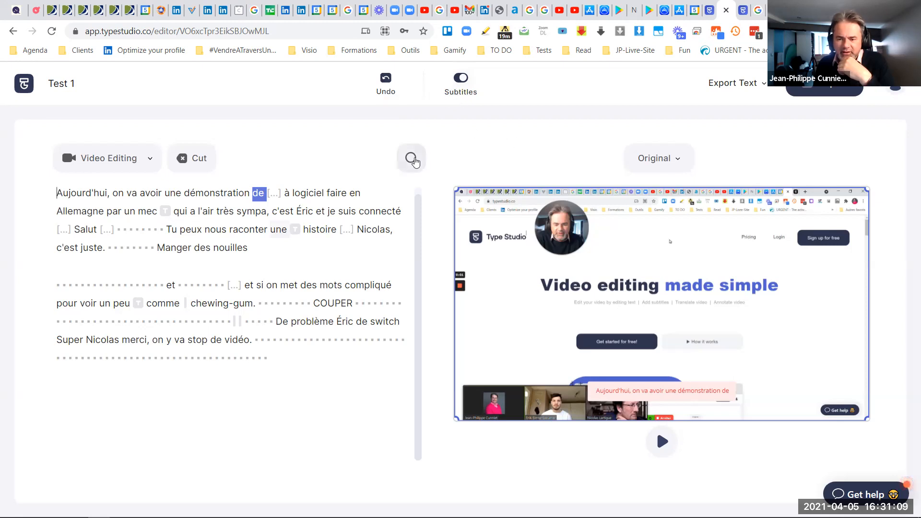
click(469, 95)
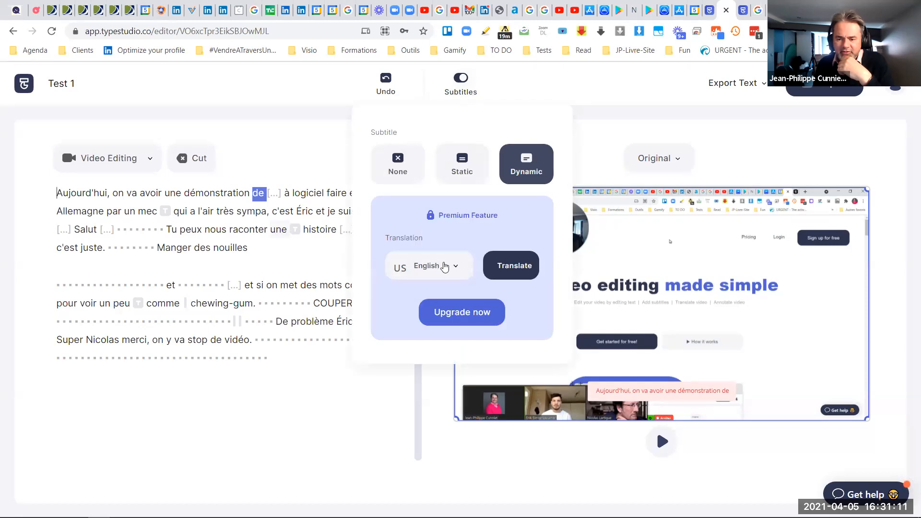
click(438, 267)
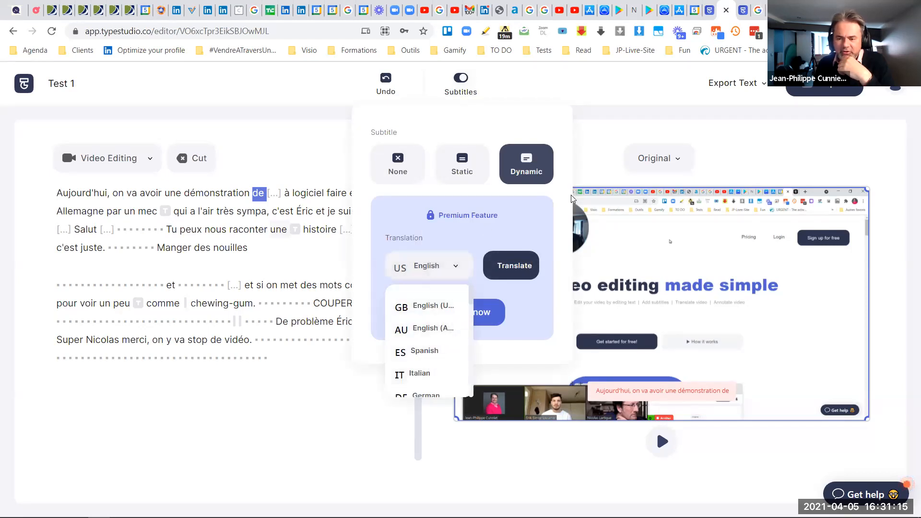
click(589, 150)
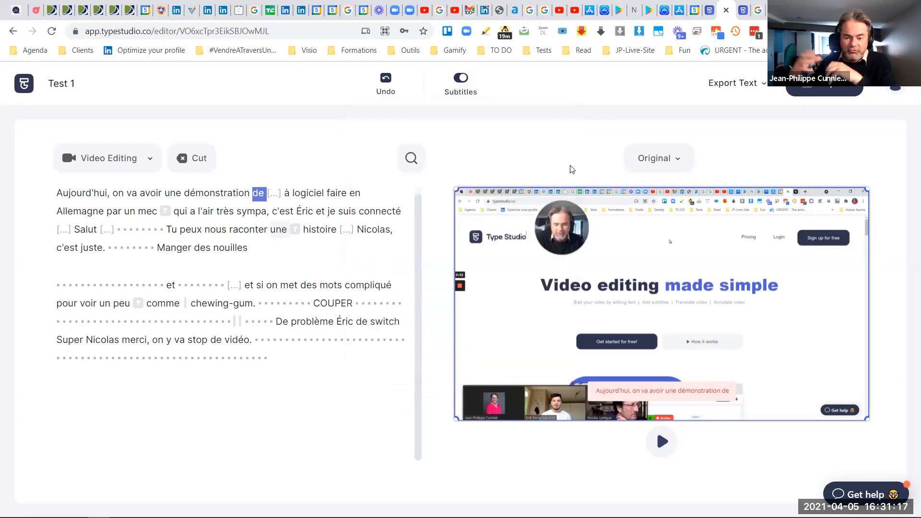
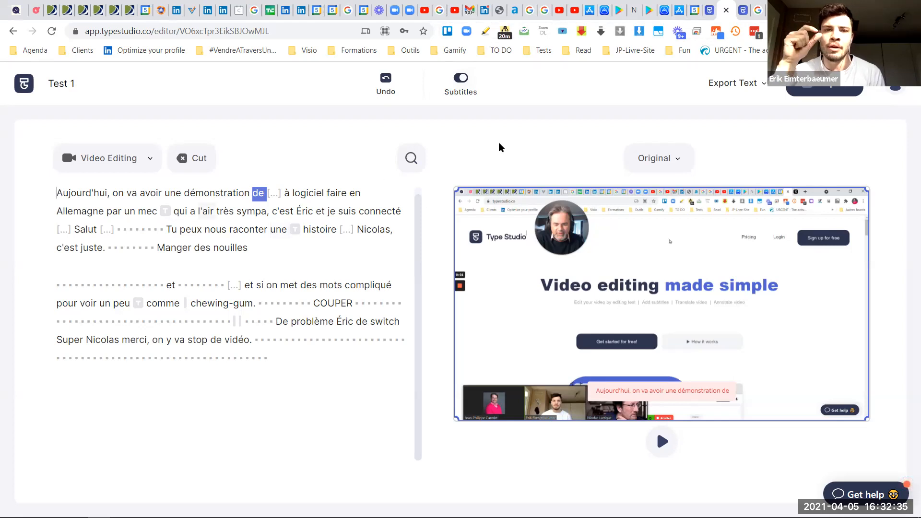
Start rendering the Test 1 video and return to the projects overview while it processes
click(824, 87)
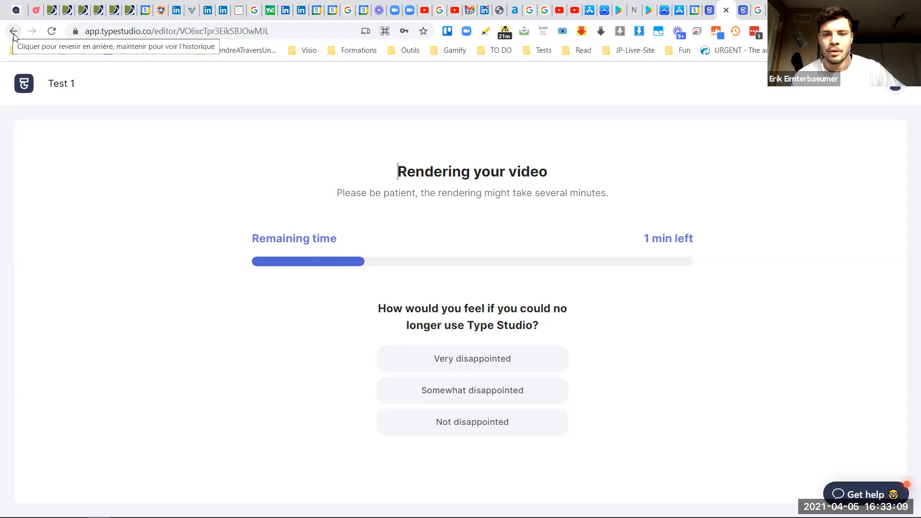
click(13, 32)
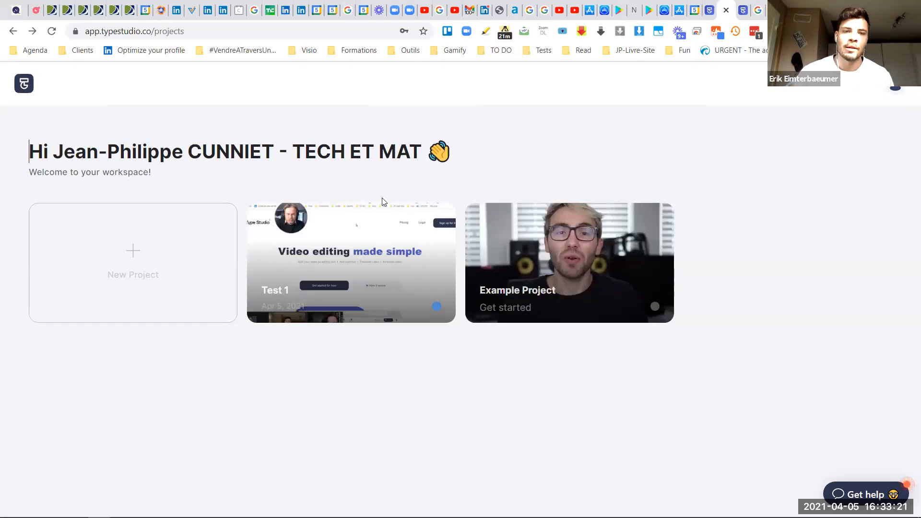
mouse_move(409, 295)
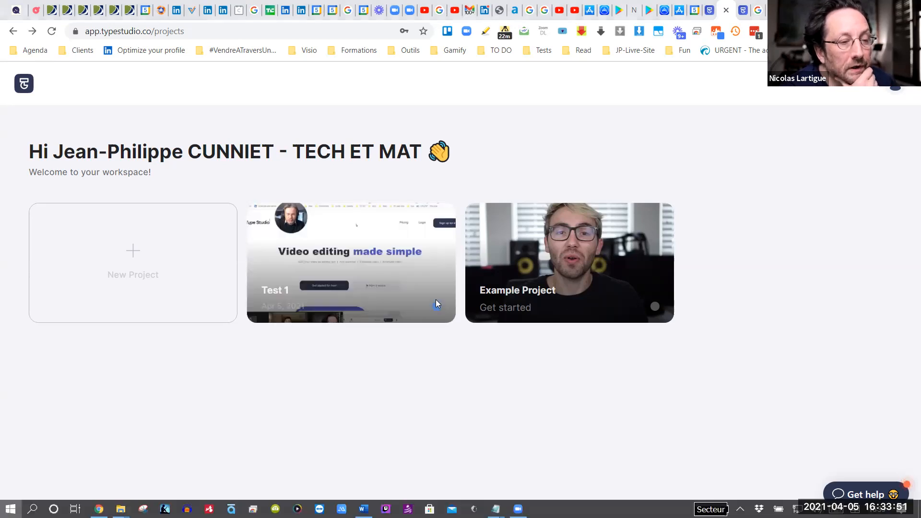
key(super)
key(super)
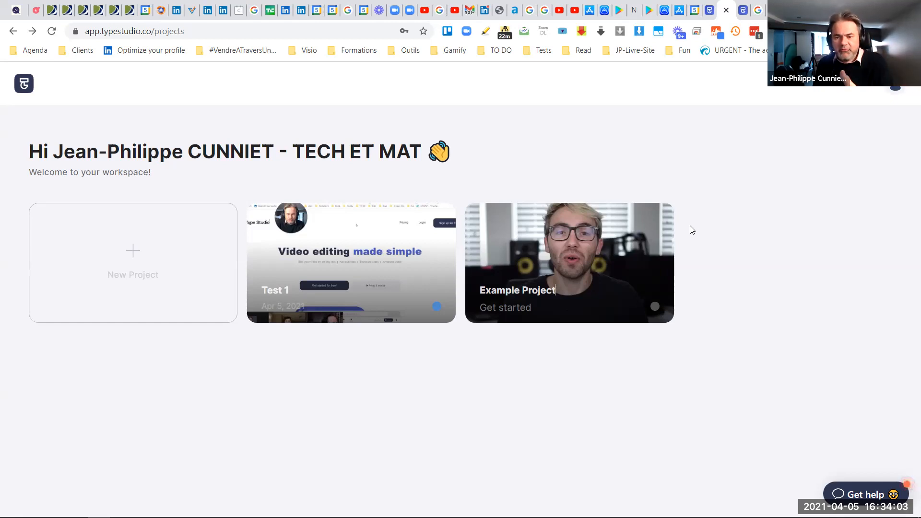
mouse_move(647, 267)
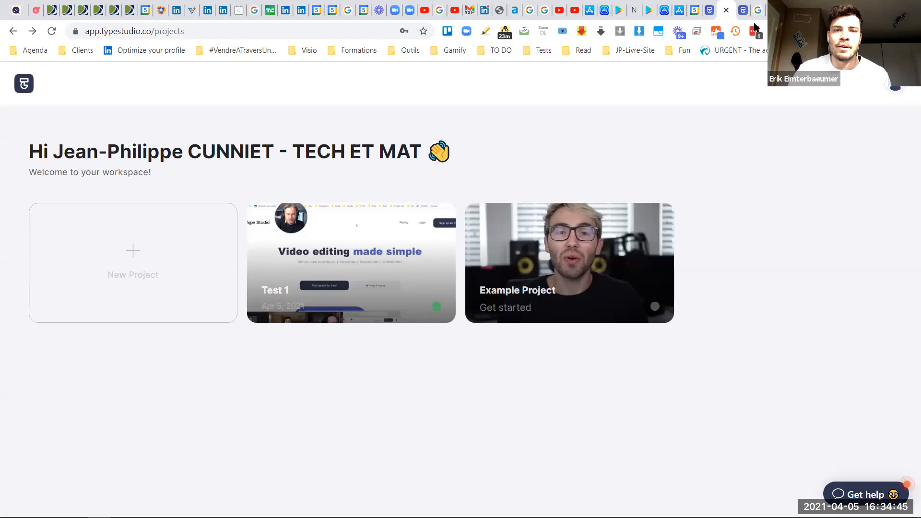
Open Google Photos in a new browser tab and switch it to the other Google account
key(ctrl+t)
text(ph)
key(Return)
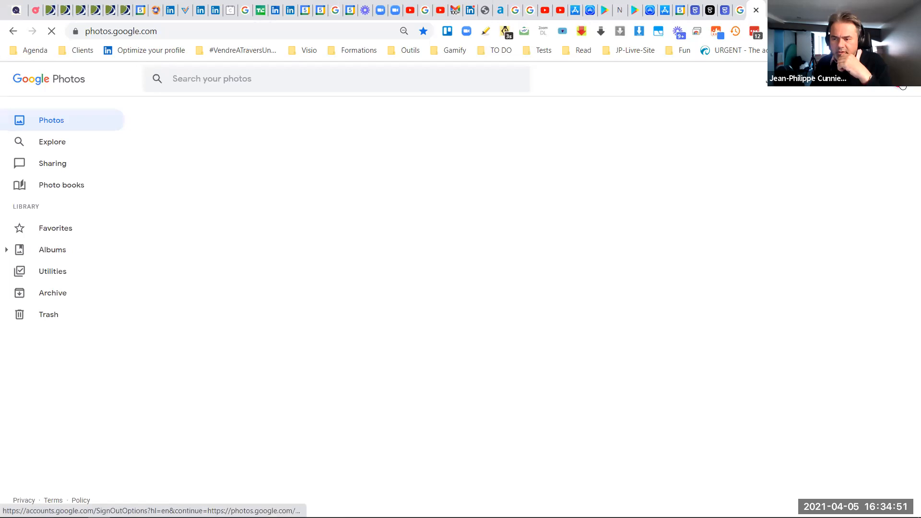
click(903, 85)
click(787, 257)
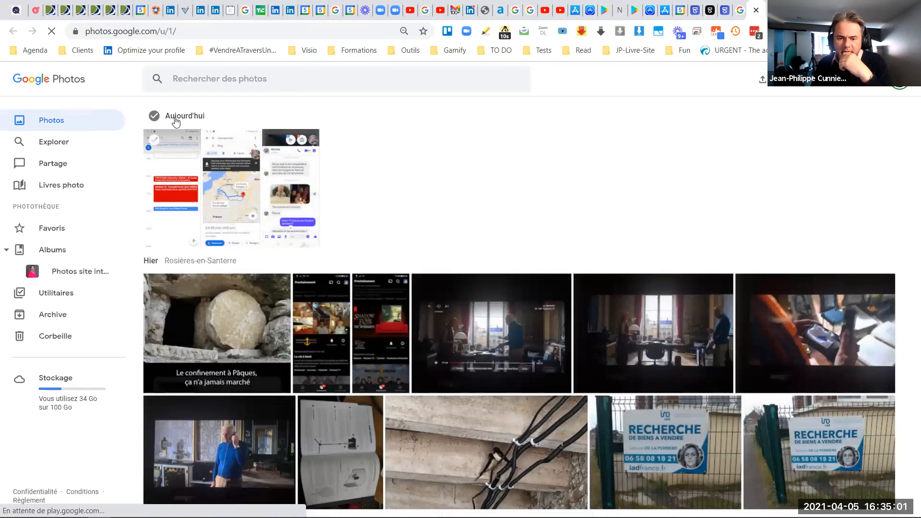
click(164, 32)
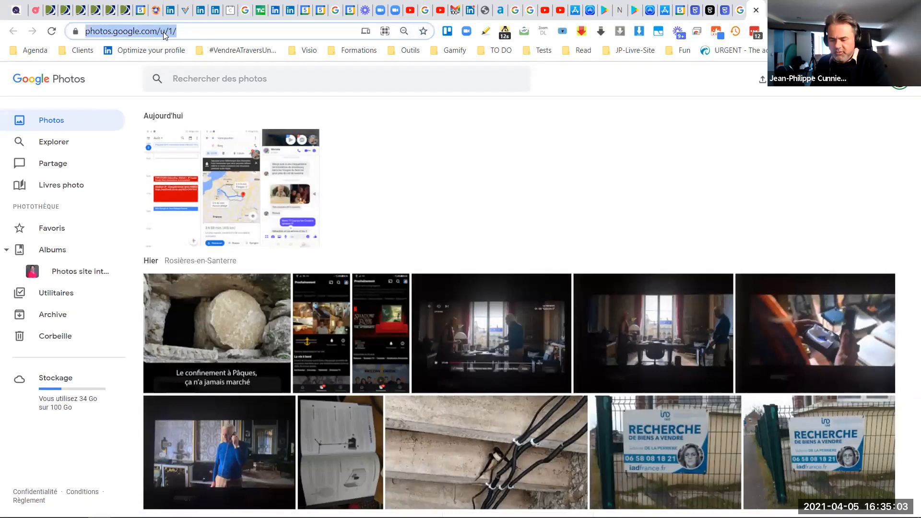
key(Return)
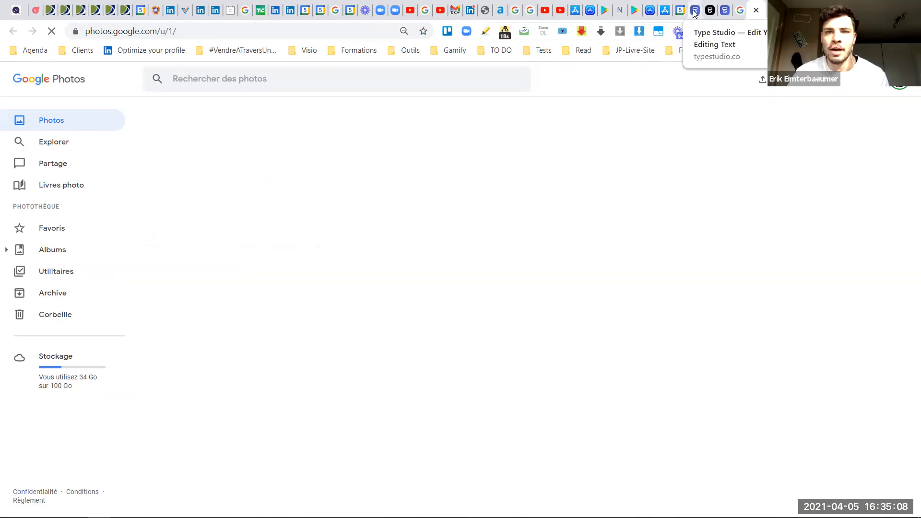
Return to the Type Studio projects overview and open the rendered result of Test 1
click(694, 10)
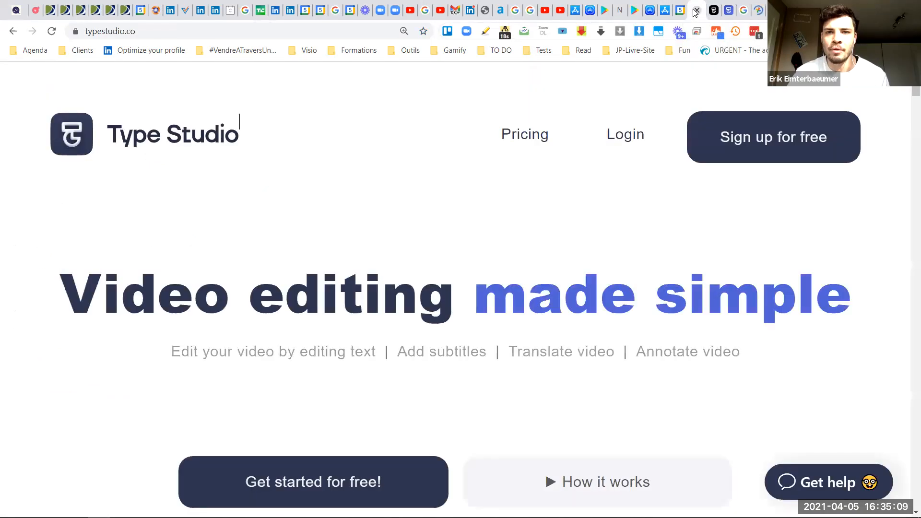
click(713, 11)
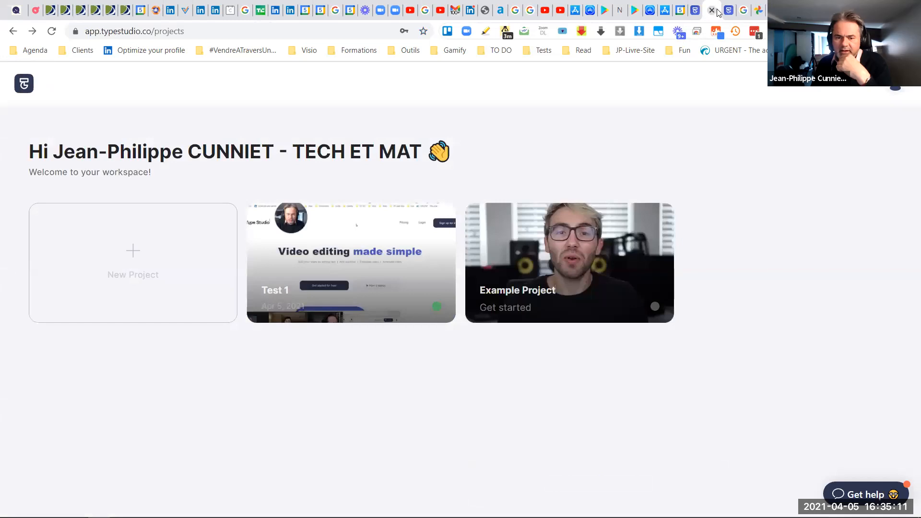
click(728, 10)
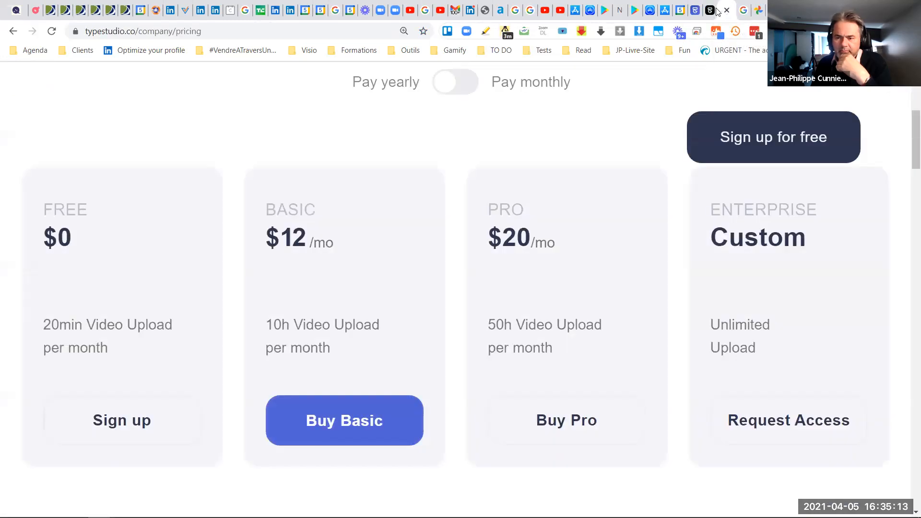
click(715, 11)
mouse_move(369, 291)
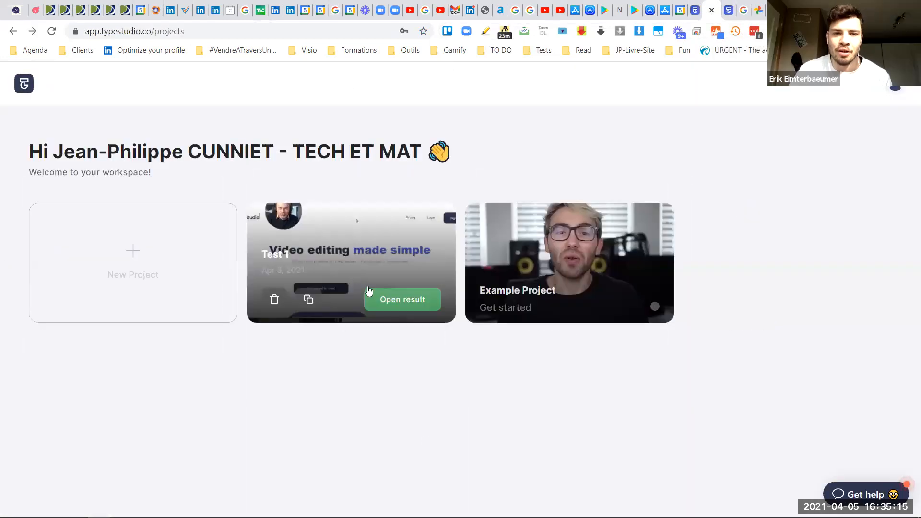
click(393, 301)
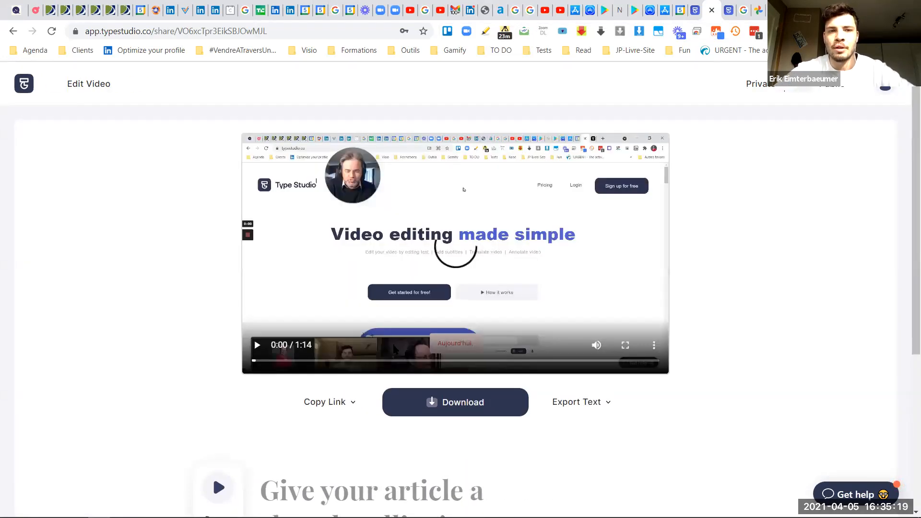
Set the headline of the article under the rendered video to "Nouvel article de blog"
scroll(366, 424, down, 3)
scroll(367, 424, down, 3)
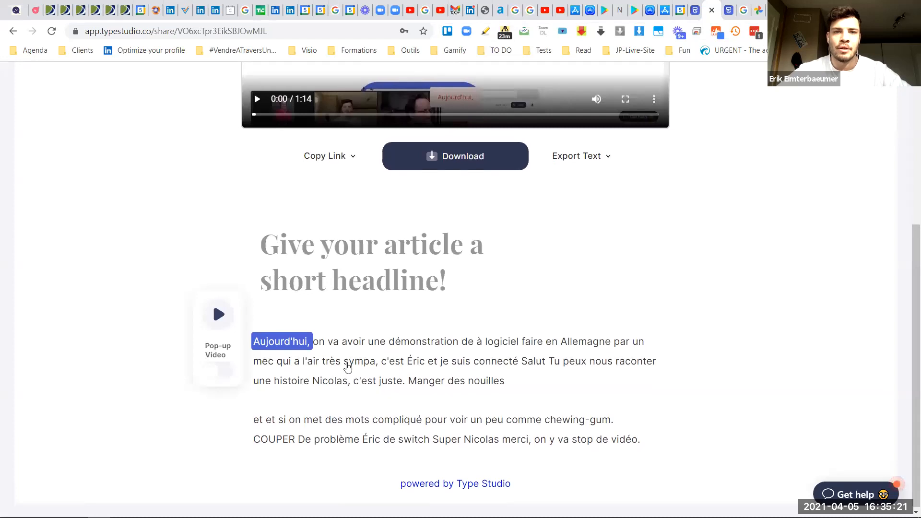
scroll(342, 359, up, 3)
scroll(342, 359, down, 3)
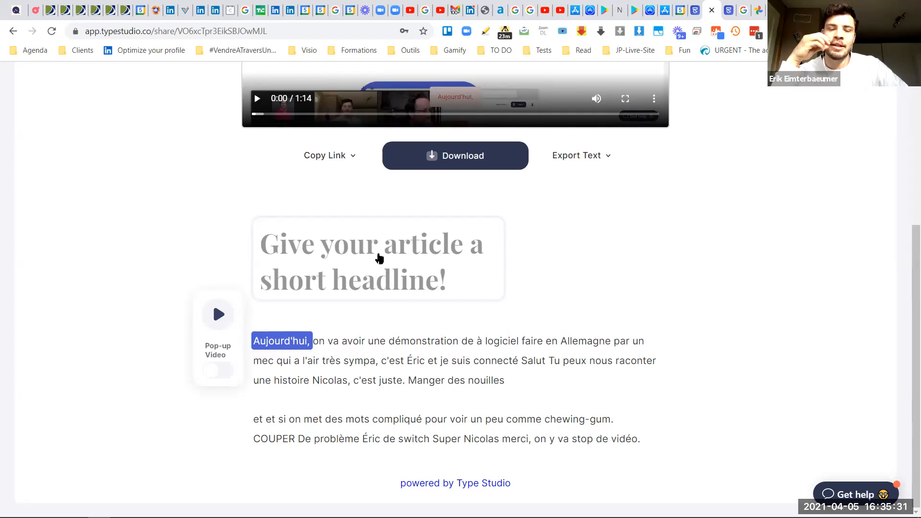
click(379, 259)
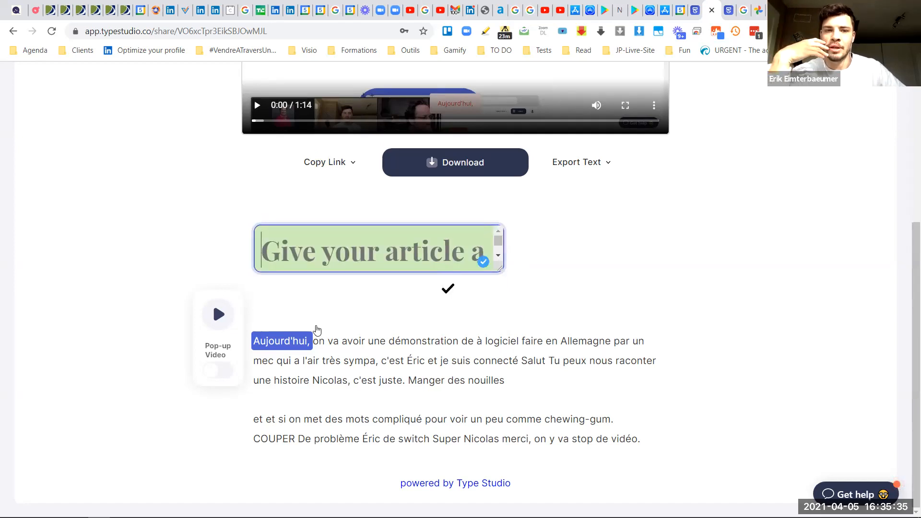
text(Nouvel article de )
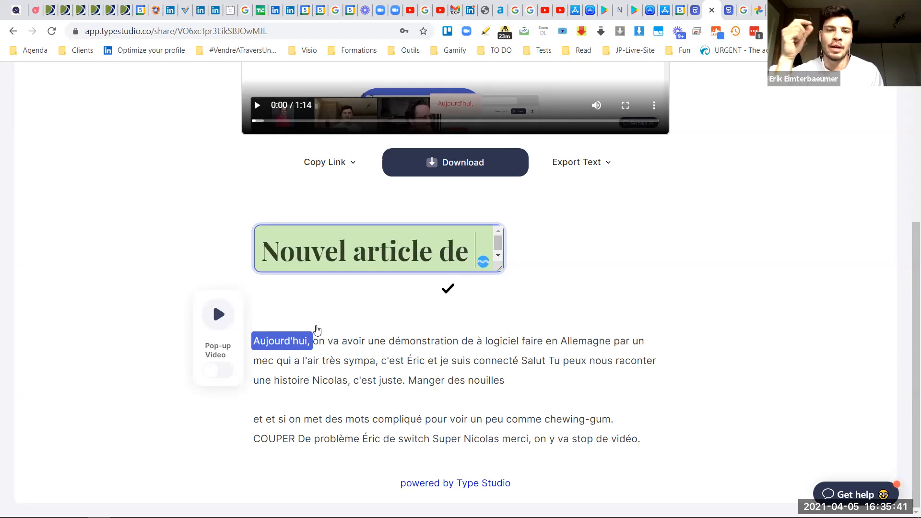
text(blog)
click(557, 254)
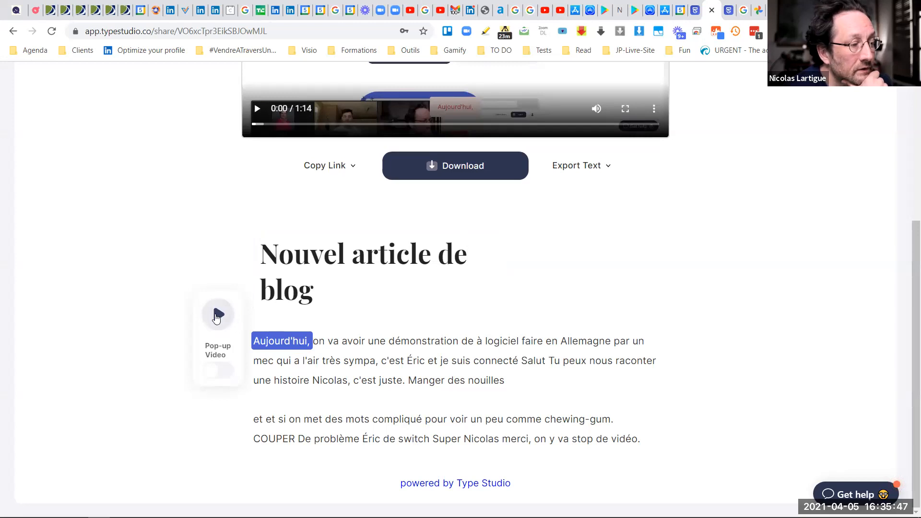
Play the start of the rendered video from the article's player to check the subtitles, and pause it
click(217, 315)
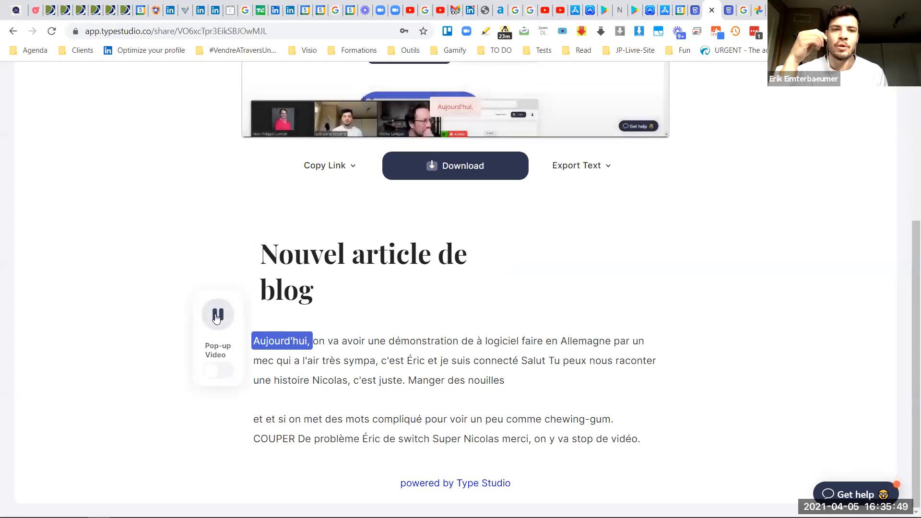
scroll(336, 307, up, 5)
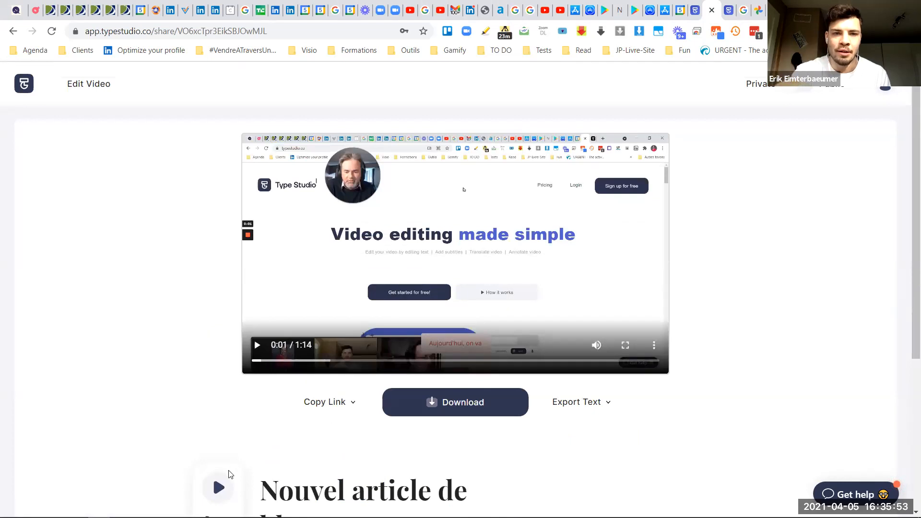
click(219, 488)
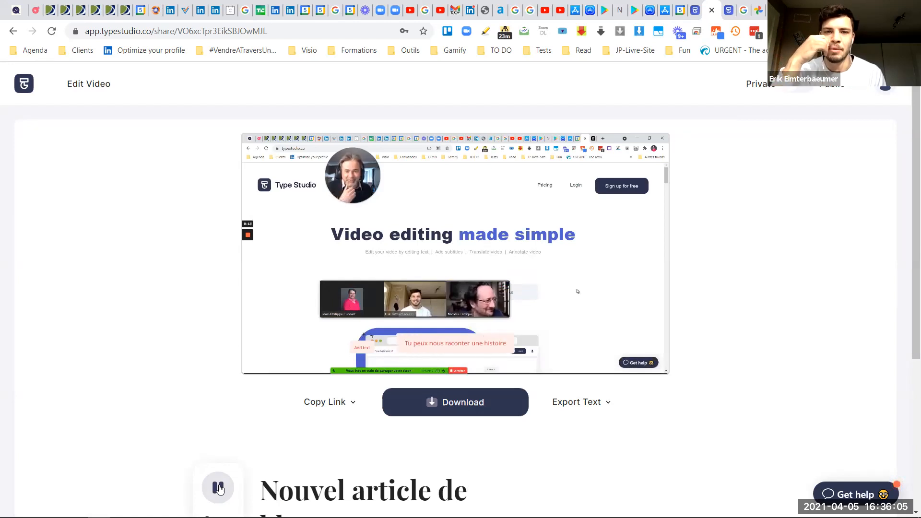
click(219, 488)
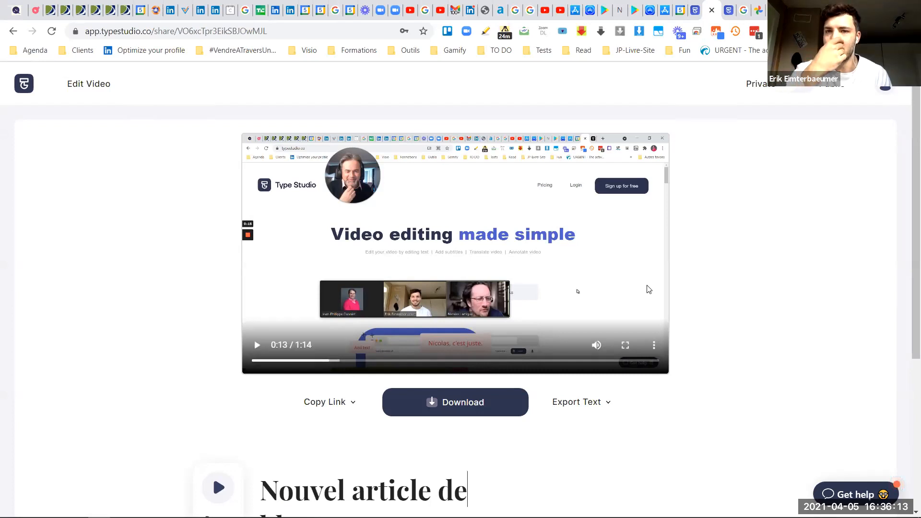
Switch the rendered video's share page to public and copy its share link
click(802, 89)
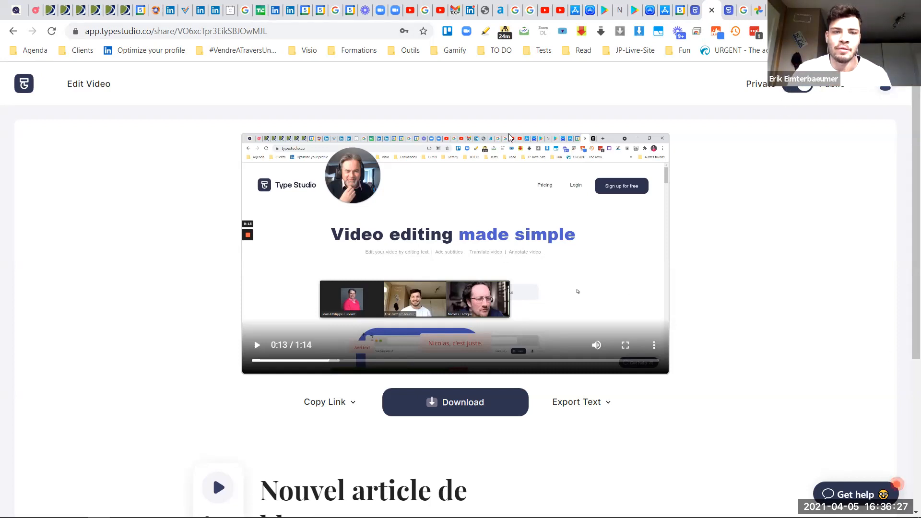
click(319, 402)
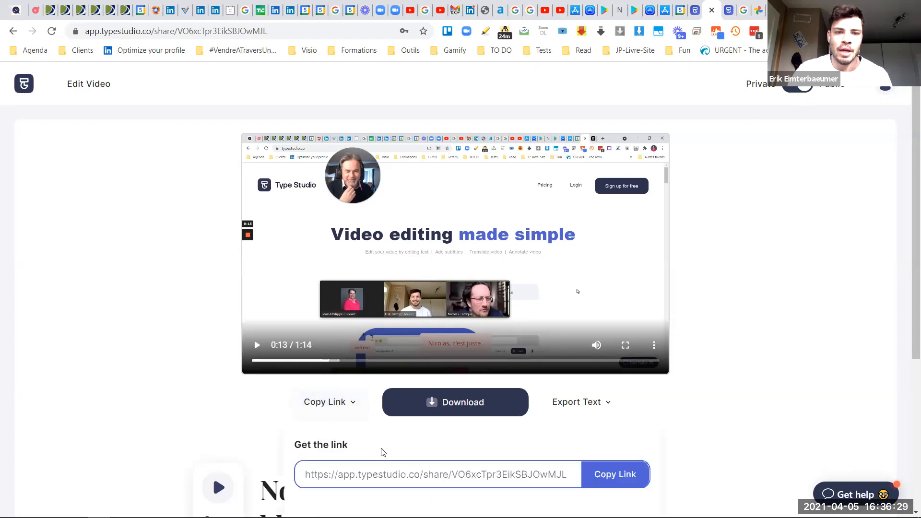
scroll(619, 377, down, 3)
click(616, 358)
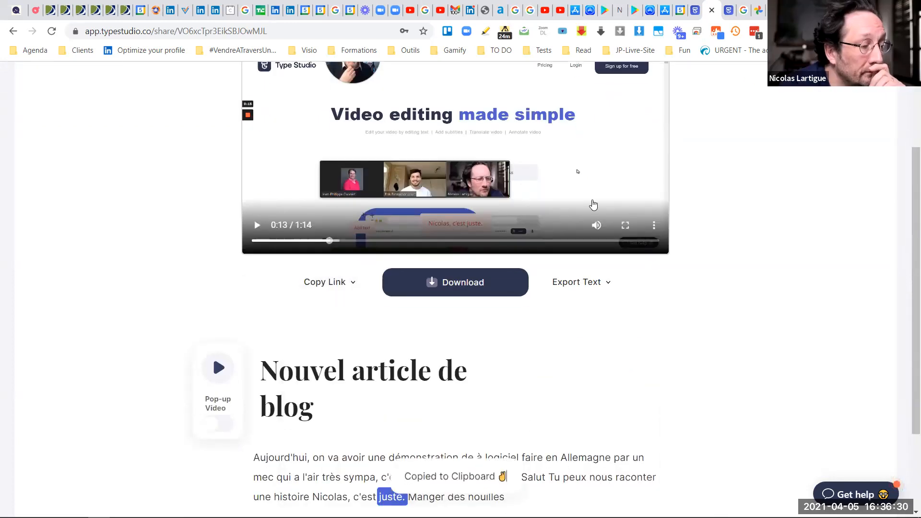
Start a new message in Gmail and paste the copied share link into its body
click(453, 10)
click(93, 143)
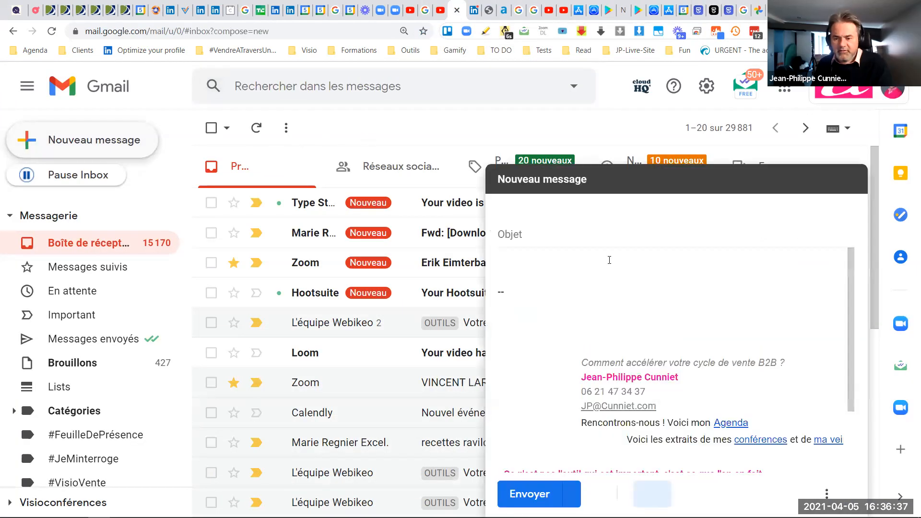
click(603, 277)
key(ctrl+v)
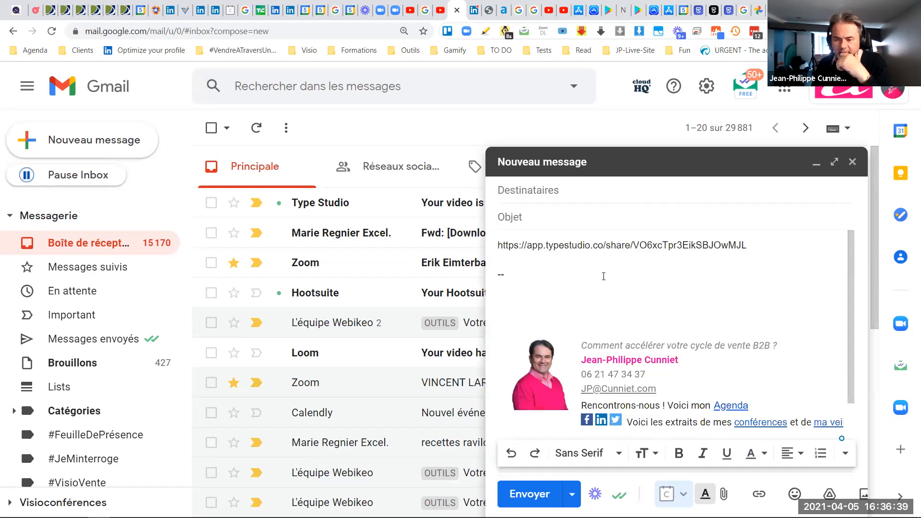
key(Return)
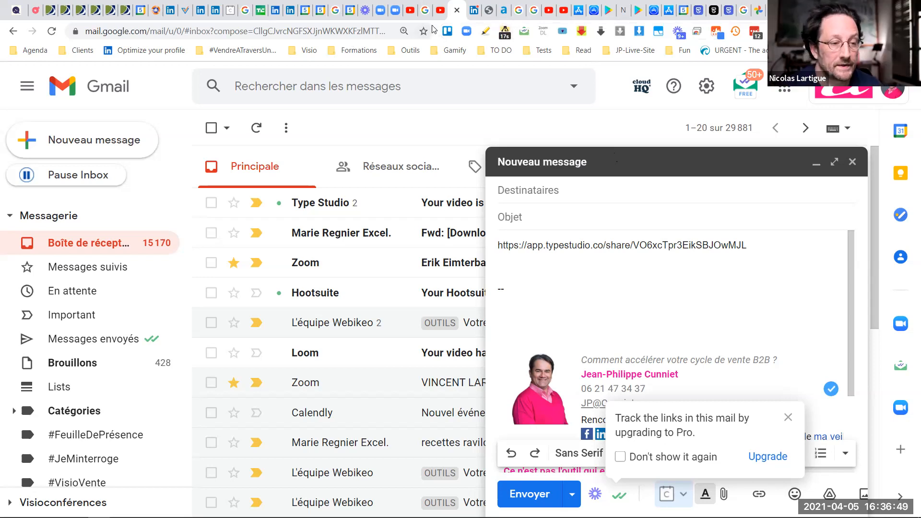
Leave Gmail and return to the Type Studio share page of the rendered video
click(457, 10)
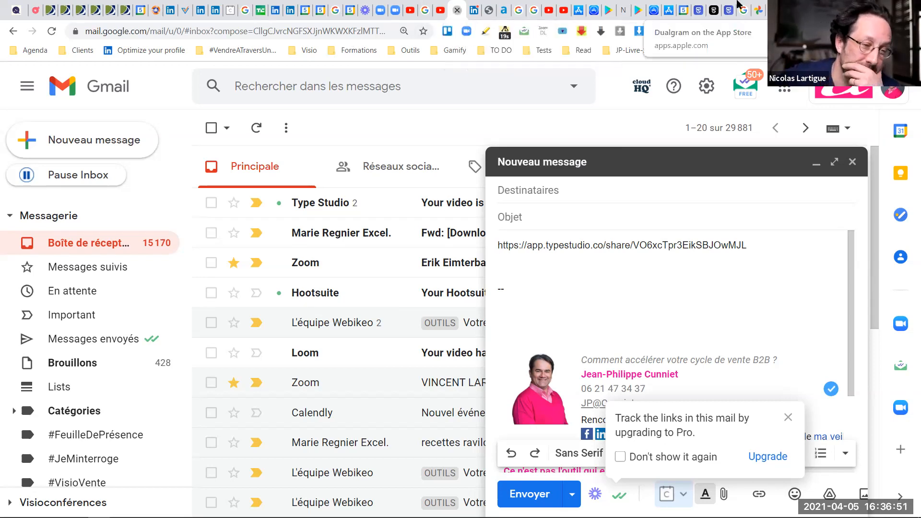
click(706, 14)
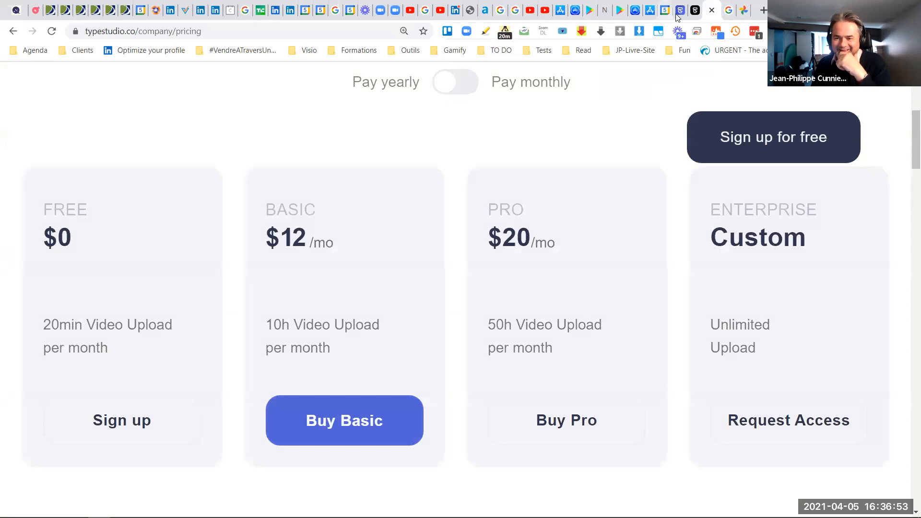
click(695, 15)
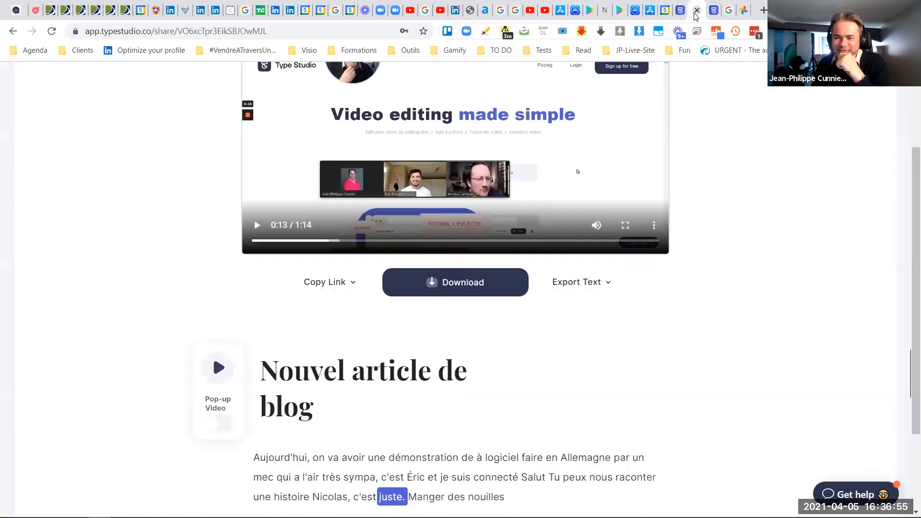
Open the video's link and embed options and copy the embed snippet with Show text enabled
scroll(677, 299, up, 3)
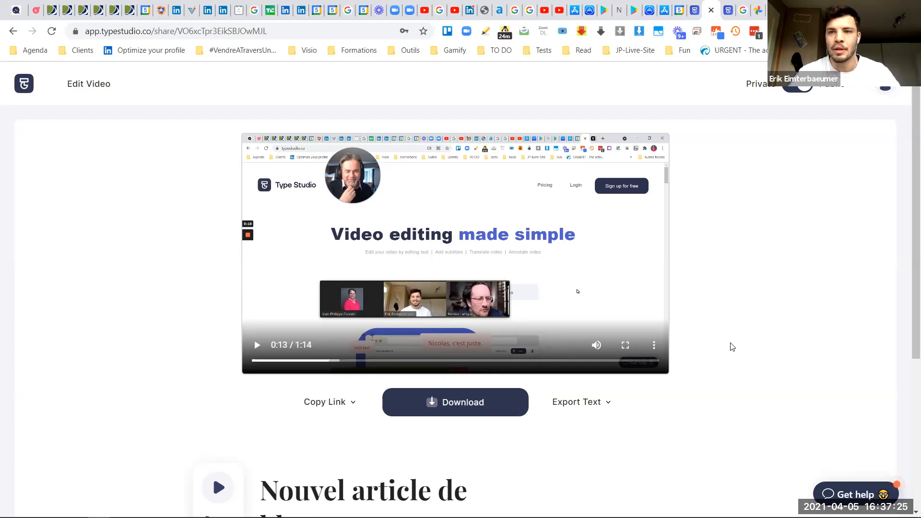
scroll(733, 348, down, 5)
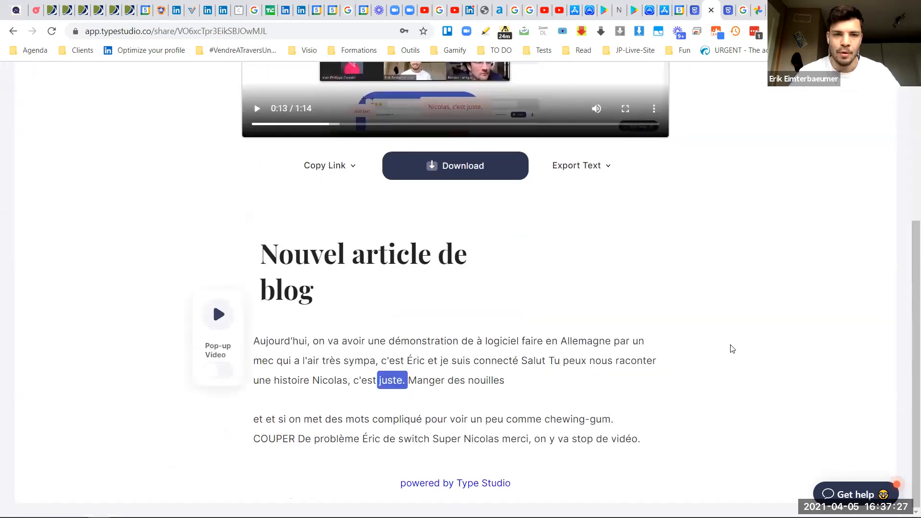
scroll(732, 348, up, 5)
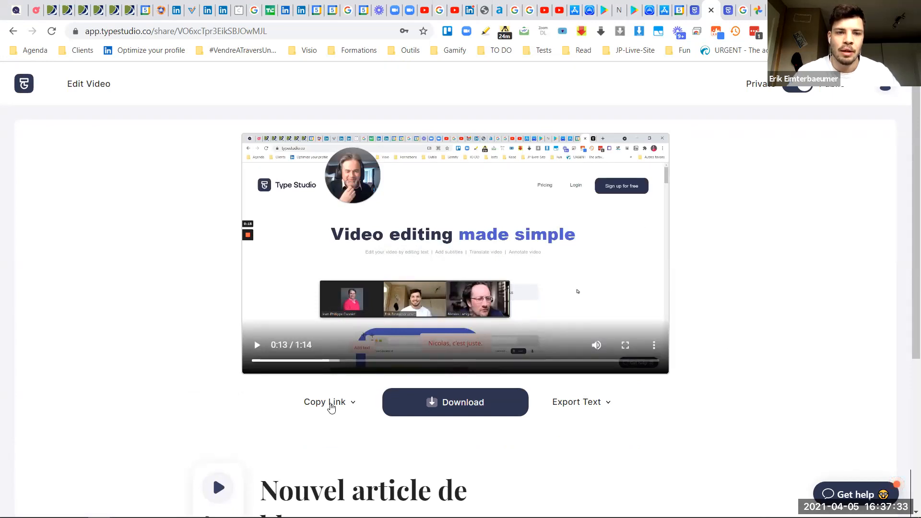
click(329, 402)
scroll(344, 378, down, 4)
scroll(578, 308, down, 1)
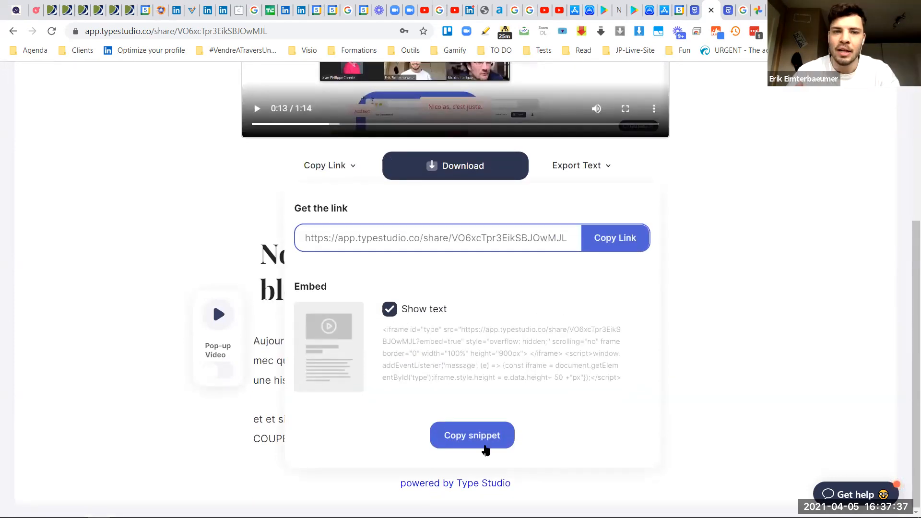
click(437, 367)
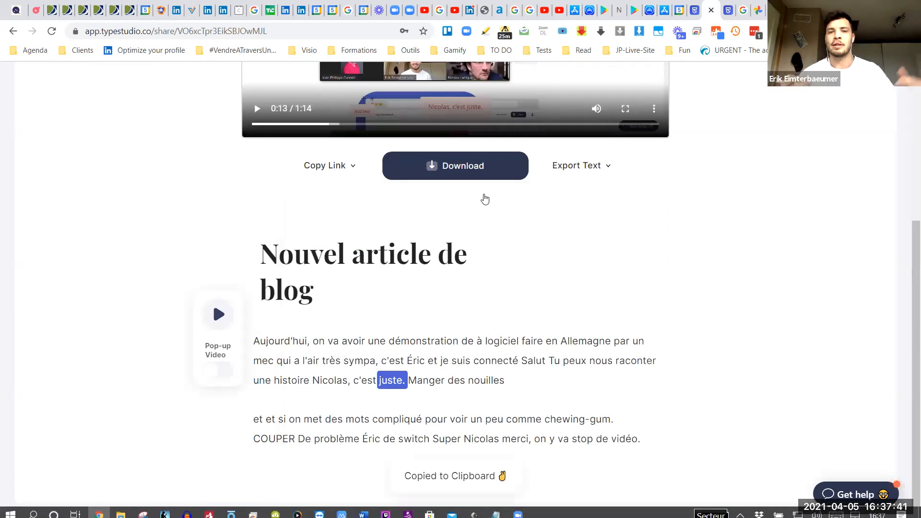
Paste the embed snippet into a new blank Word document to view the code, and close the document without saving
key(super)
text(word)
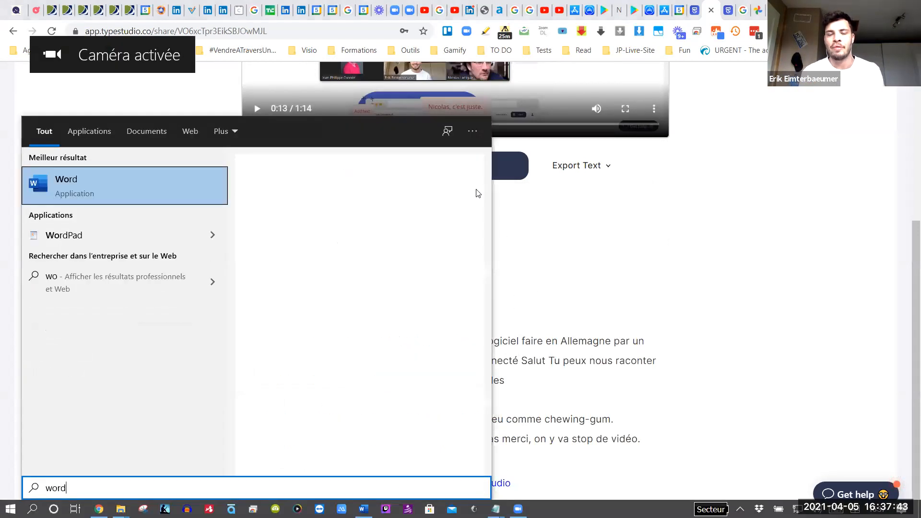
click(195, 191)
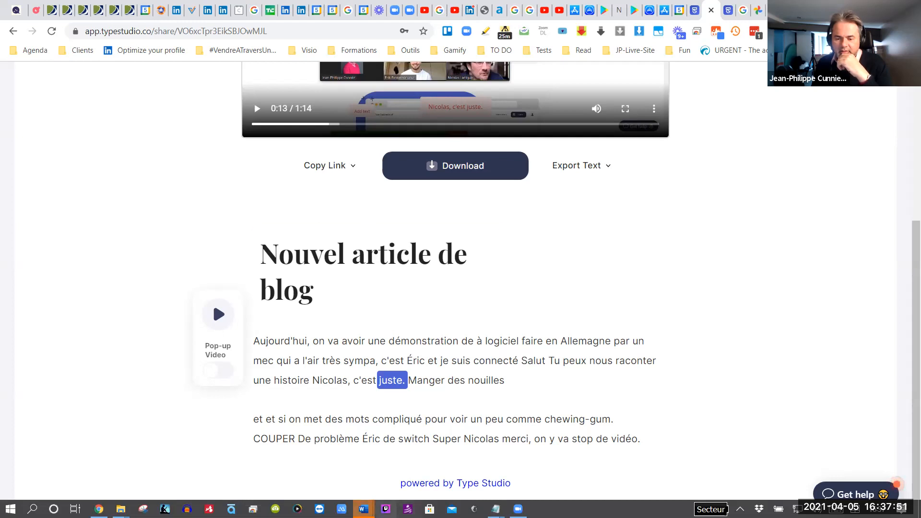
mouse_move(363, 508)
click(389, 441)
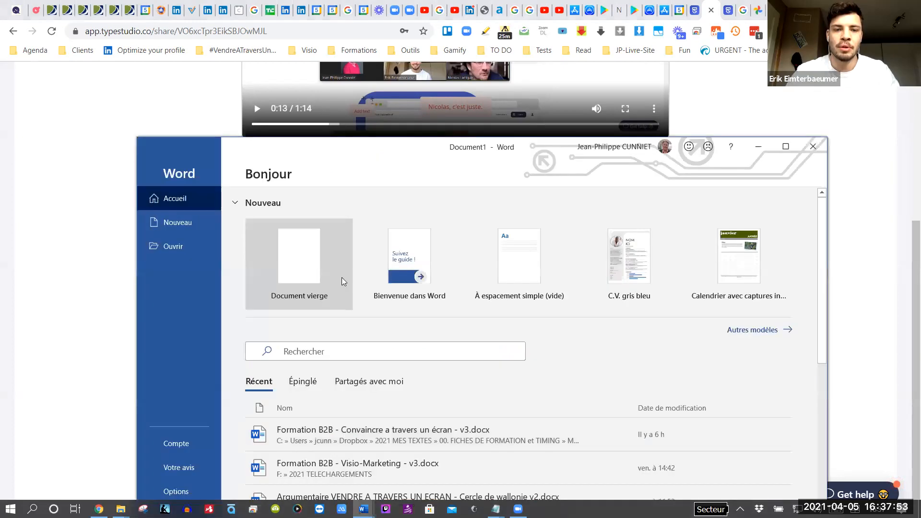
click(298, 251)
key(ctrl+v)
scroll(365, 322, up, 2)
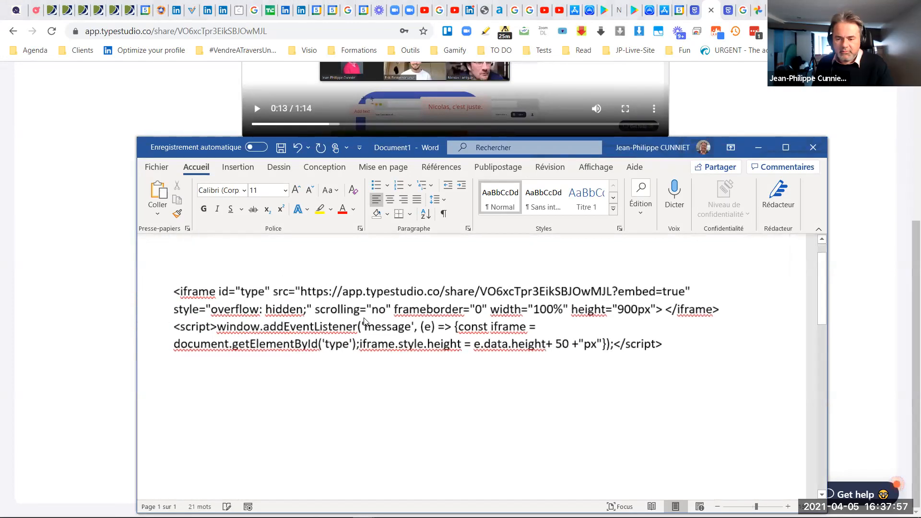
click(813, 147)
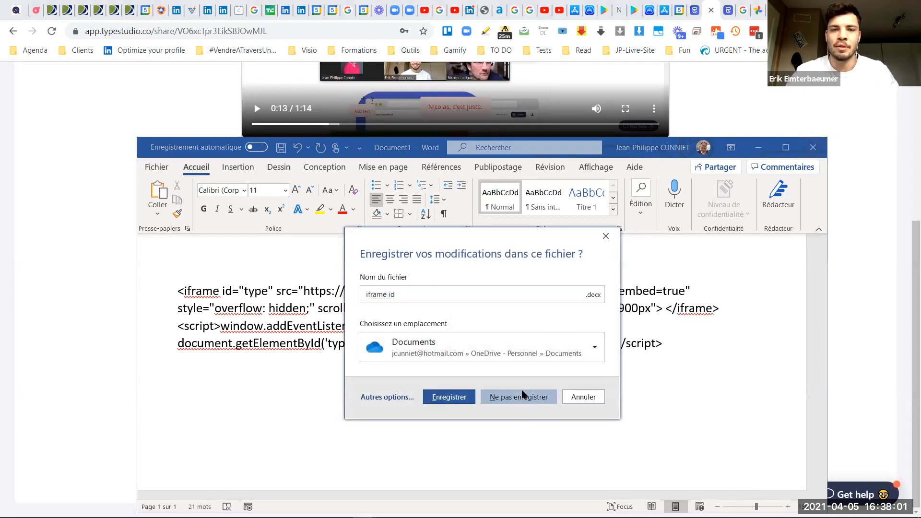
click(523, 395)
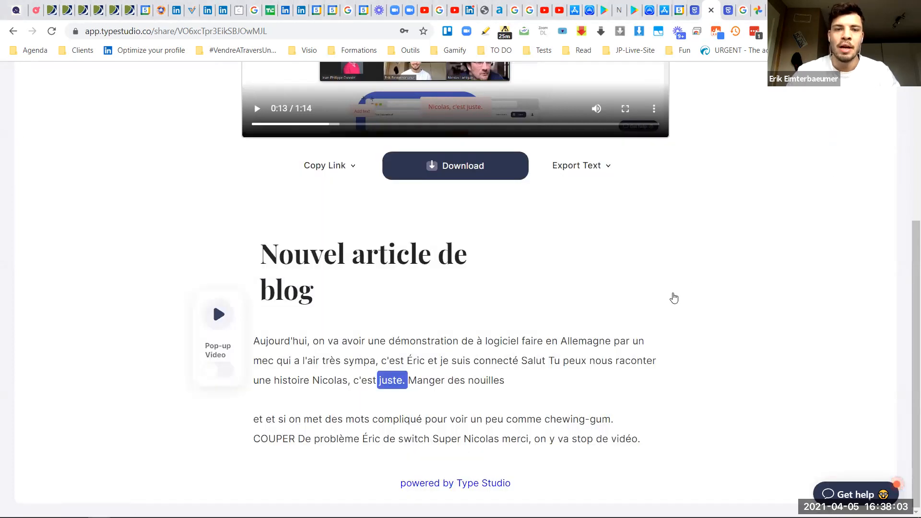
Jump the video to the words "de" in the article's first line and "un" in its second paragraph
scroll(670, 296, up, 3)
scroll(671, 294, up, 1)
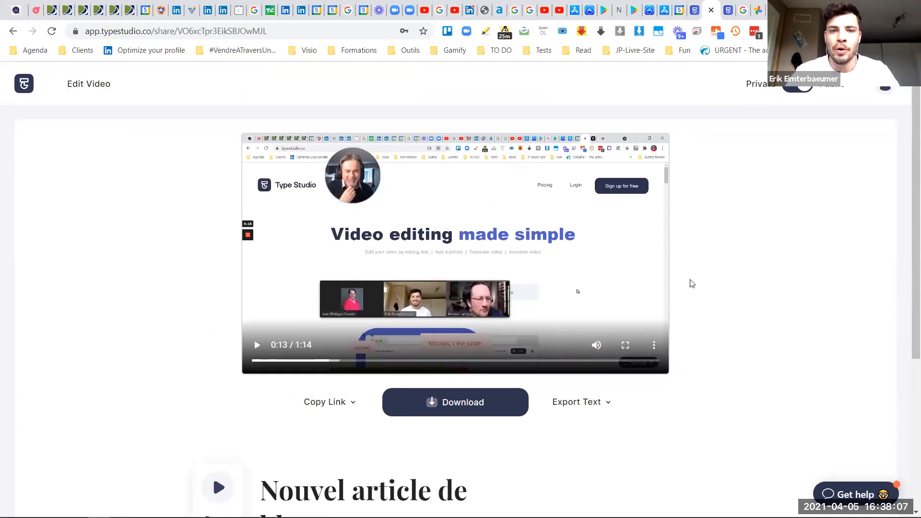
scroll(428, 381, down, 4)
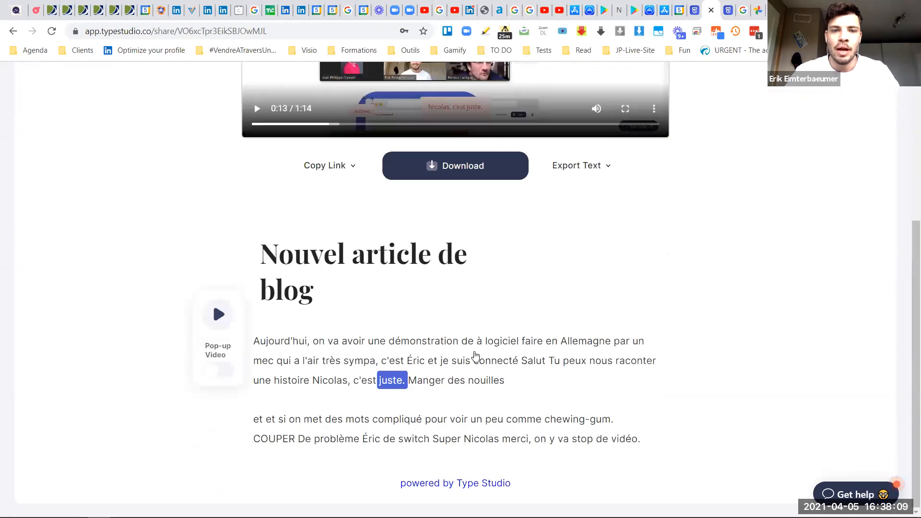
click(473, 343)
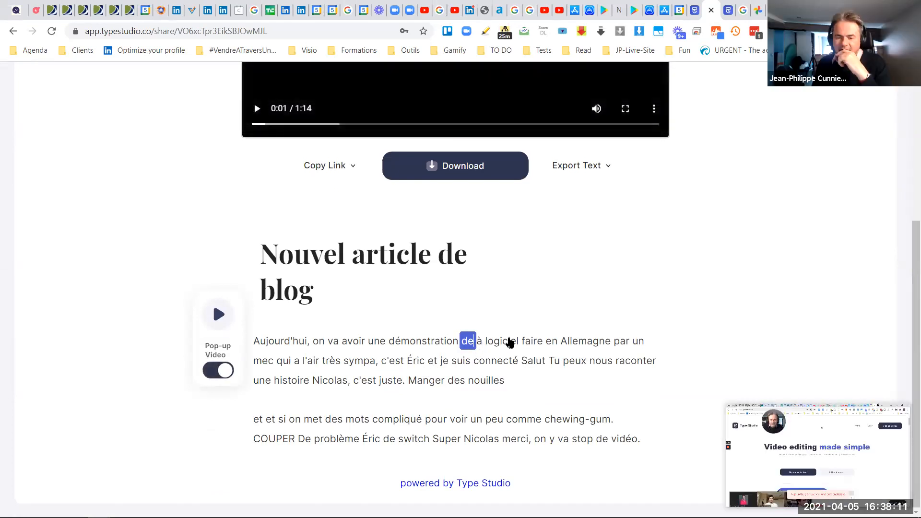
scroll(474, 324, up, 2)
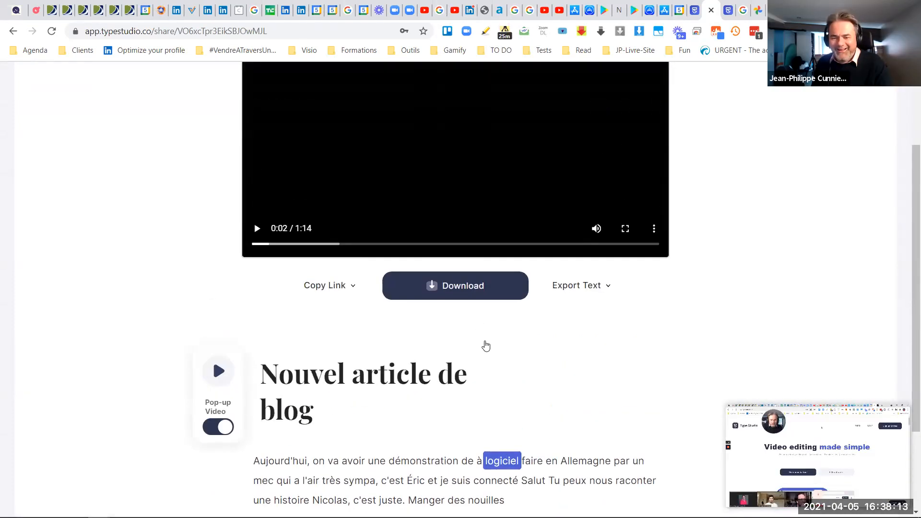
ctrl+scroll(483, 336, down, 3)
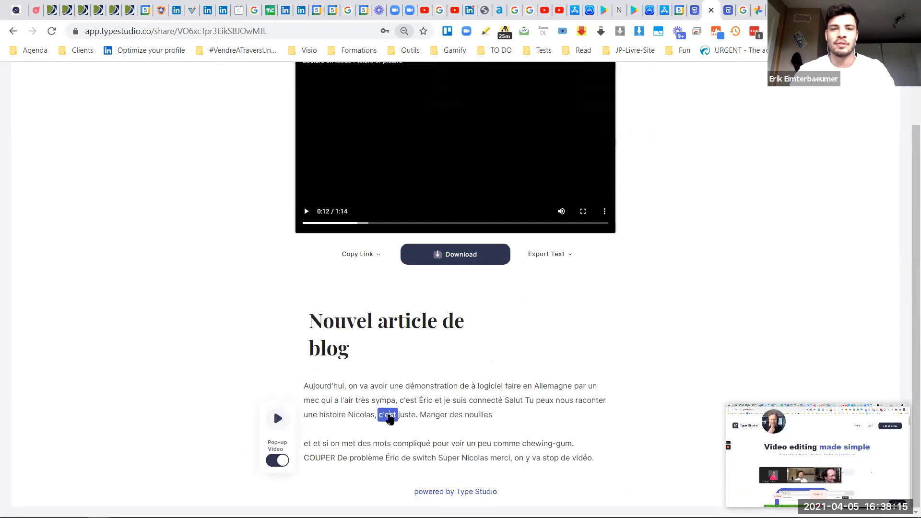
click(472, 444)
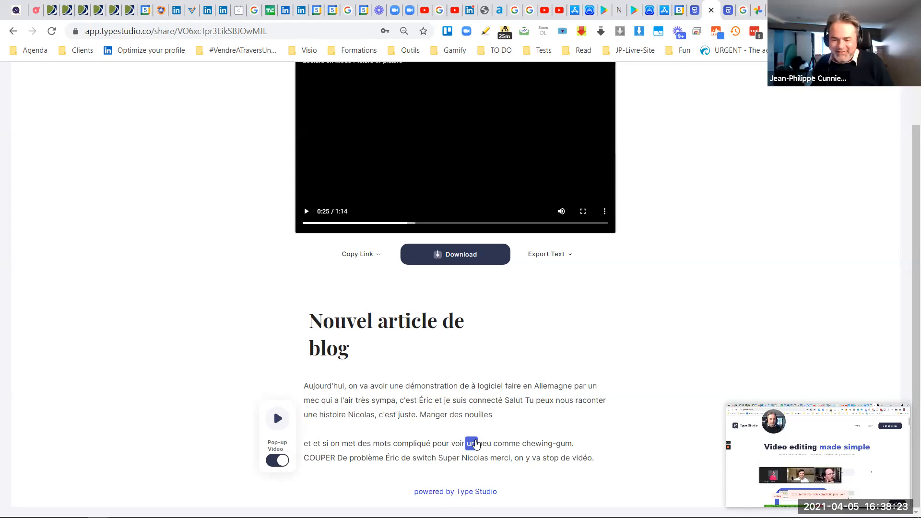
Jump the video to "et" at the second paragraph's start, and to "Salut" and "nous" in the first paragraph
click(308, 448)
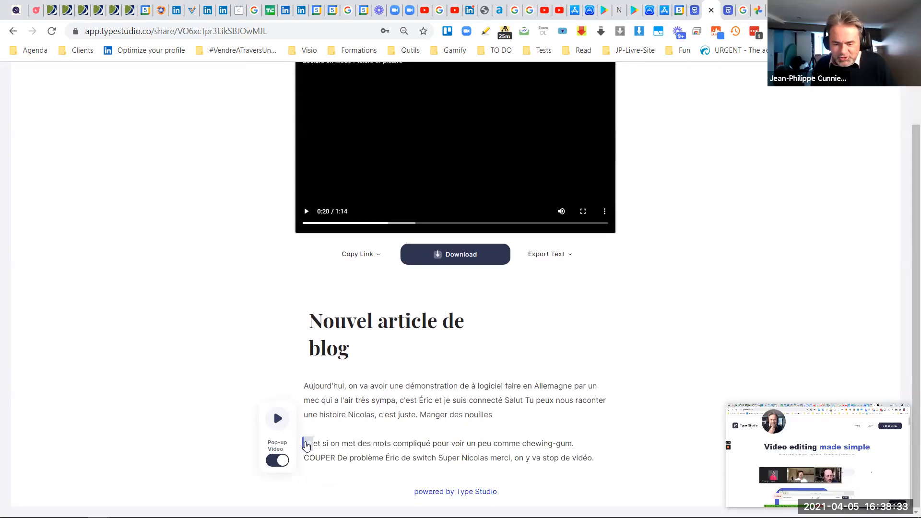
triple_click(307, 444)
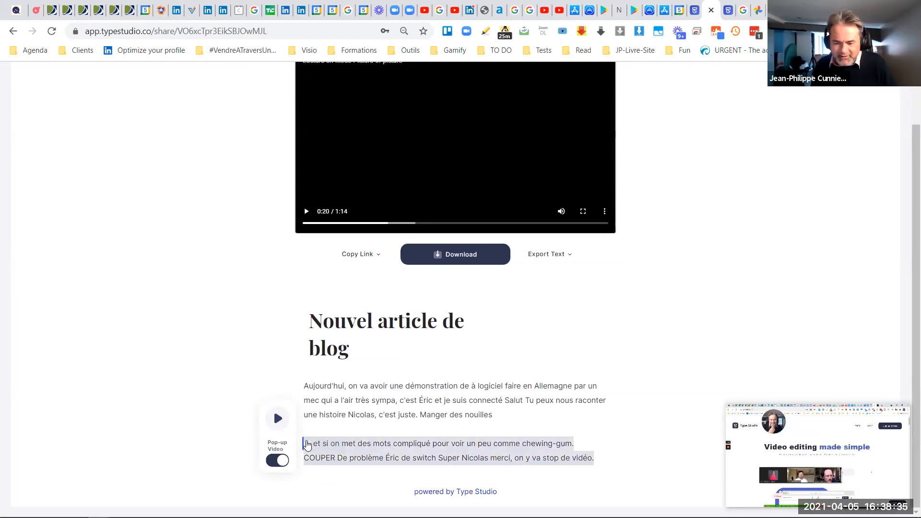
click(308, 444)
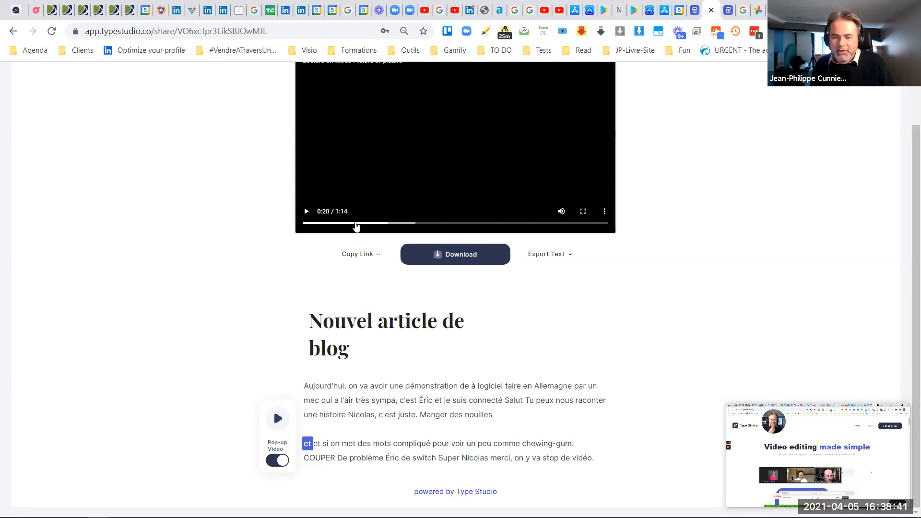
click(407, 400)
click(509, 402)
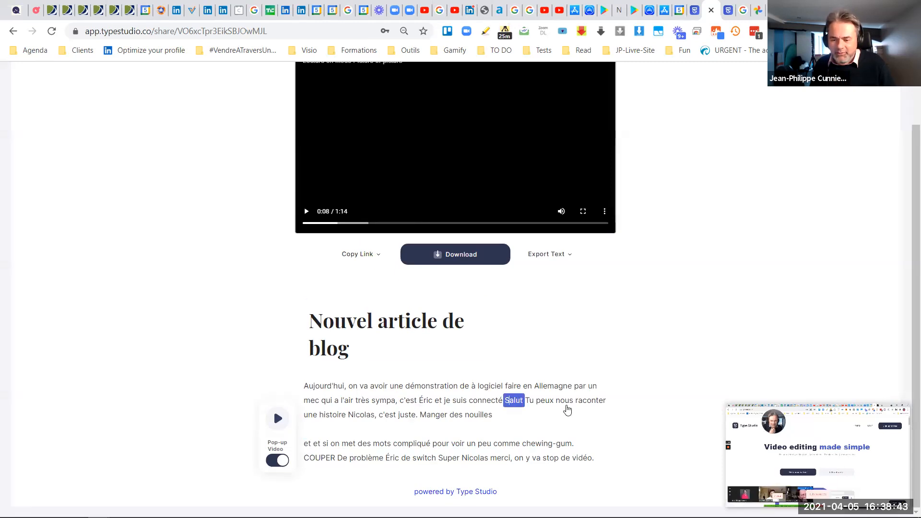
click(559, 406)
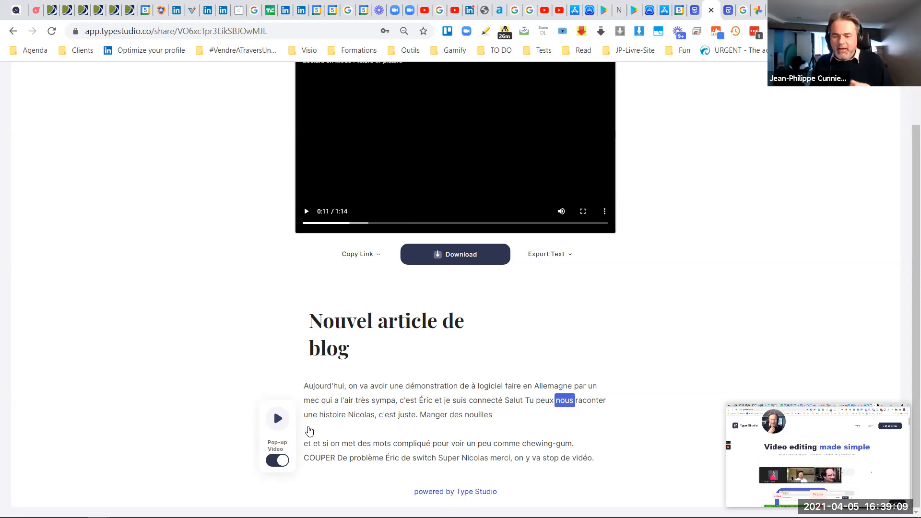
Copy the article's title and both paragraphs from the share page, and switch to the open Word window
drag(292, 318, 602, 469)
key(ctrl+c)
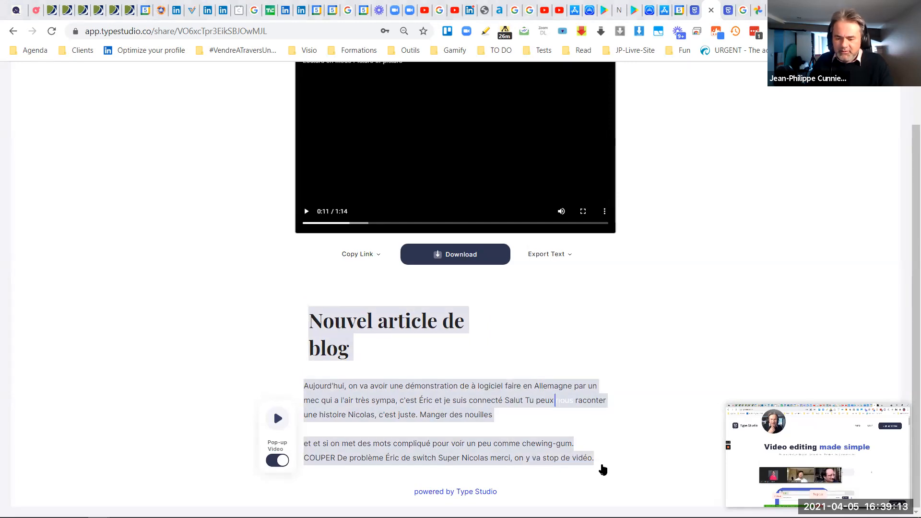
key(super+Tab)
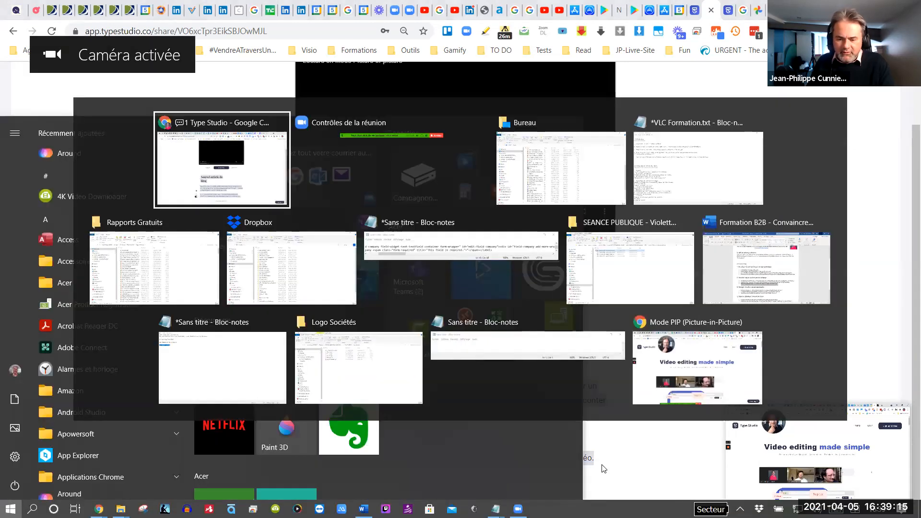
key(Right)
key(Right)
key(Right)
key(Right)
key(Right)
key(Right)
key(Right)
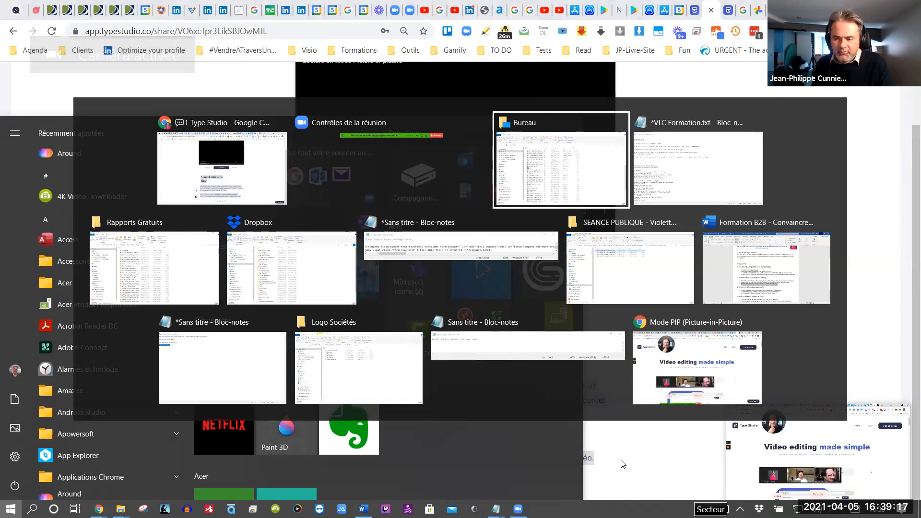
key(Right)
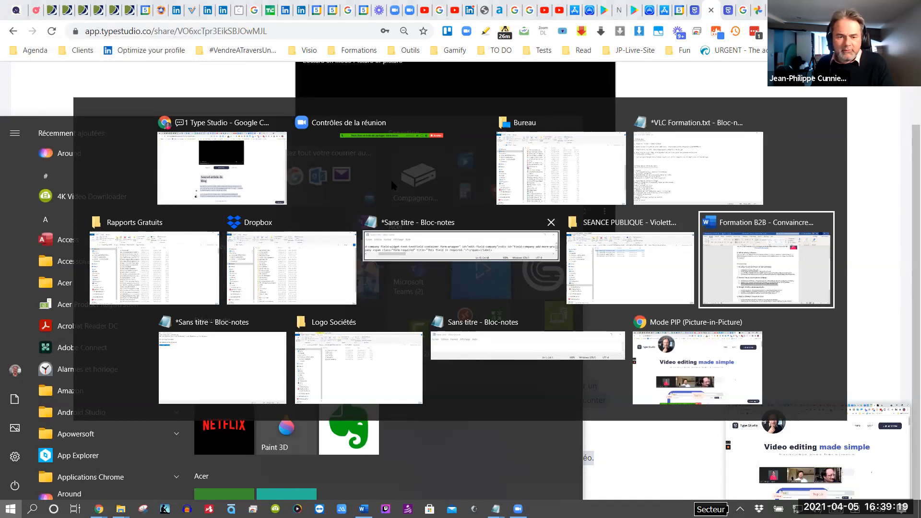
key(Return)
Create a new blank Word document and paste the copied article into it
click(15, 38)
click(29, 85)
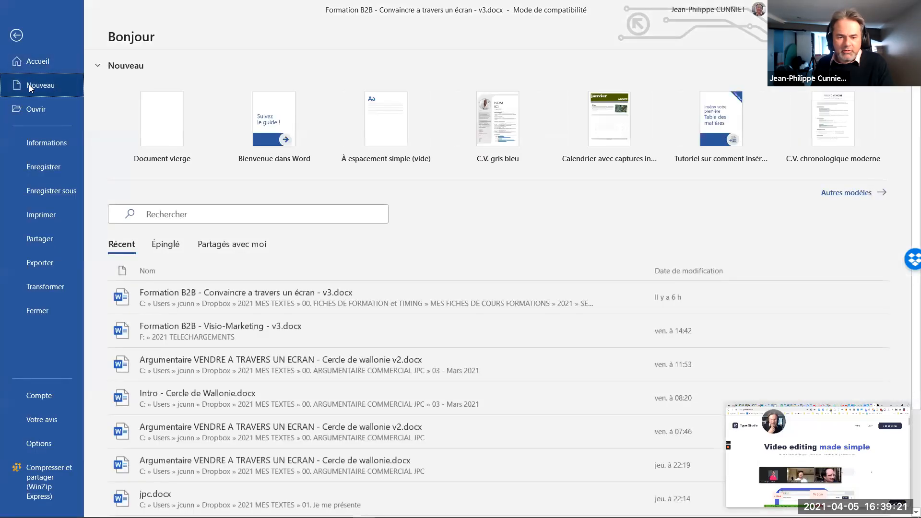
click(158, 122)
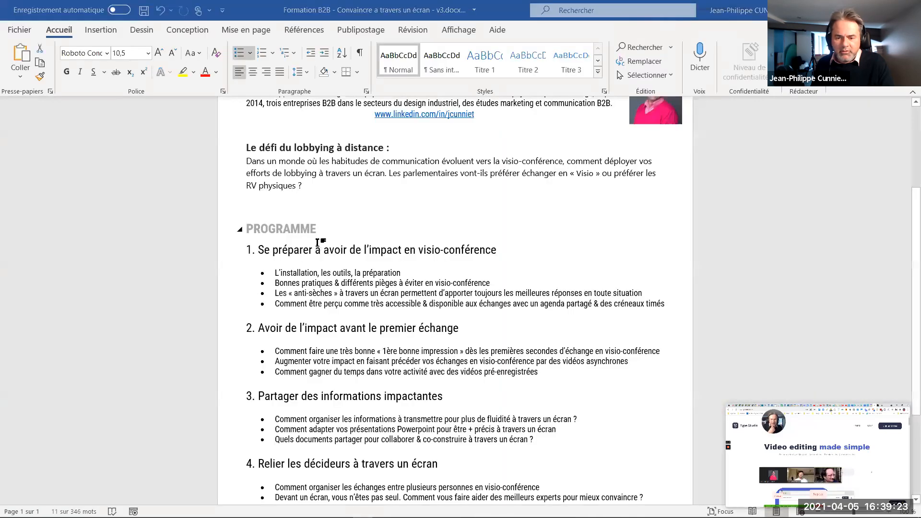
key(ctrl+v)
Split the article's first paragraph before "Salut" so that word starts a new line
click(653, 301)
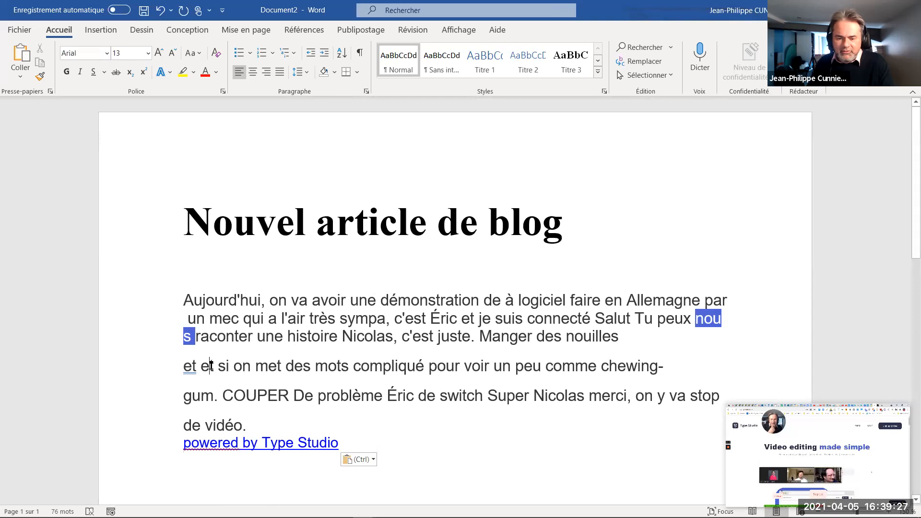
key(ctrl+Right)
key(ctrl+Right)
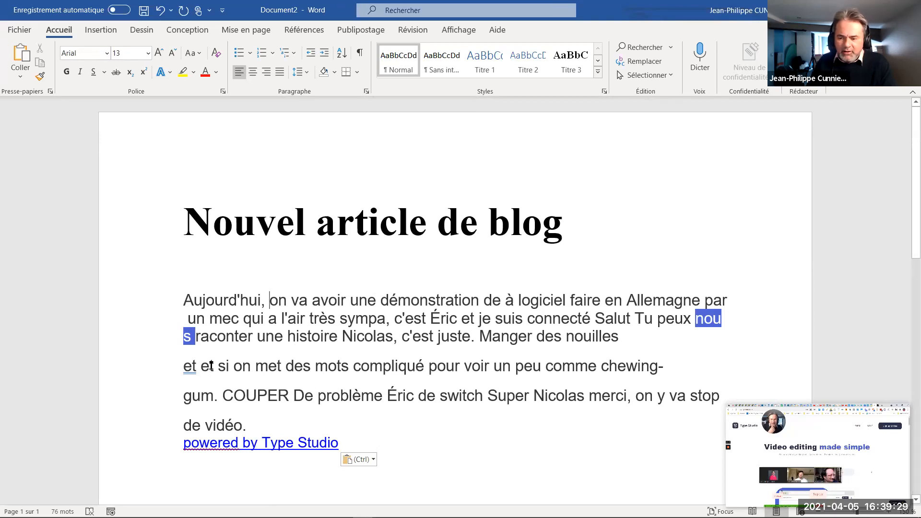
key(ctrl+Right)
key(Down)
key(ctrl+Right)
key(ctrl+Right)
key(ctrl+Right)
key(ctrl+Right)
key(ctrl+Right)
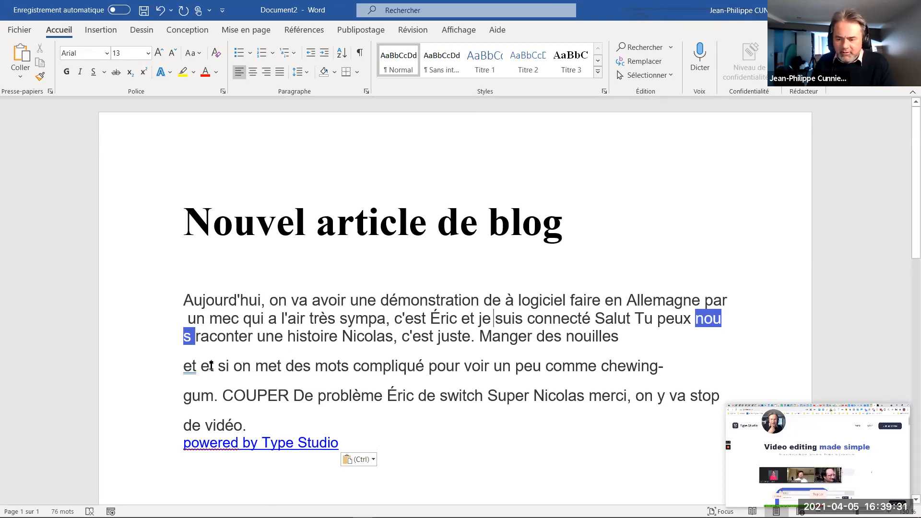
key(Return)
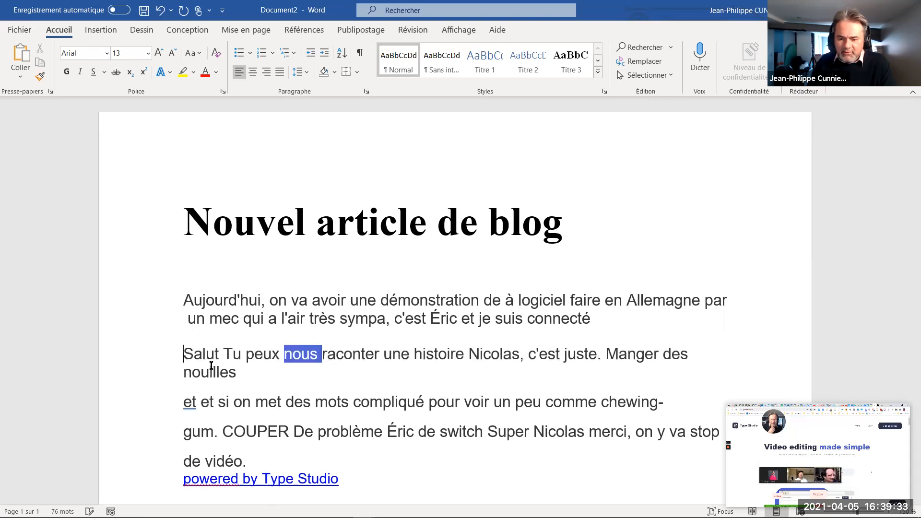
Add the heading "WHO IS TYPESTUDIO ?" on its own line above "Salut Tu peux"
text(TYPE)
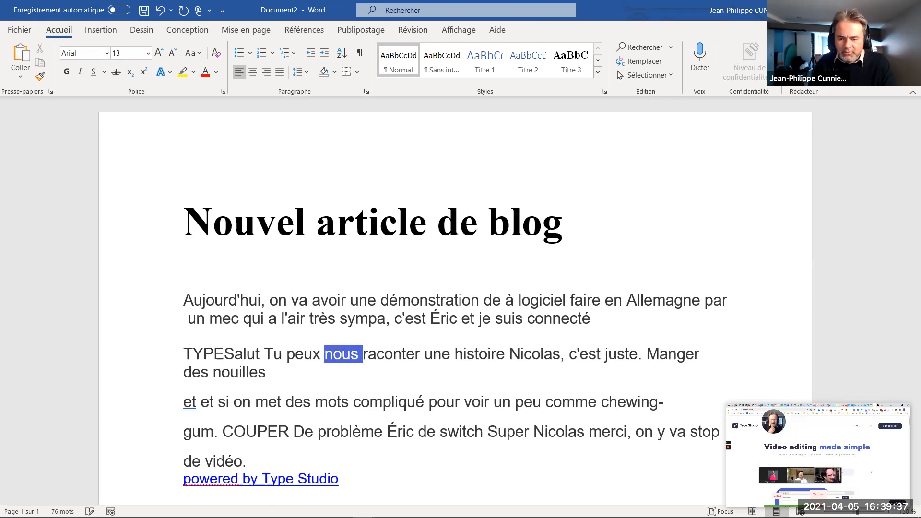
text(STUDIO)
key(Return)
text(S)
key(BackSpace)
key(Up)
text(WHO IS )
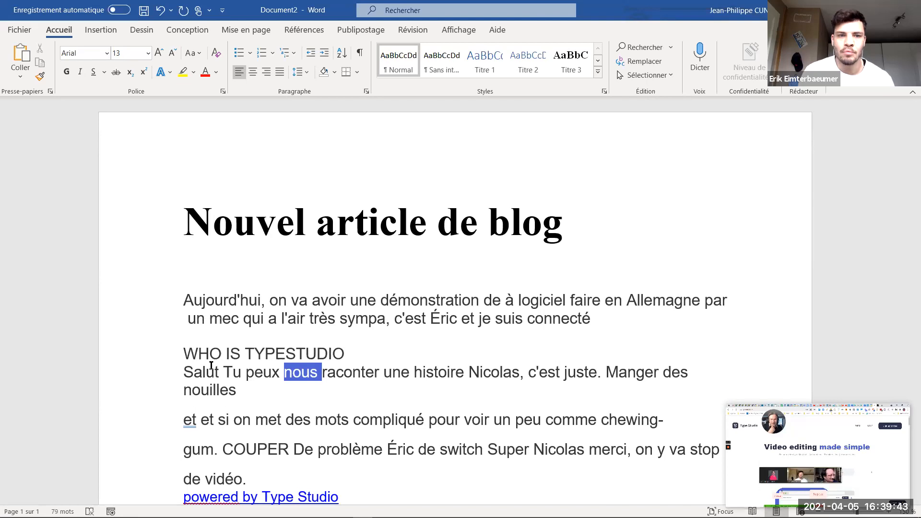
text( ?)
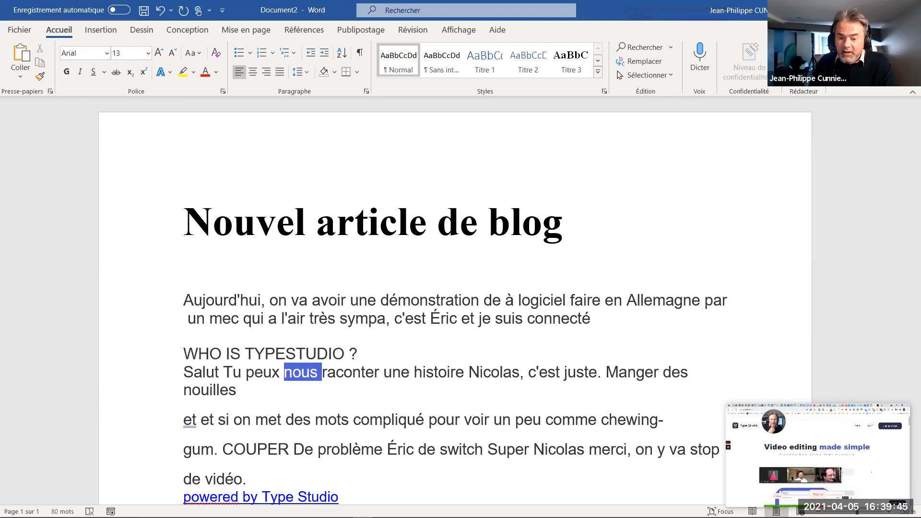
Format the "WHO IS TYPESTUDIO ?" heading as bold red text and copy it
key(shift+Home)
key(ctrl+c)
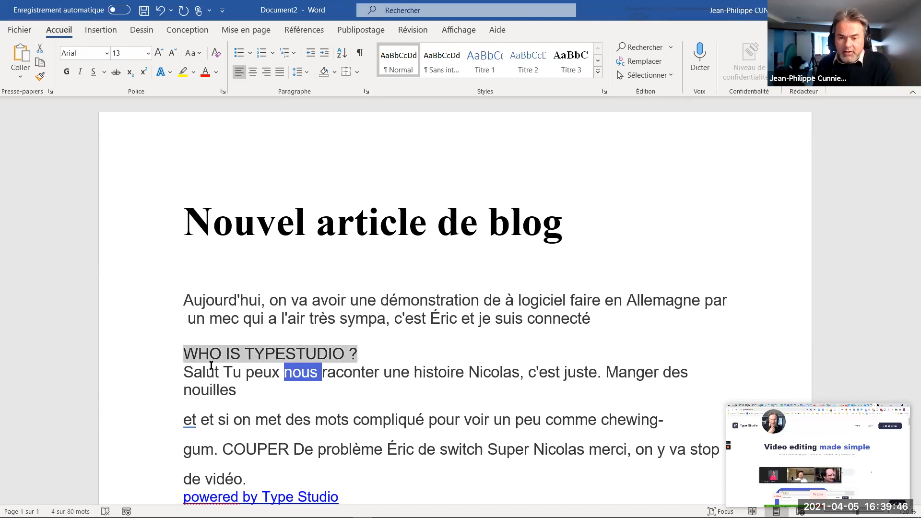
click(68, 71)
click(206, 72)
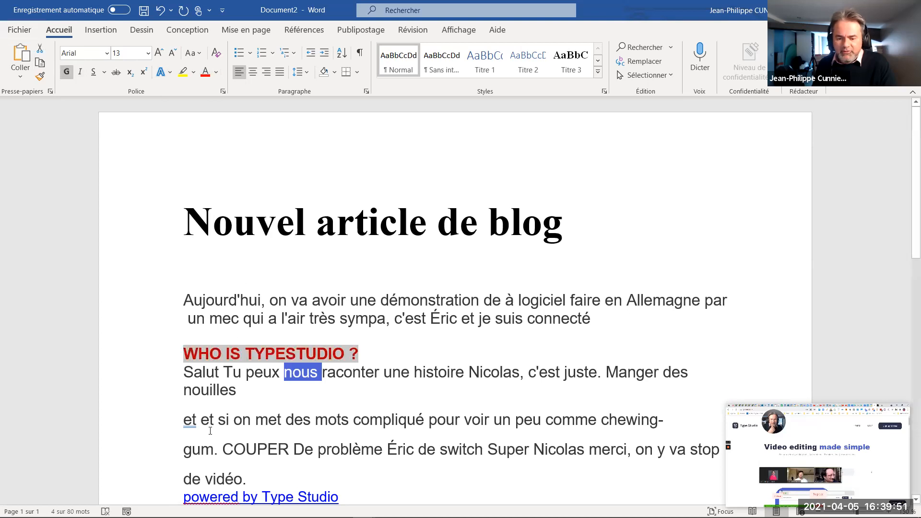
Paste the copied heading above the "et et si on met" paragraph and reword it to "HOW DOES IT WORK ?"
click(186, 413)
key(ctrl+v)
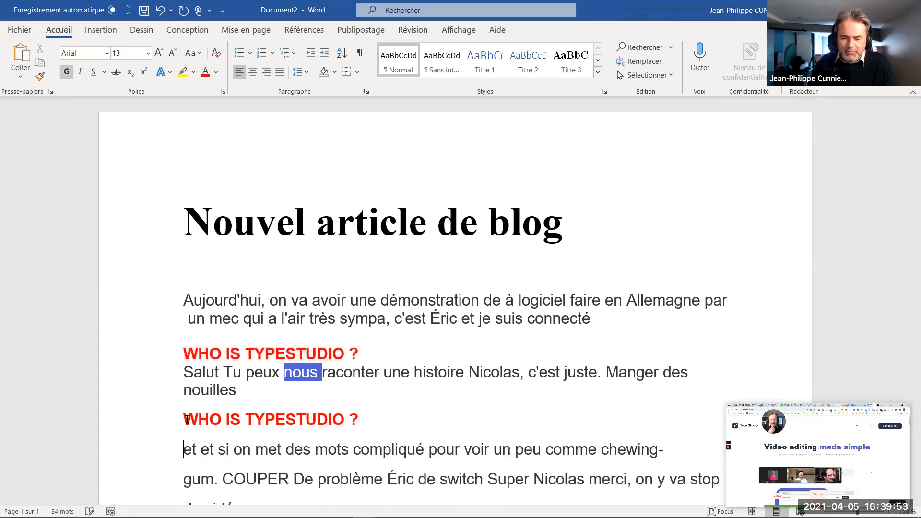
key(shift+End)
text(HOW DOES)
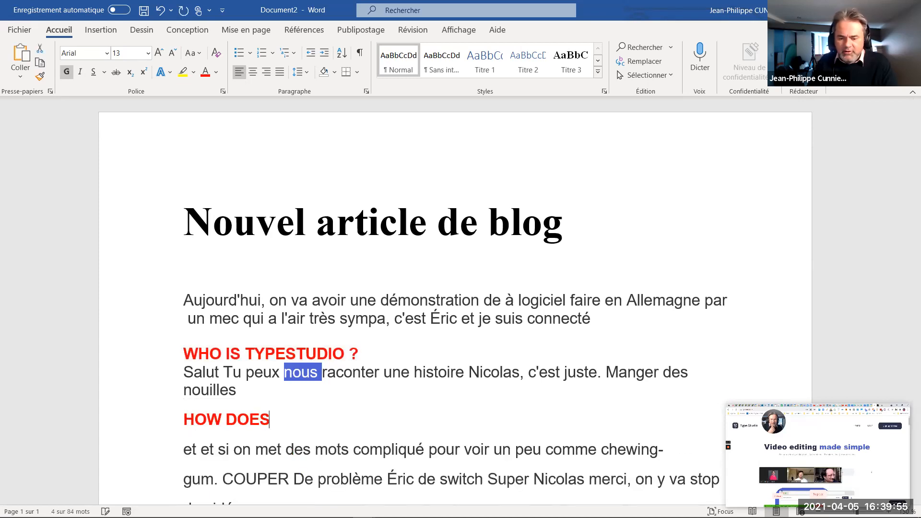
text( IT WORK ?)
key(Right)
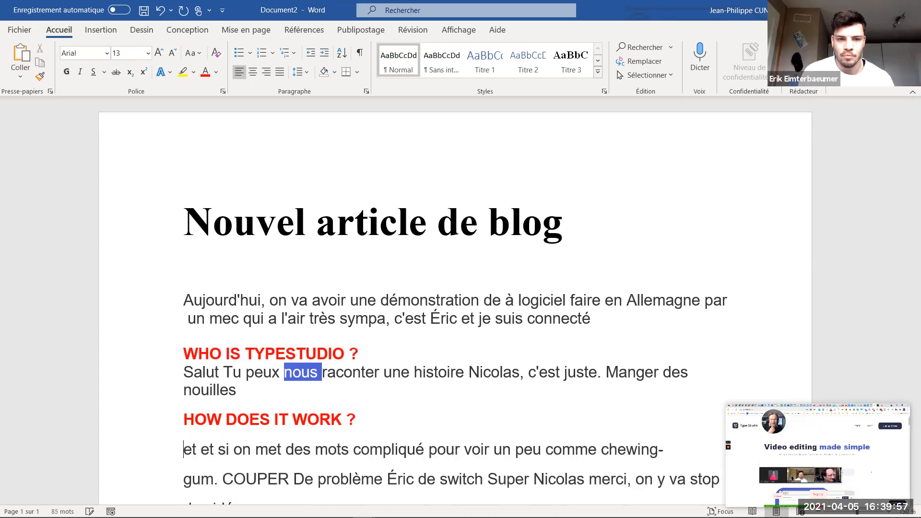
triple_click(186, 419)
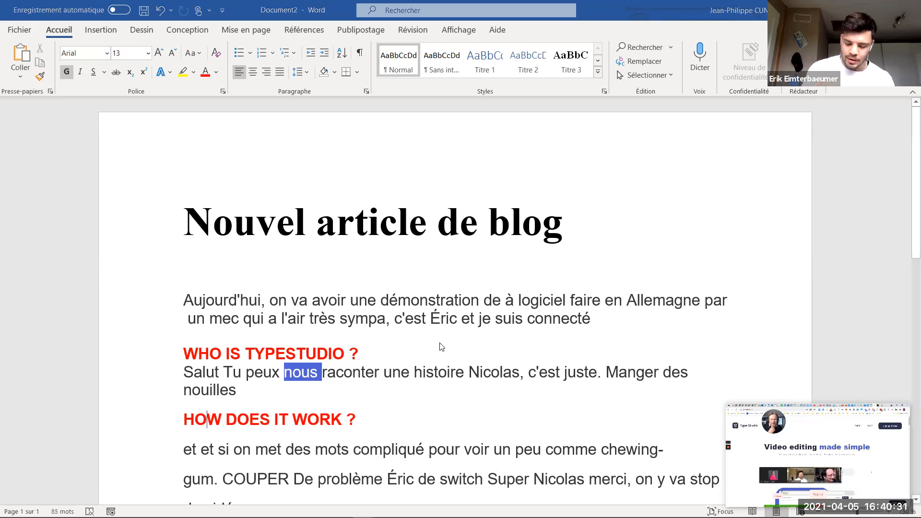
Switch to the document "Formation B2B - Convaincre a travers un écran - v3.docx" and close it without saving its changes
key(alt+Tab)
key(alt+F4)
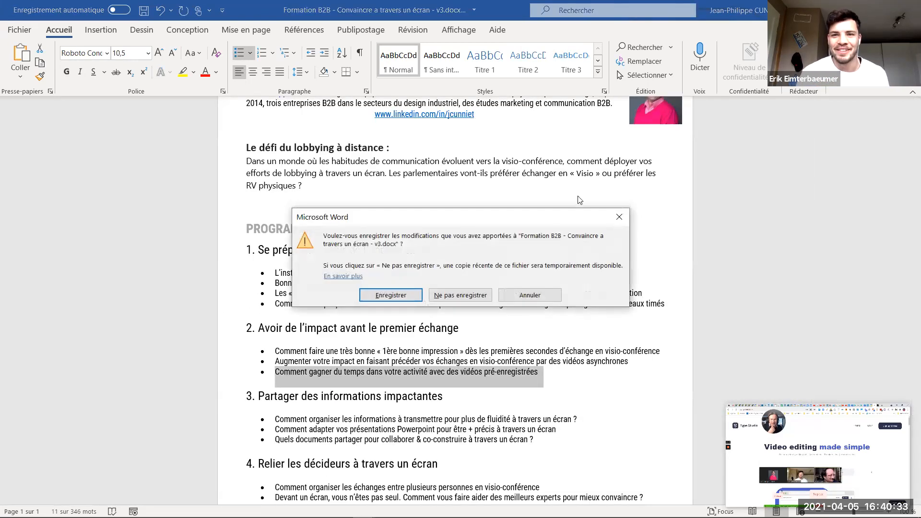
click(461, 296)
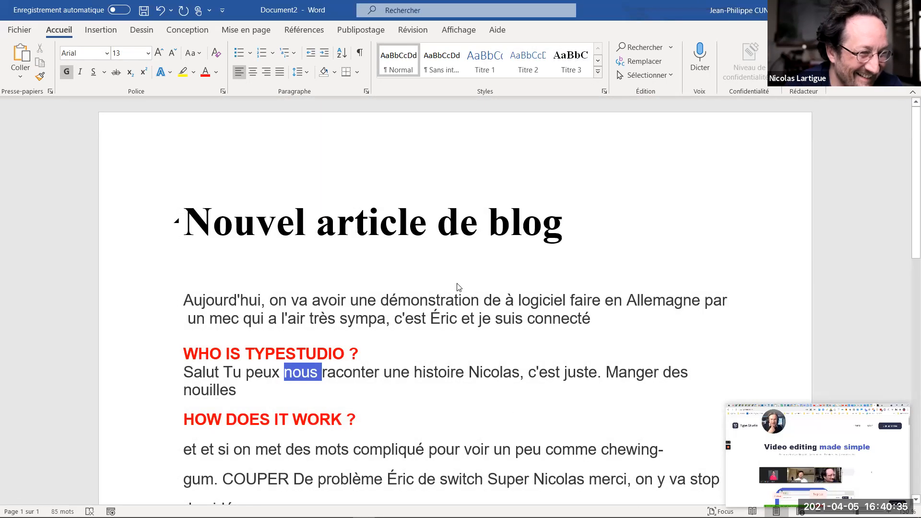
Return to the share page in Chrome and switch to the open Type Studio home page
key(alt+Tab)
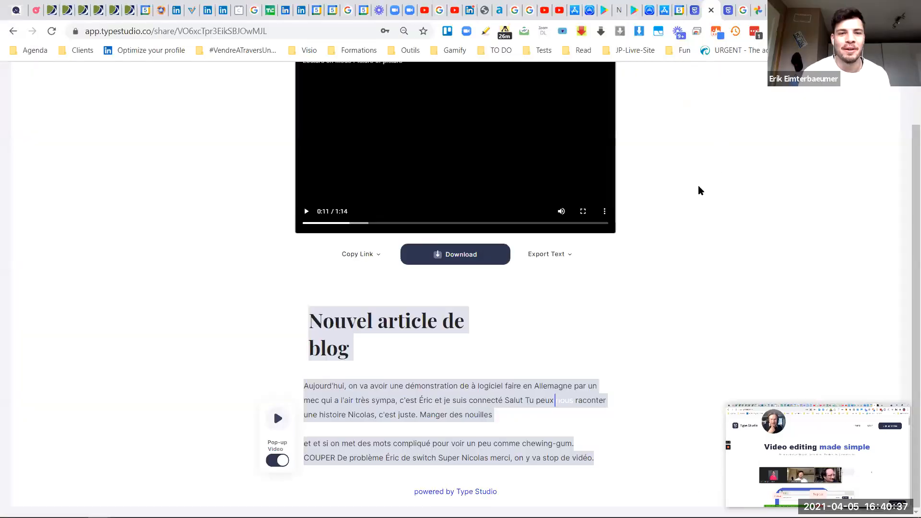
scroll(697, 186, up, 2)
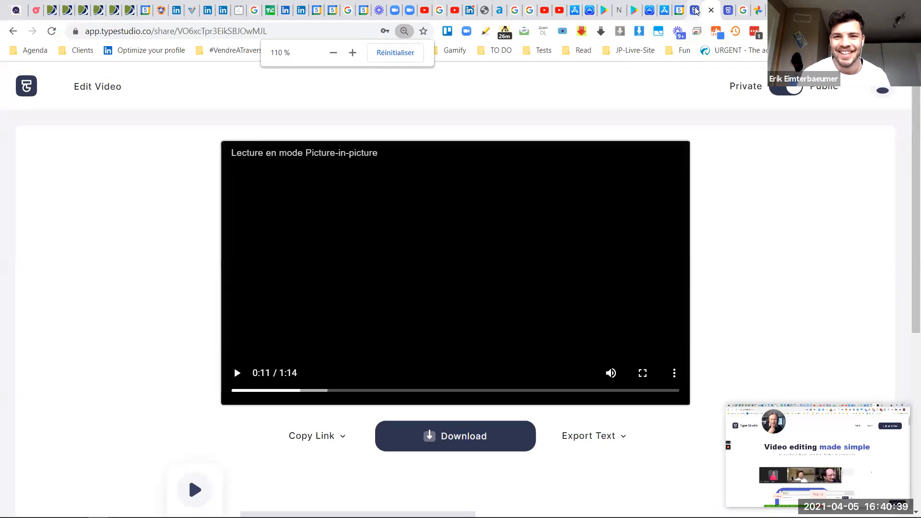
click(695, 10)
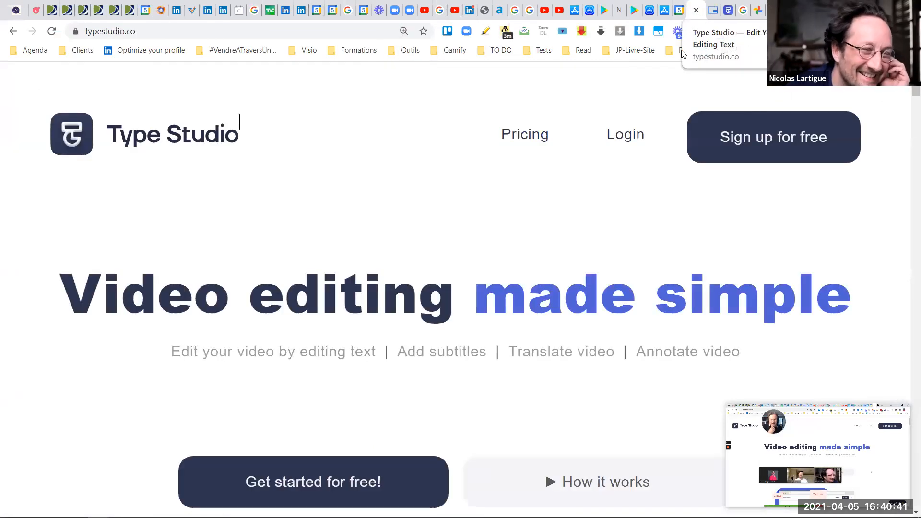